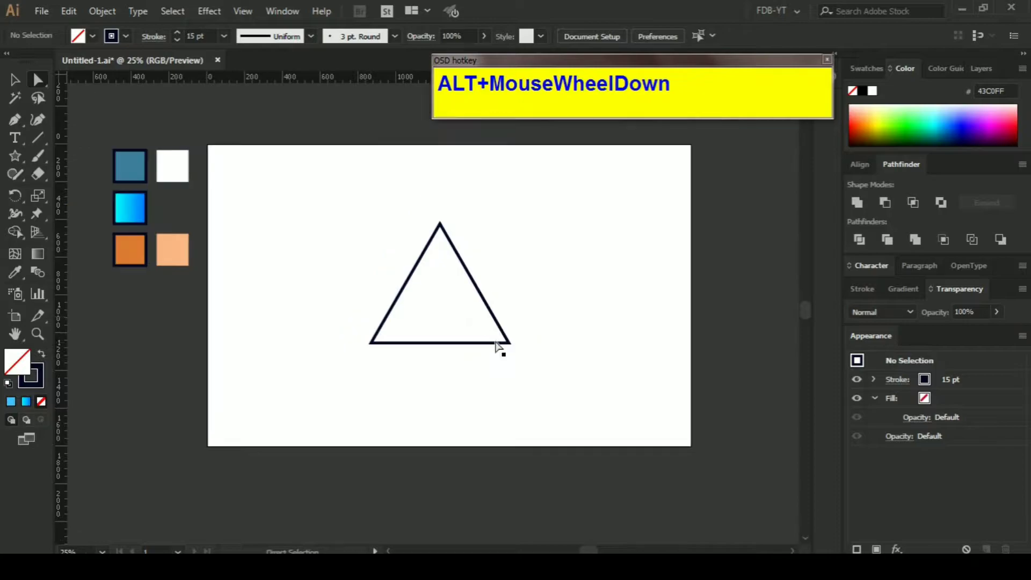
Enlarge the triangle slightly and proportionally about its centre
ctrl+click(485, 344)
drag(510, 344, 528, 357)
click(556, 311)
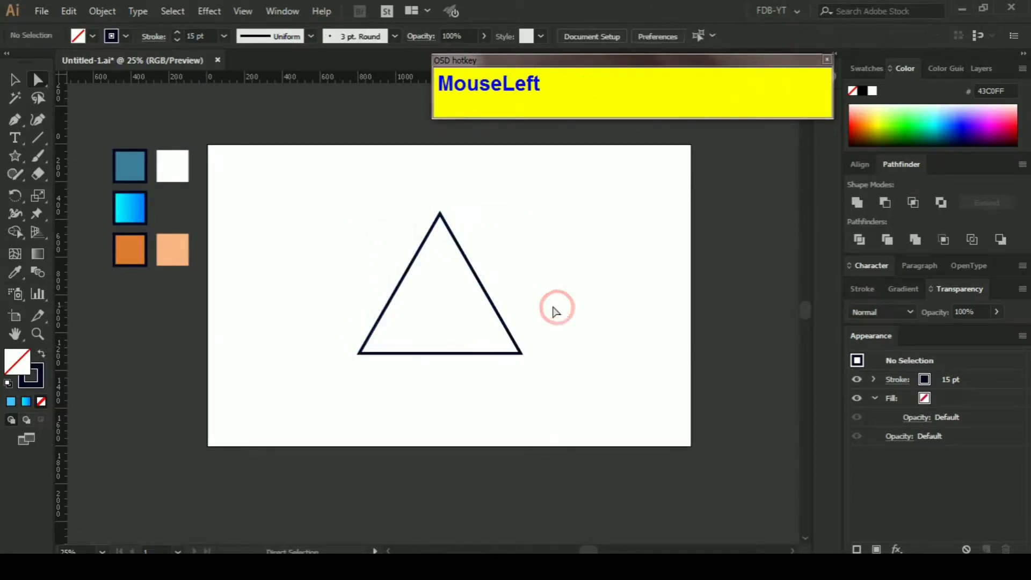
Fill the triangle with the off-white colour FCFCFC
ctrl+click(472, 353)
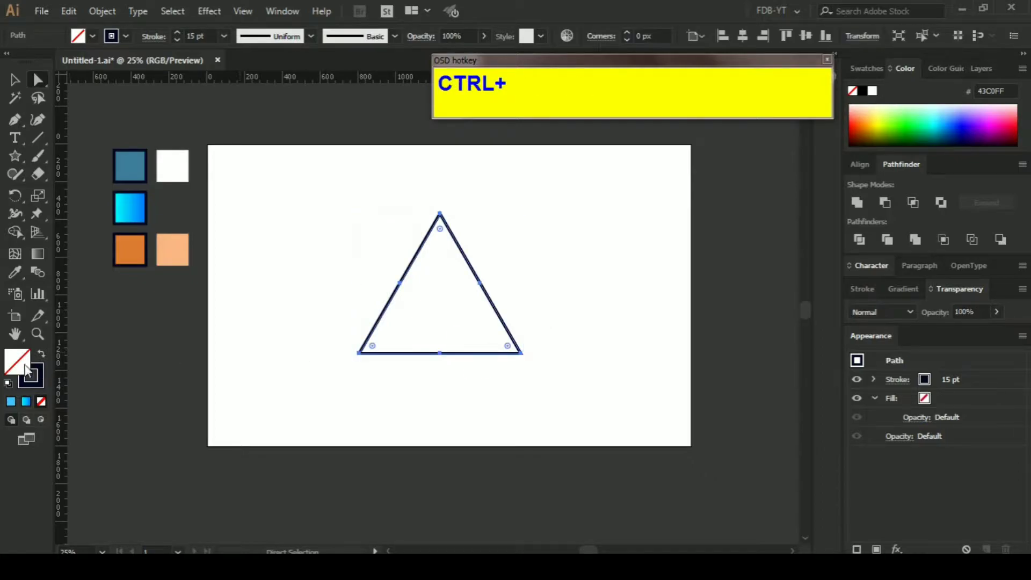
double_click(25, 370)
mouse_move(652, 223)
mouse_down()
mouse_move(606, 166)
mouse_move(560, 138)
mouse_up()
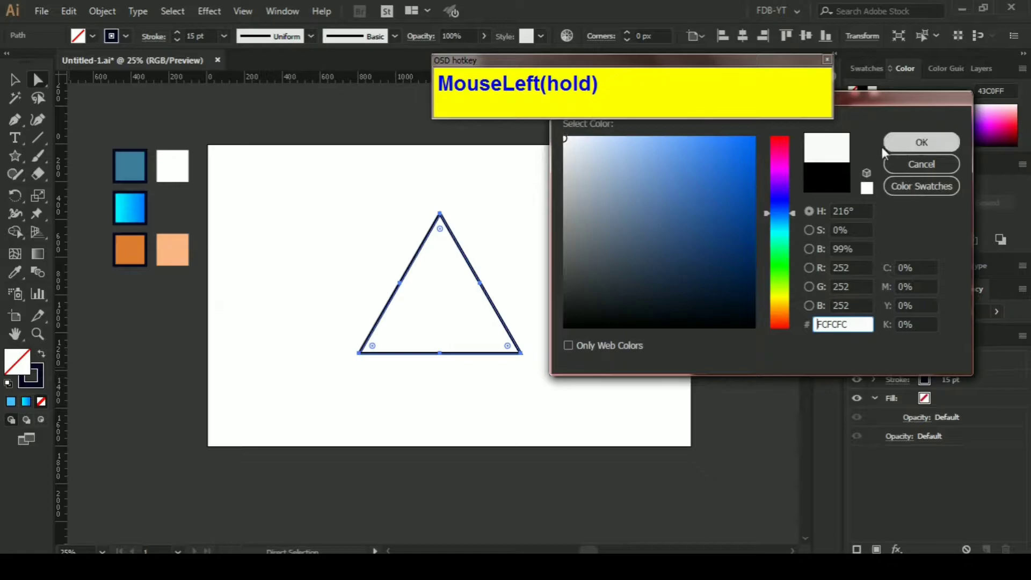
click(922, 142)
key(ctrl)
ctrl+click(729, 232)
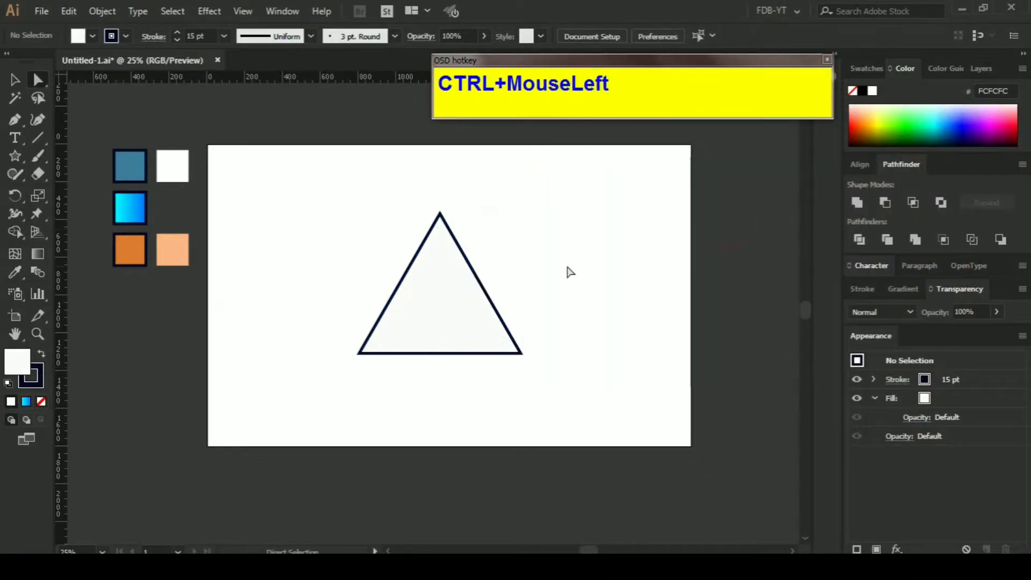
Move the triangle slightly down and draw a narrow upright rectangle centred over its apex
drag(454, 283, 458, 304)
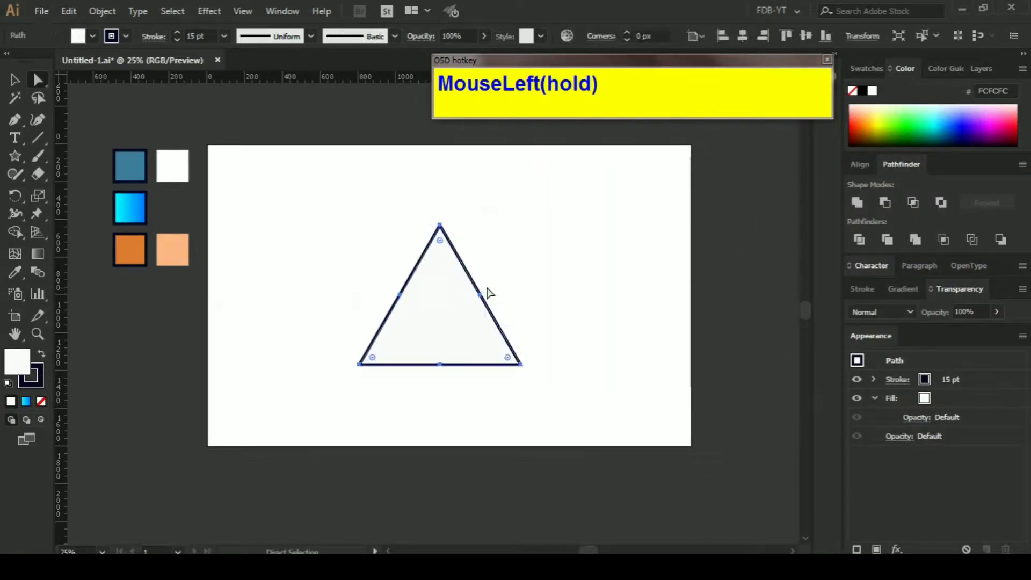
key(m)
drag(419, 212, 461, 278)
ctrl+click(530, 256)
drag(313, 196, 576, 384)
ctrl+click(530, 256)
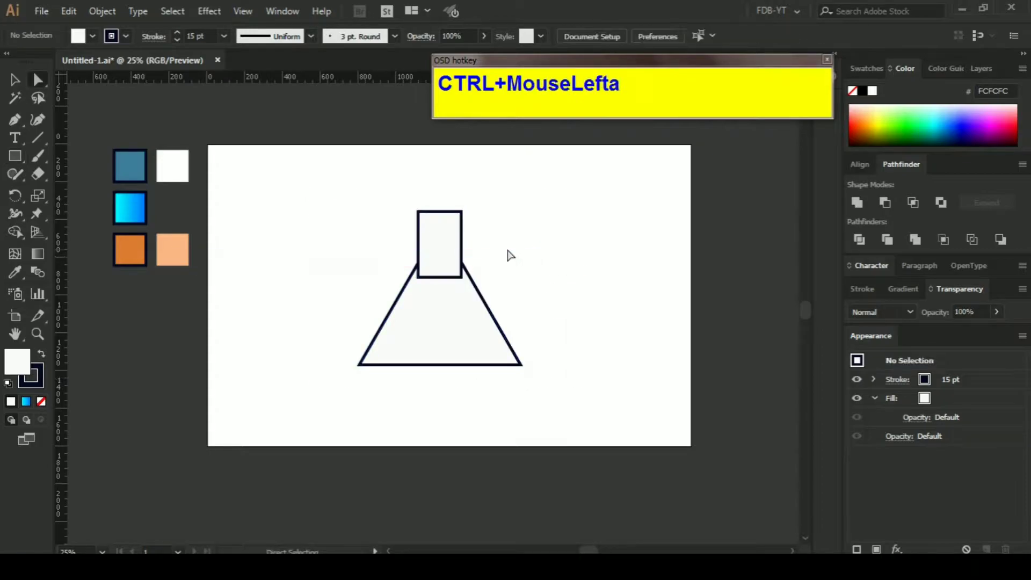
Place a copy of the rectangle beside the flask, and merge the original rectangle with the triangle using the Shape Builder tool
drag(449, 245, 613, 244)
ctrl+click(524, 220)
drag(339, 200, 551, 397)
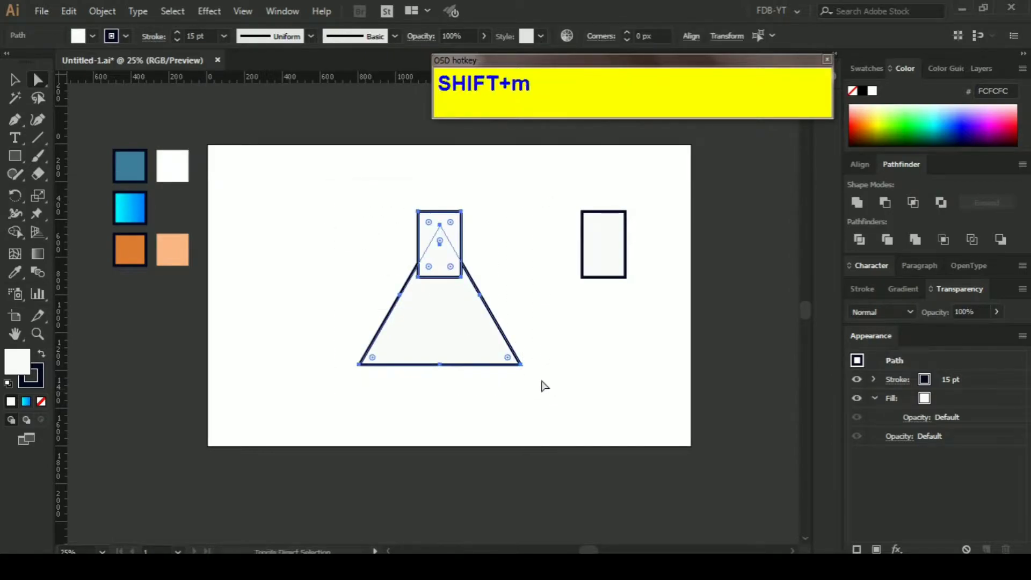
key(shift+m)
drag(431, 230, 440, 323)
ctrl+click(519, 252)
Lower the two upper anchor points of the flask's neck to shorten the neck
key(a)
drag(405, 200, 502, 226)
key(Down)
key(Down)
key(Down)
key(Down)
key(Down)
key(Down)
key(Down)
key(Down)
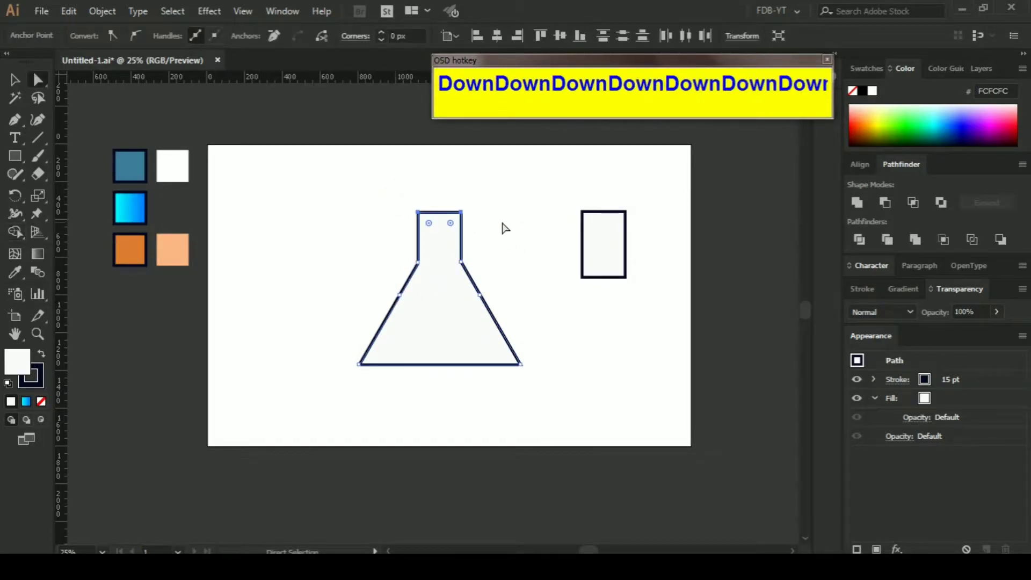
key(Down)
key(Down)
key(Down)
key(Down)
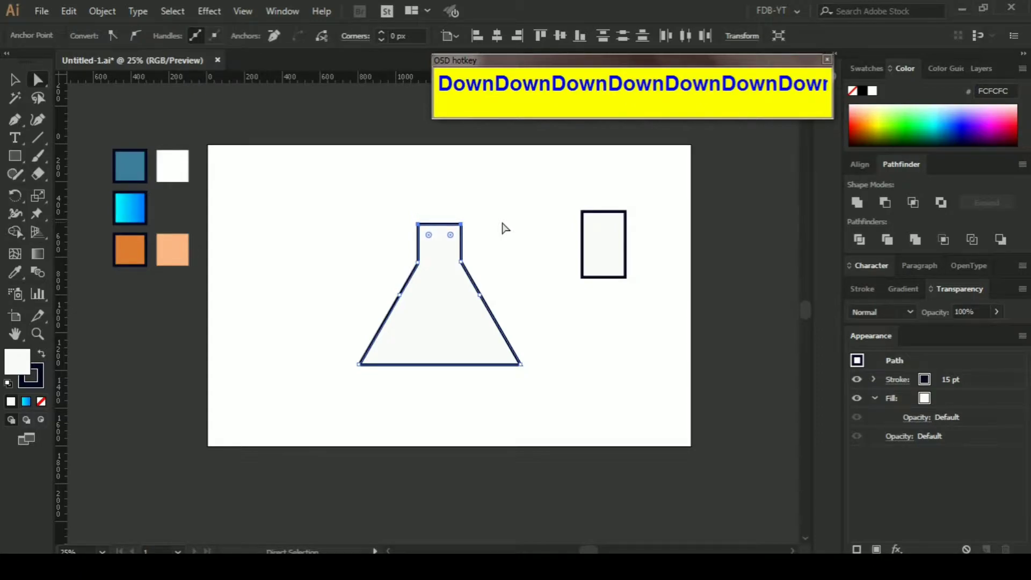
key(Down)
key(Down)
key(Down)
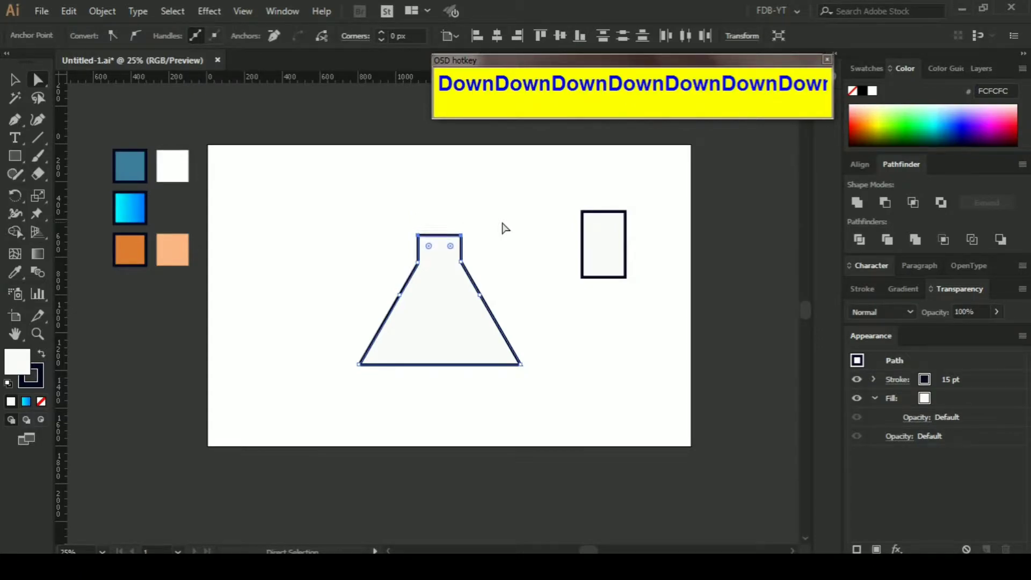
ctrl+click(467, 249)
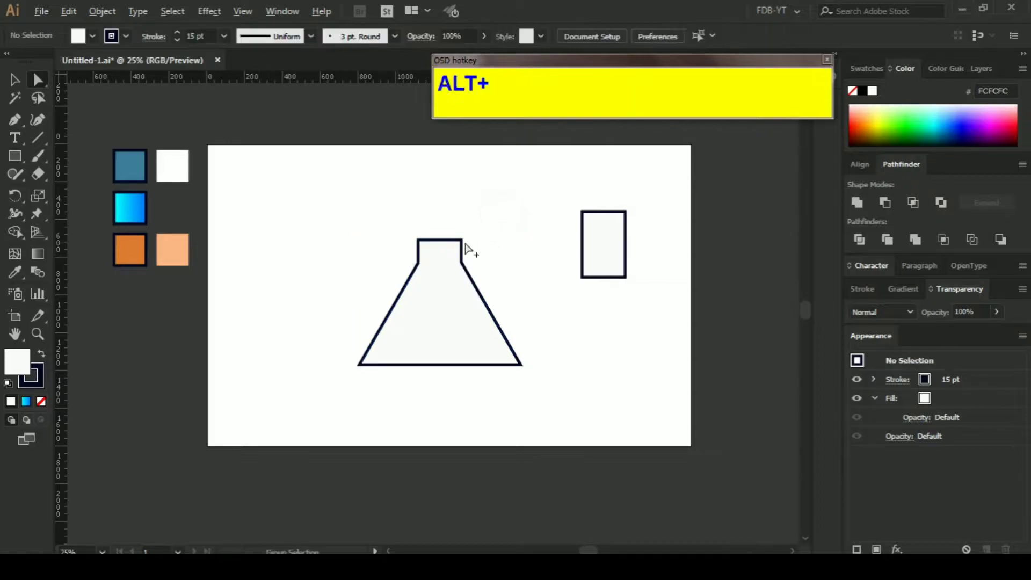
Rotate the spare rectangle to a horizontal orientation and set it on top of the flask's neck as a cap
alt+scroll(467, 247, up, 1)
ctrl+click(655, 256)
drag(660, 246, 526, 214)
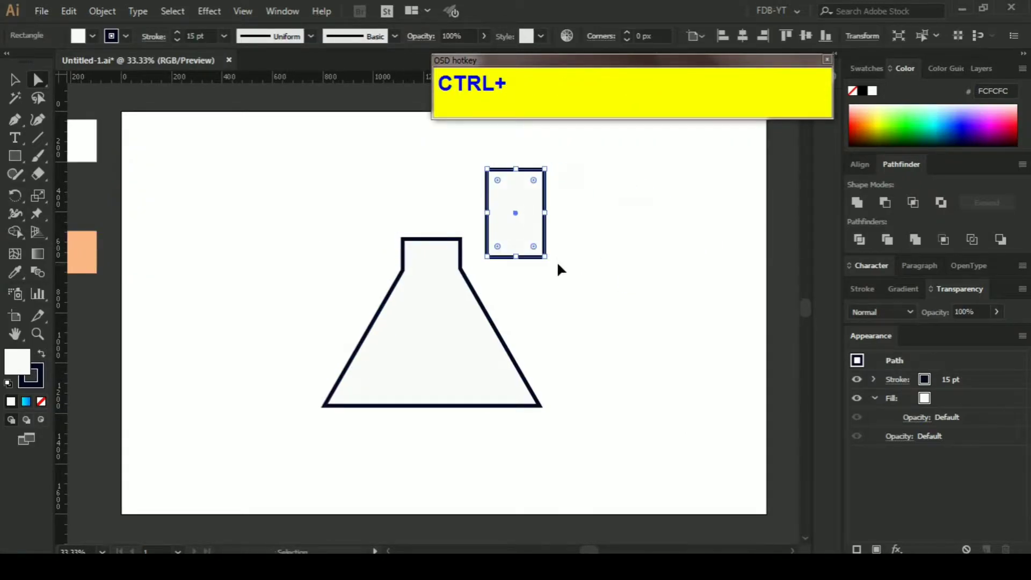
drag(549, 262, 609, 193)
drag(533, 212, 443, 209)
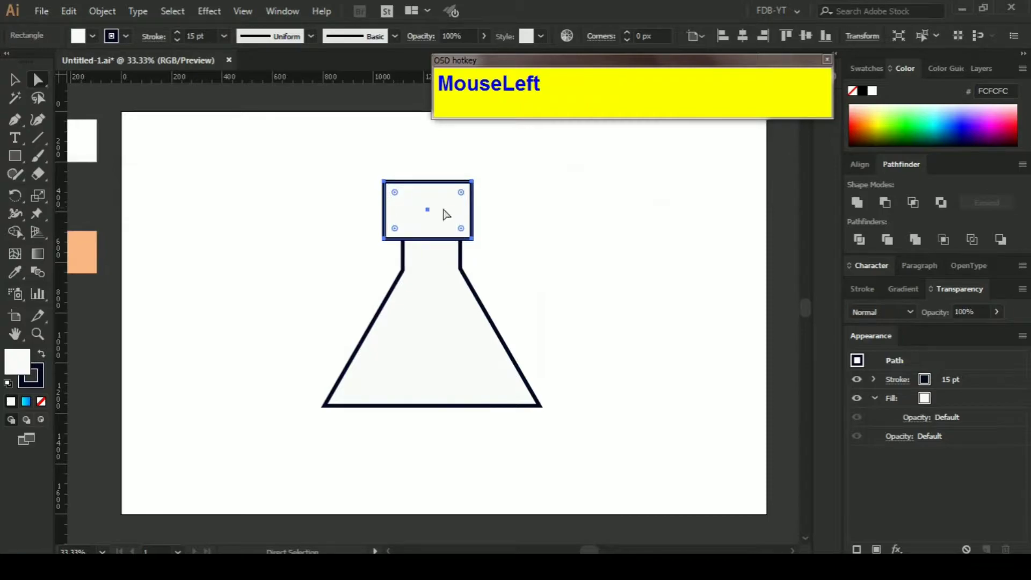
key(Right)
key(Right)
Align the cap rectangle and the flask body by their horizontal centres
click(423, 281)
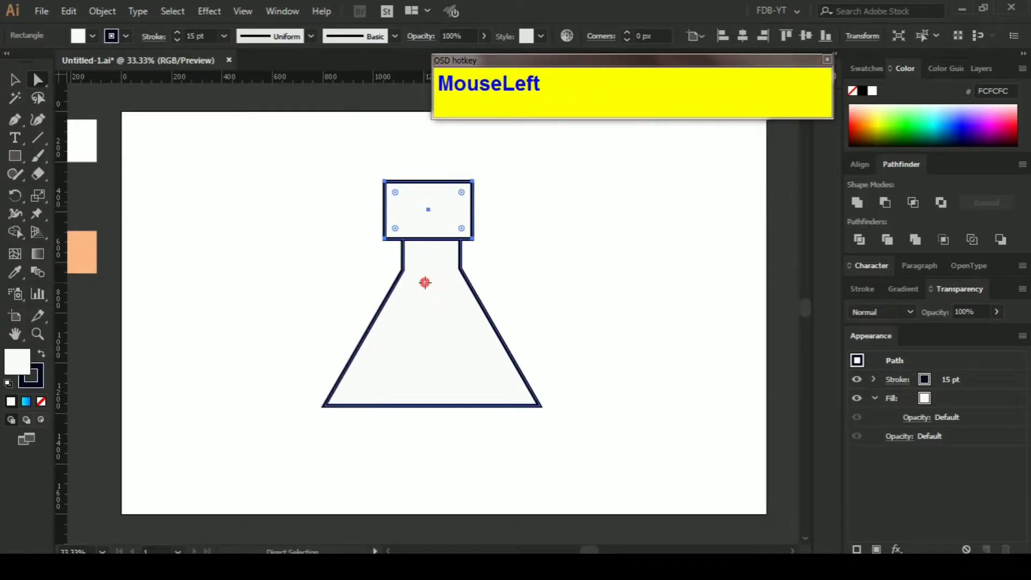
shift+click(439, 216)
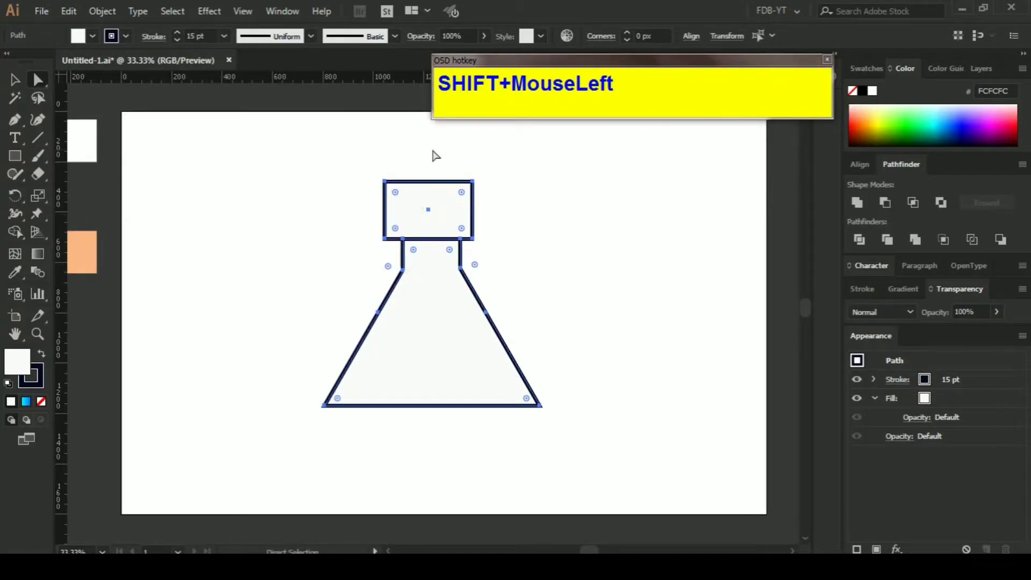
click(690, 37)
click(564, 76)
click(607, 244)
click(617, 246)
Round the cap's corners to about 37.4 px and set the flattened cap over the top of the neck
drag(462, 198, 414, 231)
click(530, 203)
click(451, 248)
ctrl+click(485, 181)
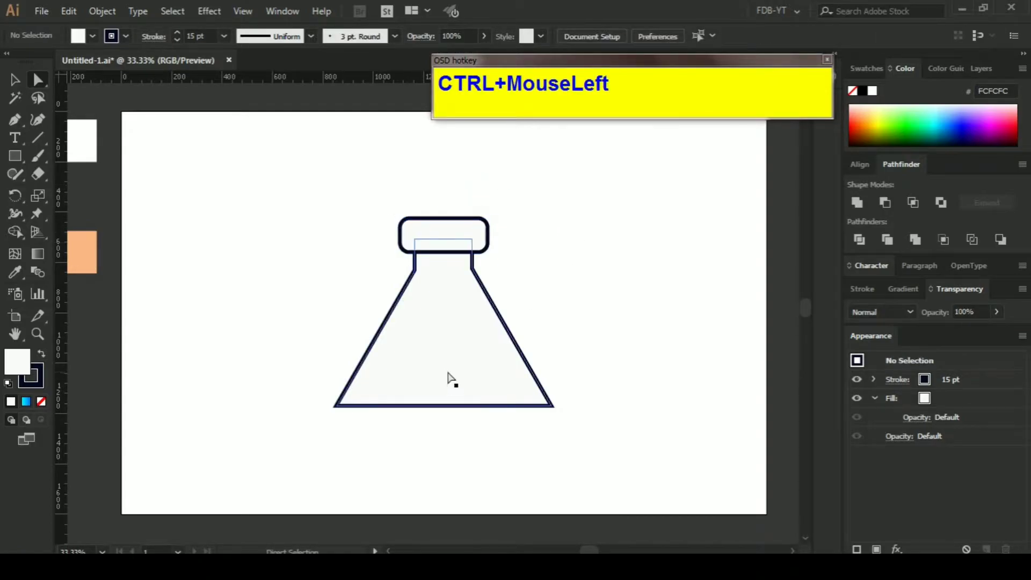
Round the two bottom corners of the flask body to about 77 px
drag(324, 430, 505, 391)
drag(348, 404, 368, 387)
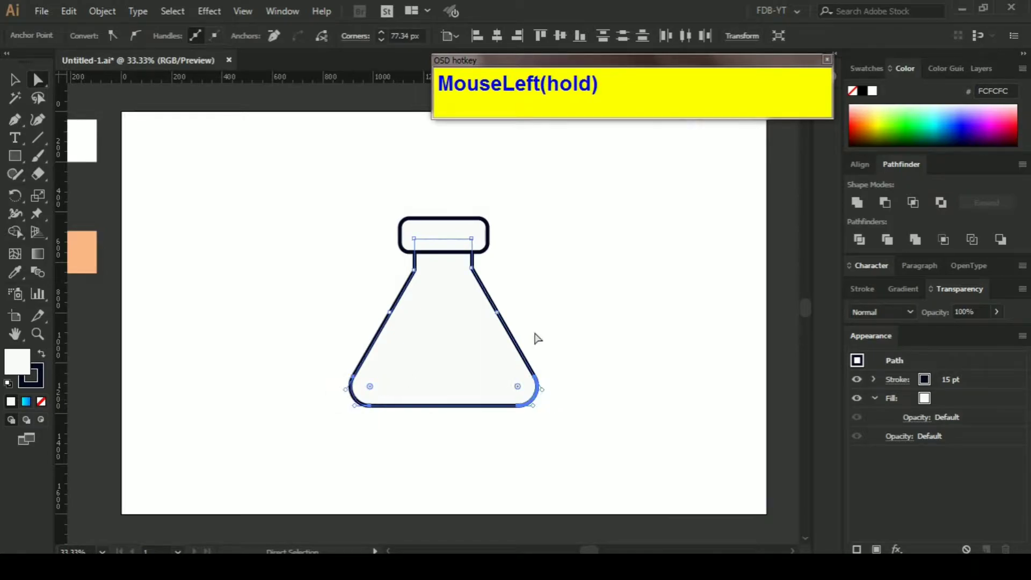
click(538, 339)
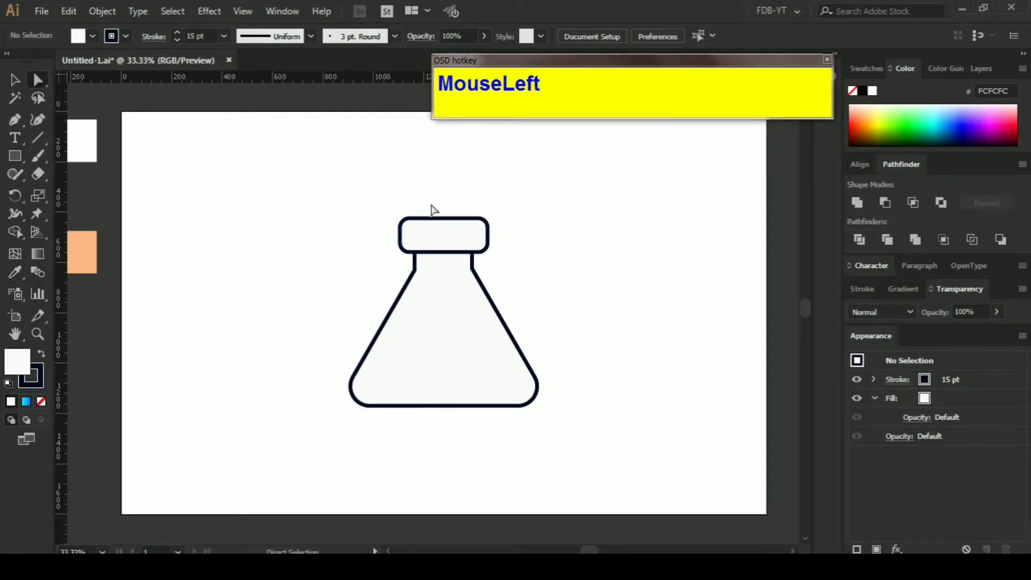
Duplicate the cap upward and reshape the copy into a tall, narrow upright rectangle crossing the cap
drag(446, 238, 445, 209)
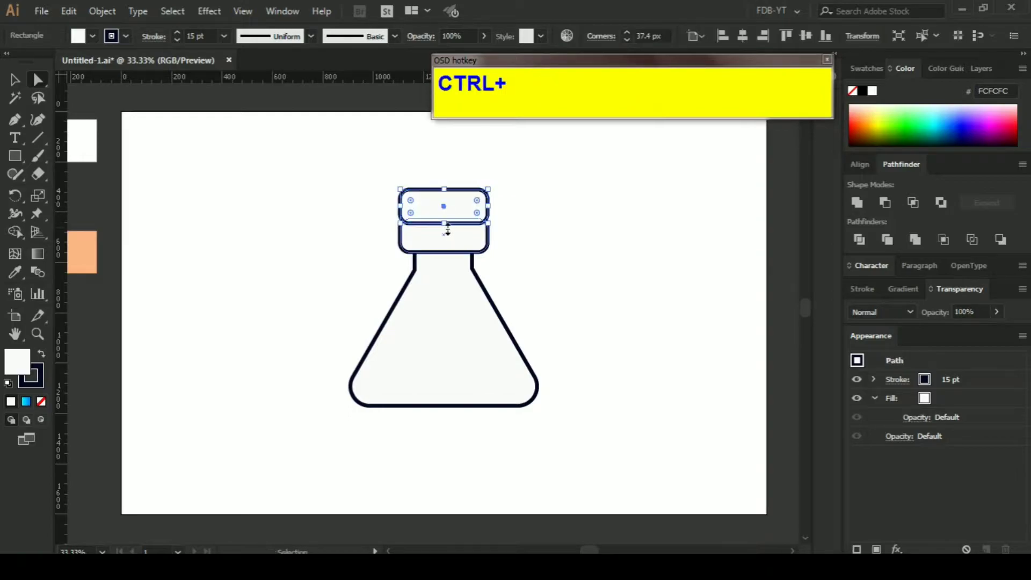
drag(445, 225, 445, 273)
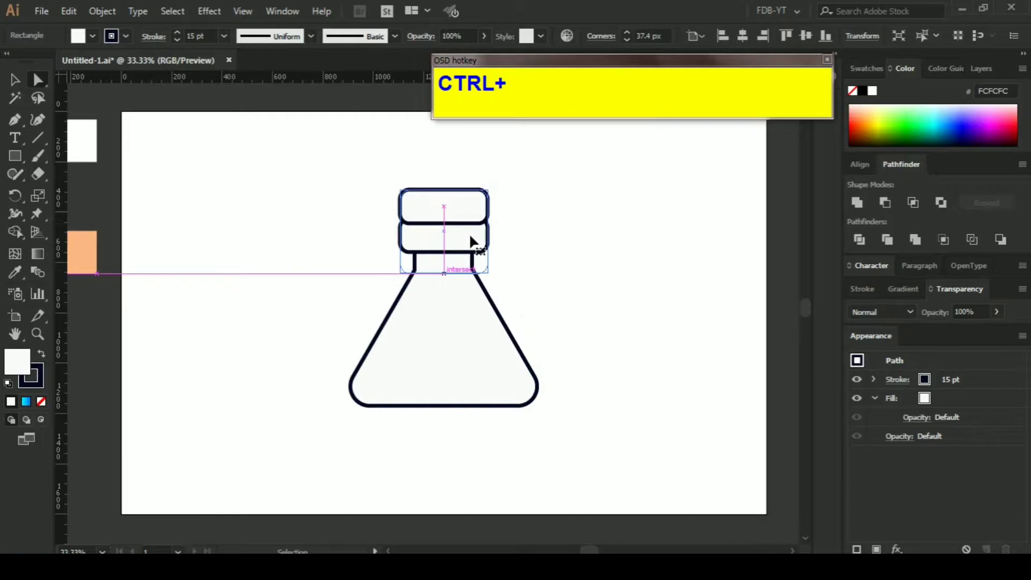
drag(491, 232, 470, 234)
click(532, 228)
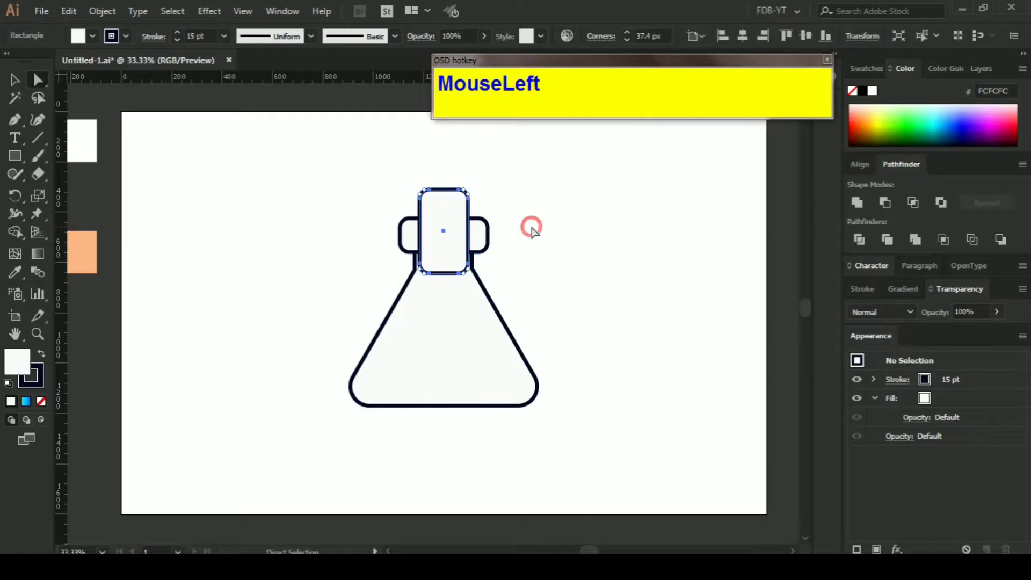
Reduce the tall rectangle's corner radius to 0 px
click(446, 221)
drag(457, 200, 518, 161)
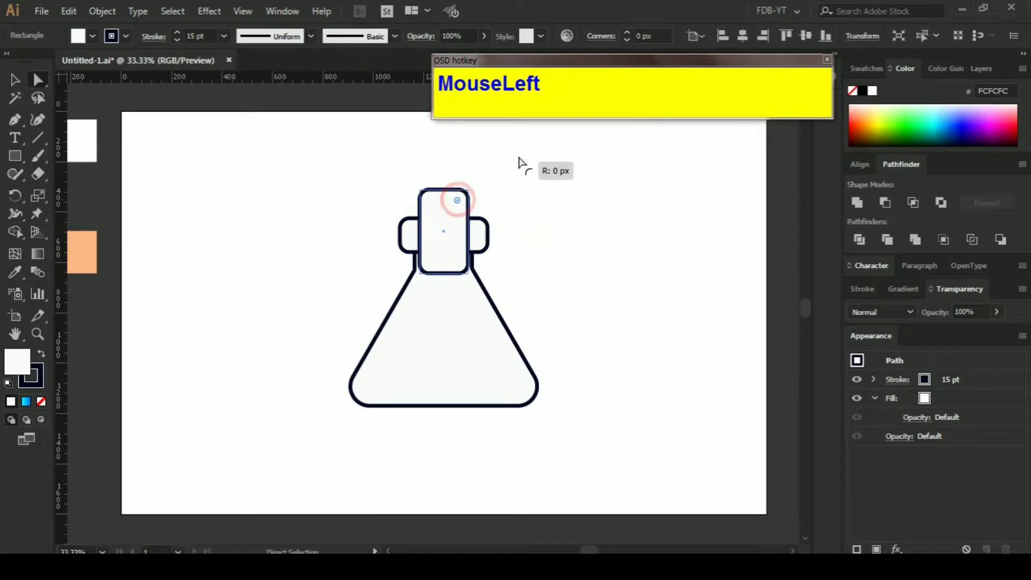
click(520, 172)
Align the tall rectangle and the flask body by their horizontal centres
scroll(454, 214, up, 2)
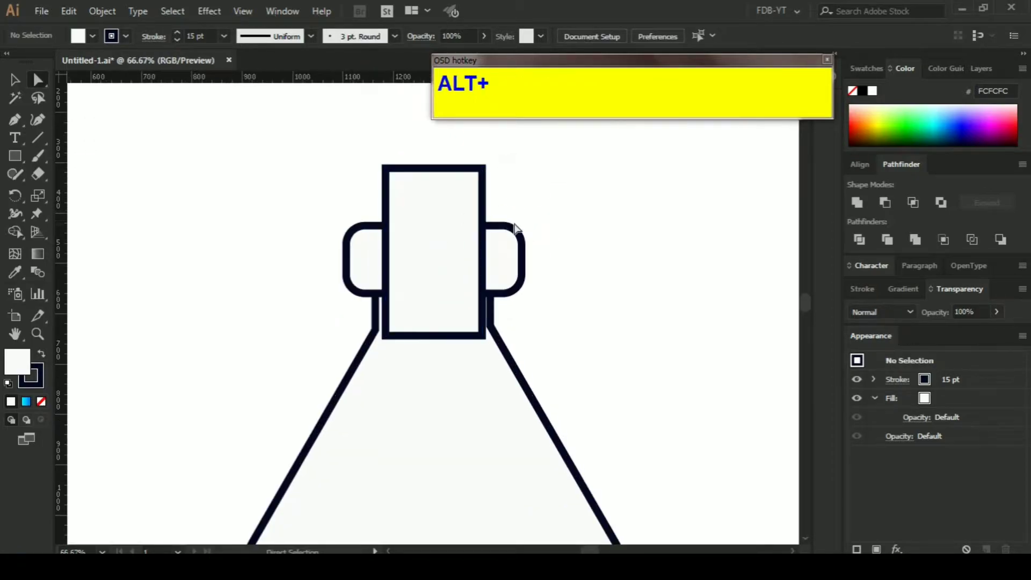
click(460, 230)
shift+click(442, 382)
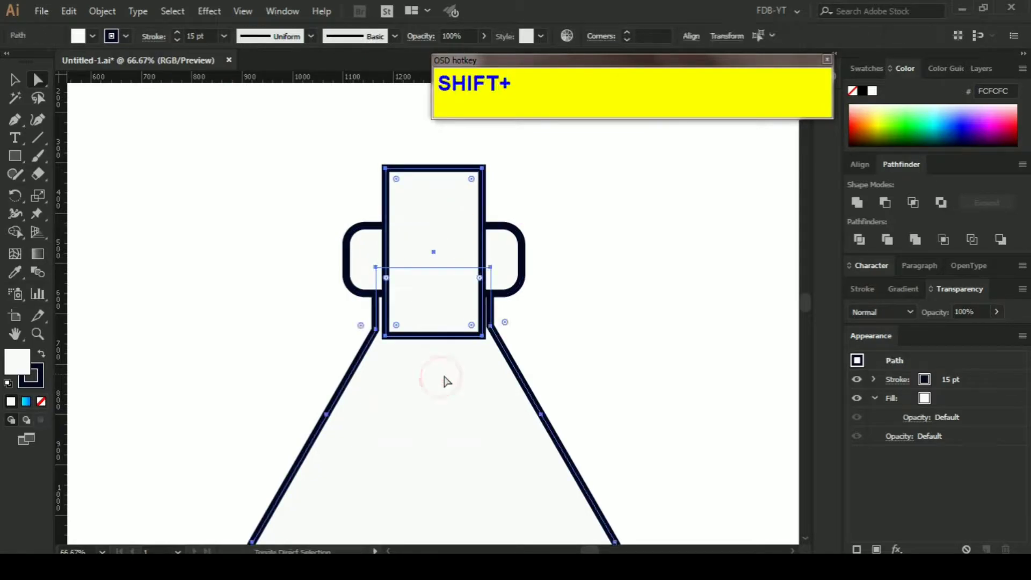
click(692, 36)
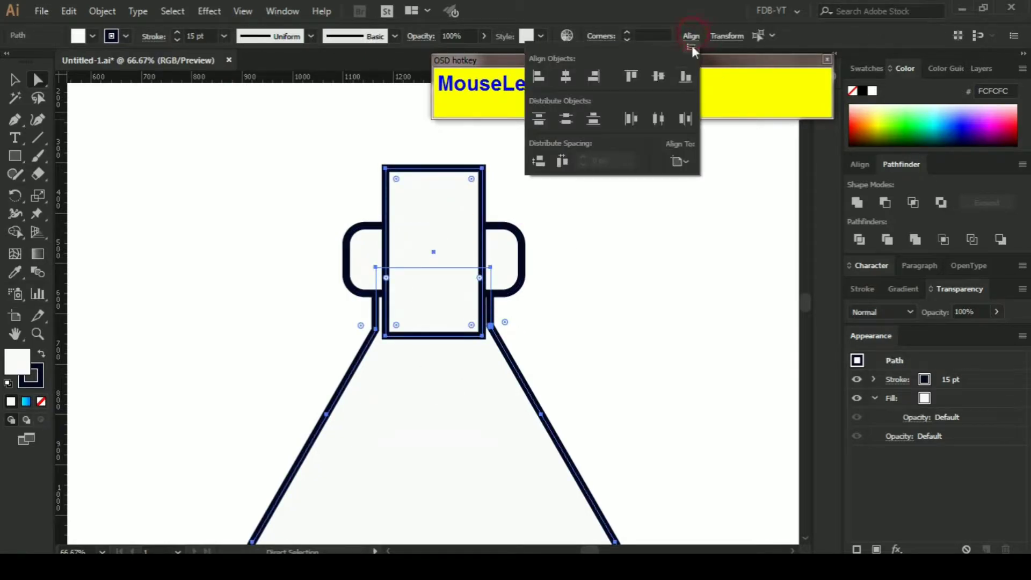
click(567, 77)
ctrl+click(635, 248)
click(677, 237)
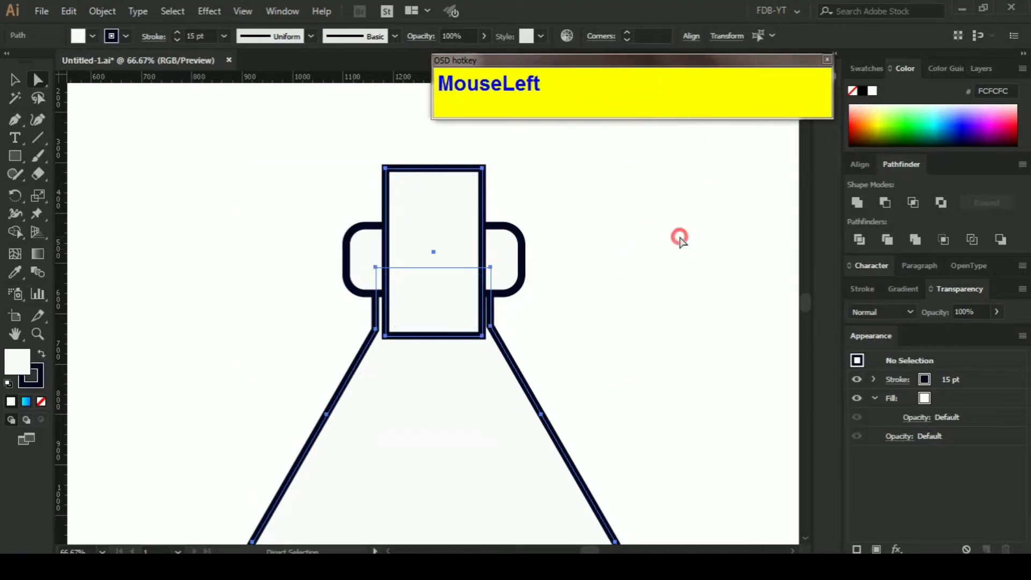
Make the tall rectangle narrower and shift it down to the right side of the flask's neck
click(457, 217)
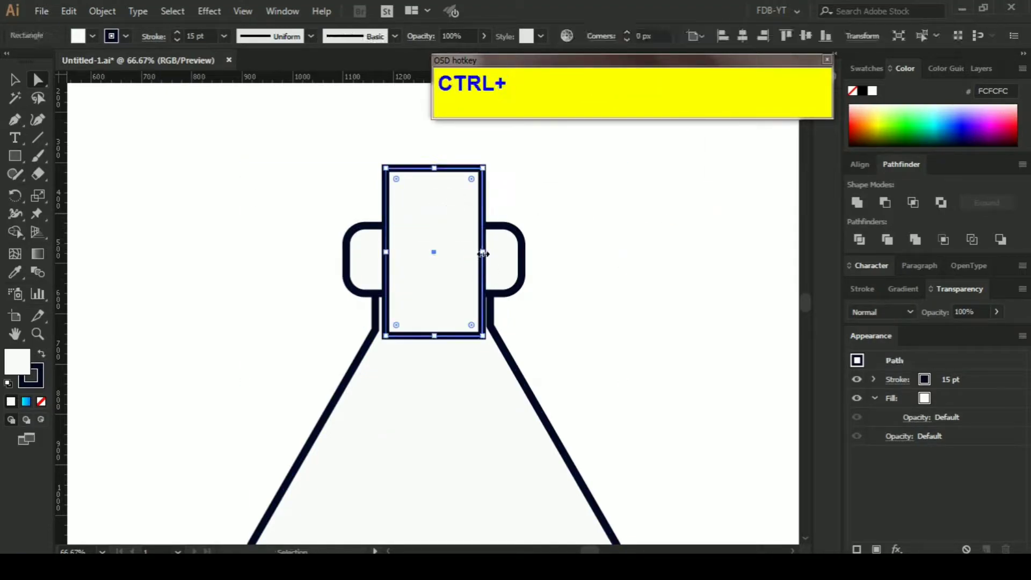
drag(484, 253, 538, 341)
click(599, 196)
click(628, 219)
Centre the narrowed rectangle horizontally on the flask body and raise it so it stands above the cap
click(545, 311)
shift+click(435, 356)
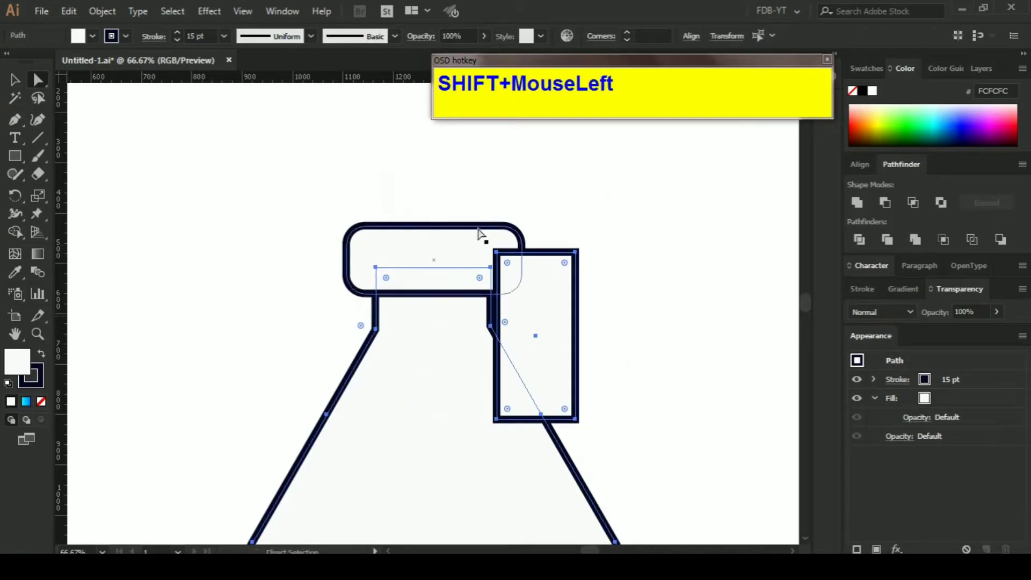
click(691, 36)
click(566, 76)
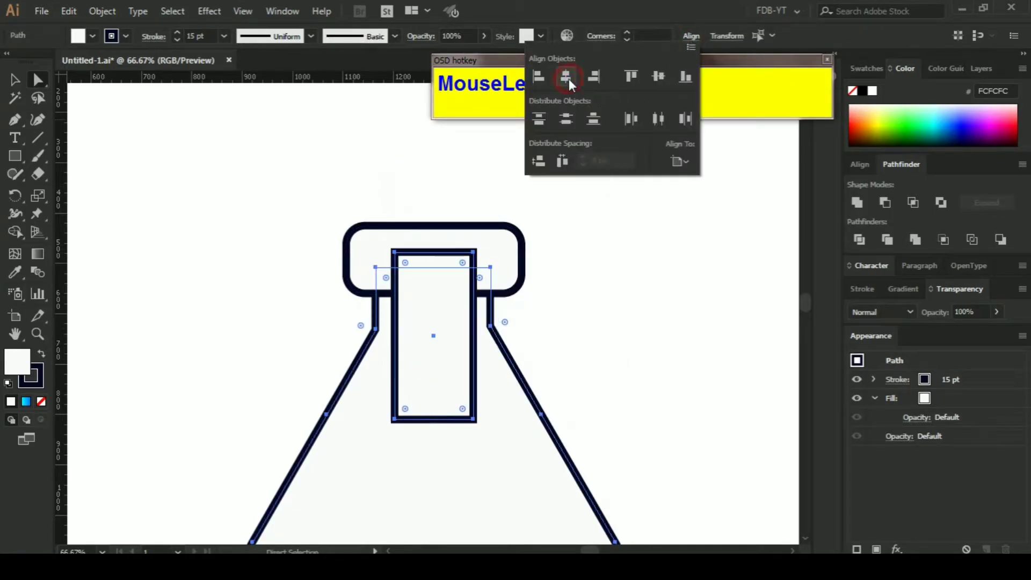
click(640, 252)
drag(437, 340, 436, 256)
click(591, 258)
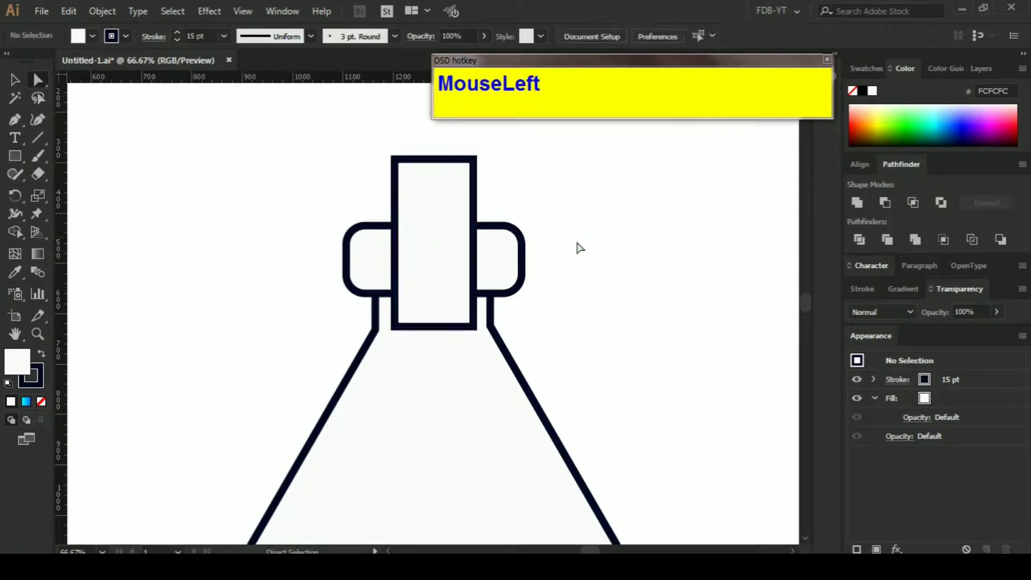
Shift the upper-right anchor point of the tall rectangle outward to slant its right side
scroll(571, 259, up, 1)
click(438, 243)
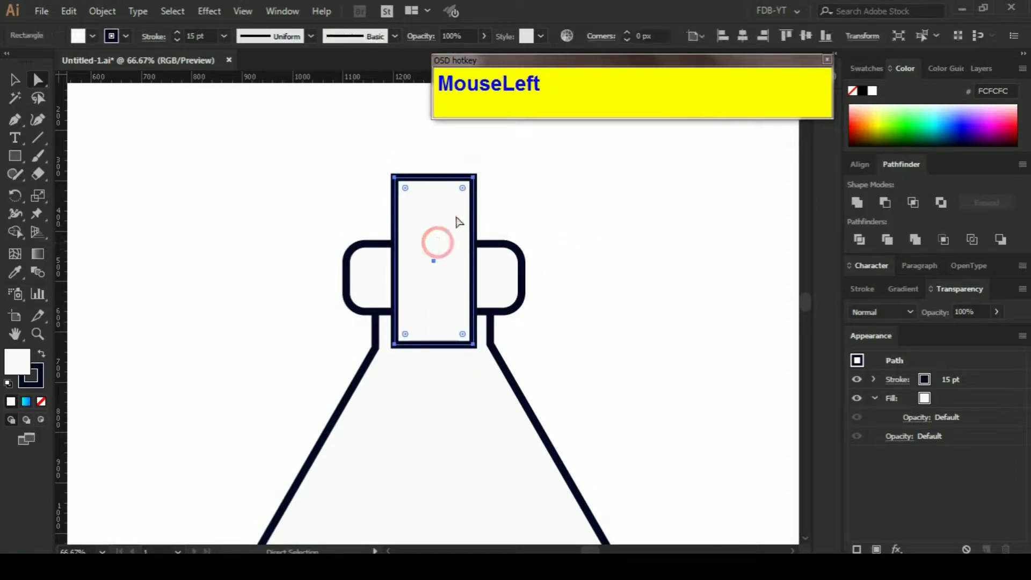
click(474, 178)
scroll(531, 186, up, 1)
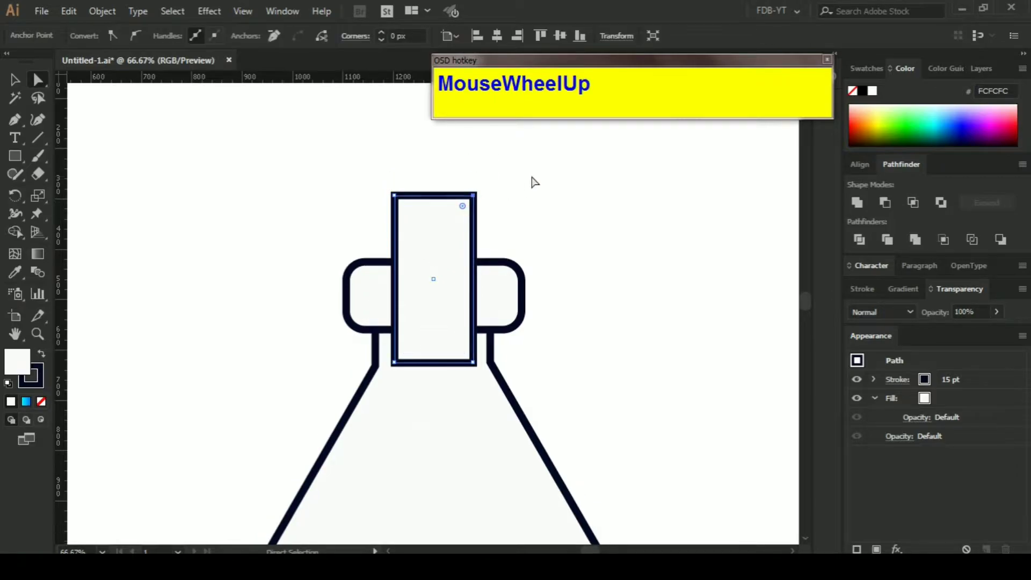
click(475, 196)
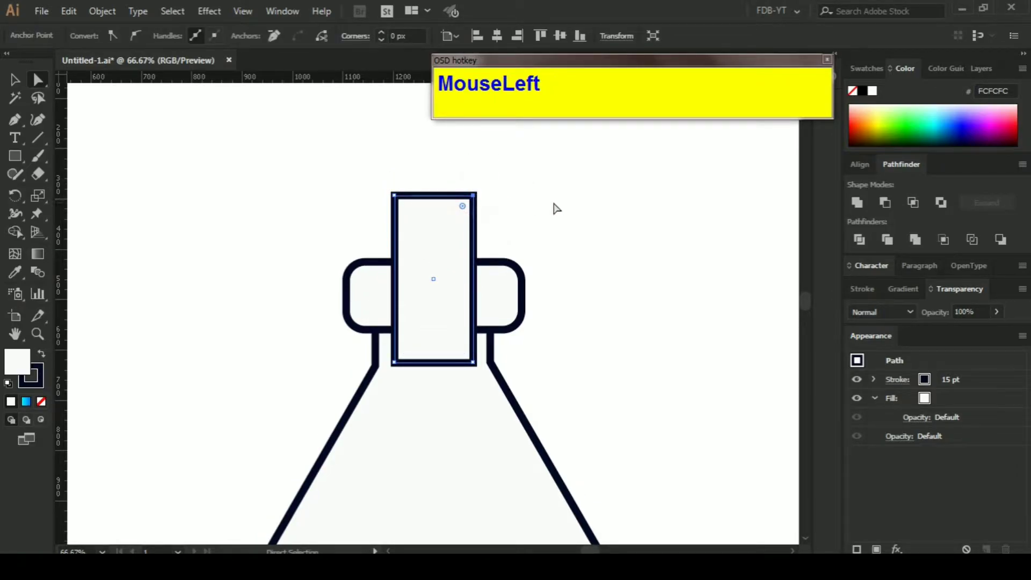
key(Right)
key(Right)
key(Right)
key(Right)
key(Right)
key(Right)
key(Right)
key(Right)
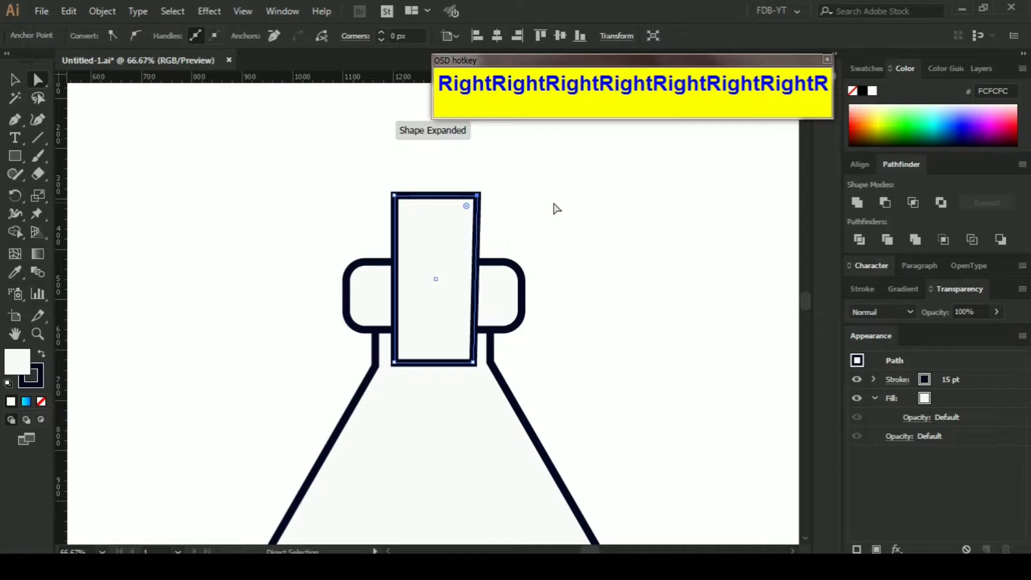
key(Right)
key(Right)
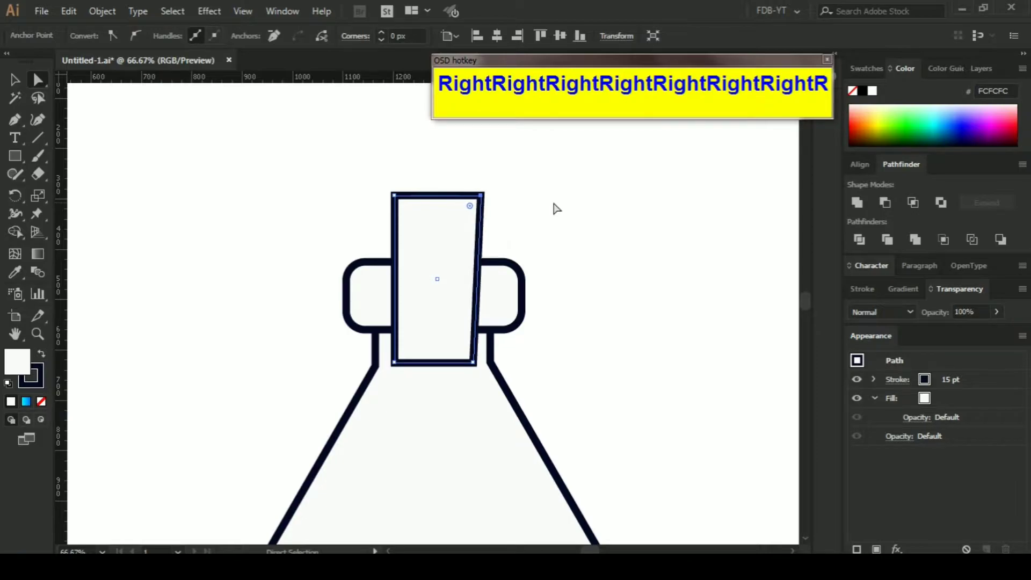
key(Right)
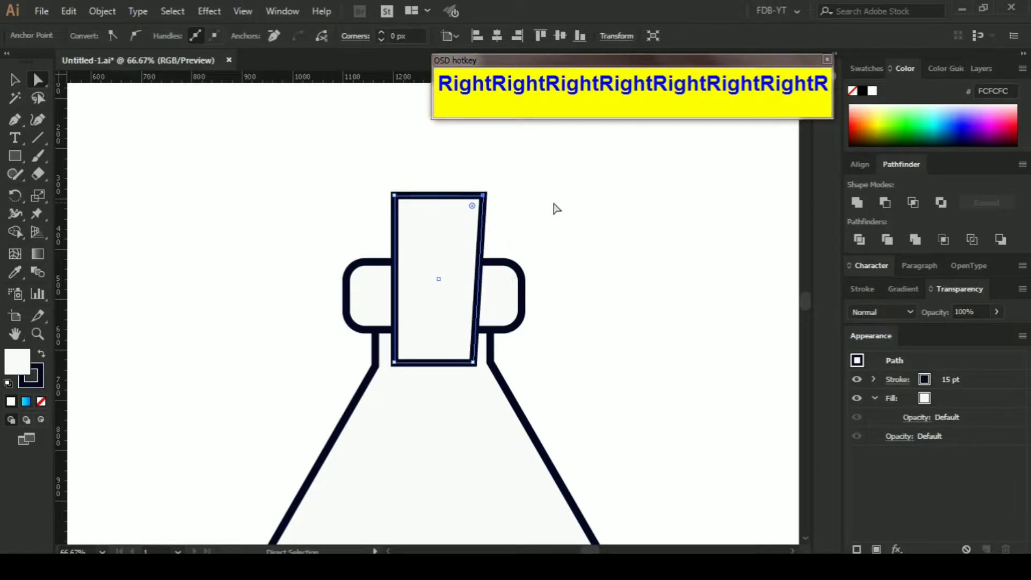
Shift the tall rectangle's upper-left anchor point outward by a matching amount so the stopper tapers symmetrically toward its base
drag(395, 195, 405, 199)
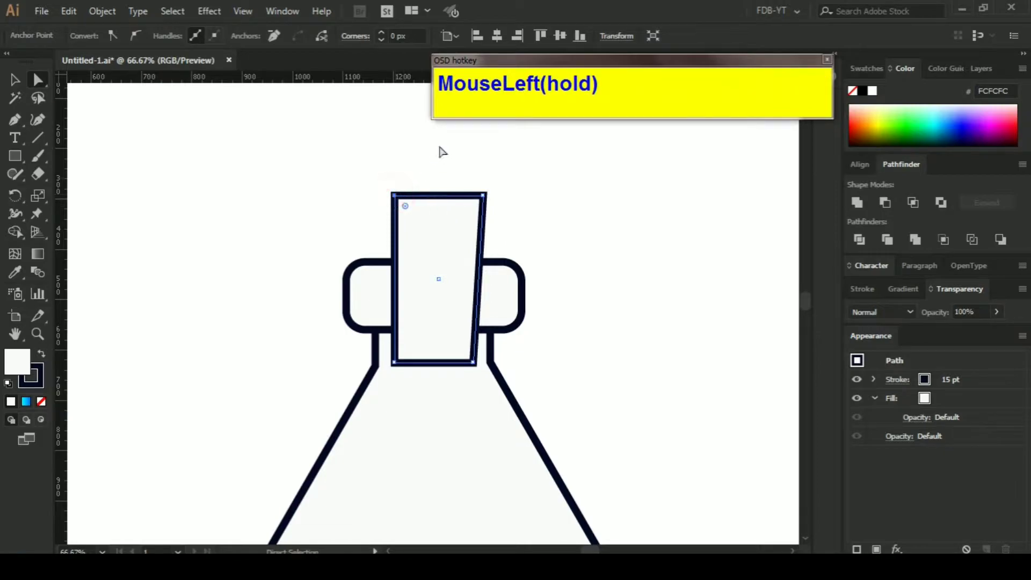
key(Left)
key(Left)
key(Left)
key(Left)
key(Left)
key(Left)
key(Left)
key(Left)
key(Left)
key(Left)
key(Left)
key(Left)
key(Left)
key(Left)
key(Left)
key(Left)
key(Left)
key(Left)
key(Left)
key(Left)
click(552, 165)
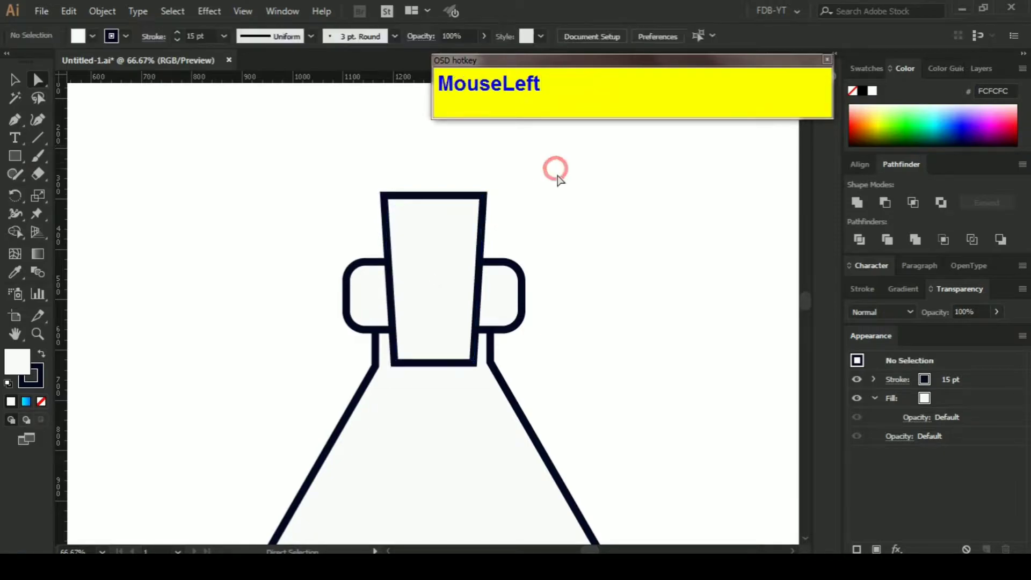
Round all four corners of the tapered stopper to soft curves
click(452, 231)
click(550, 211)
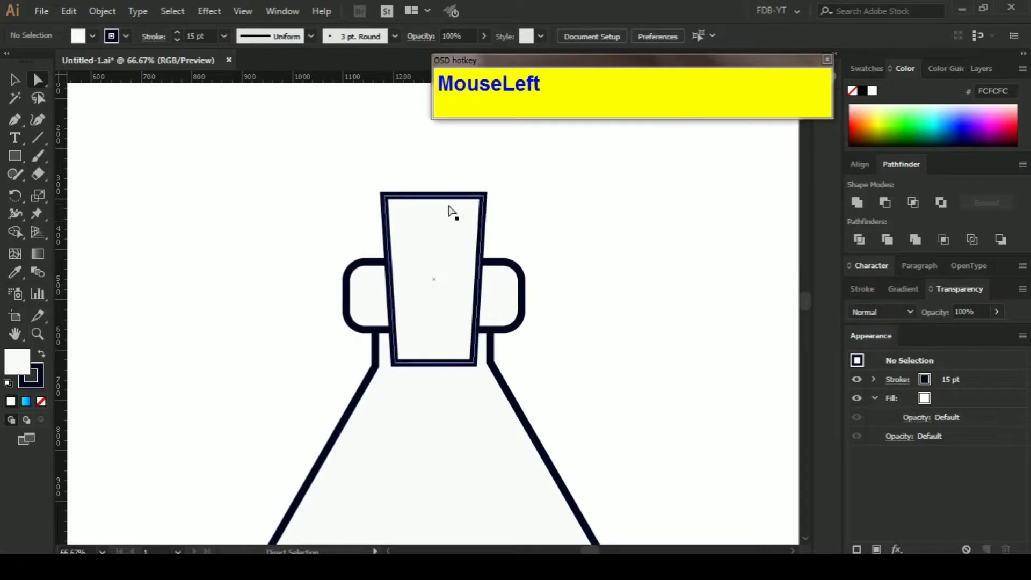
click(419, 241)
drag(395, 207, 546, 216)
click(545, 217)
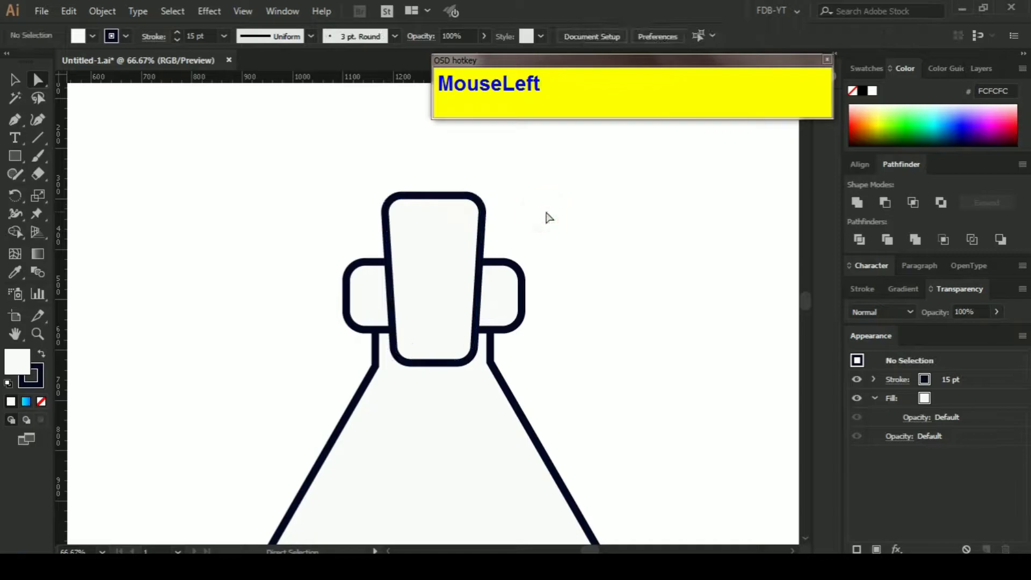
Create an inner copy of the flask body's outline with Offset Path at -45 px, using miter joins and preview
click(449, 253)
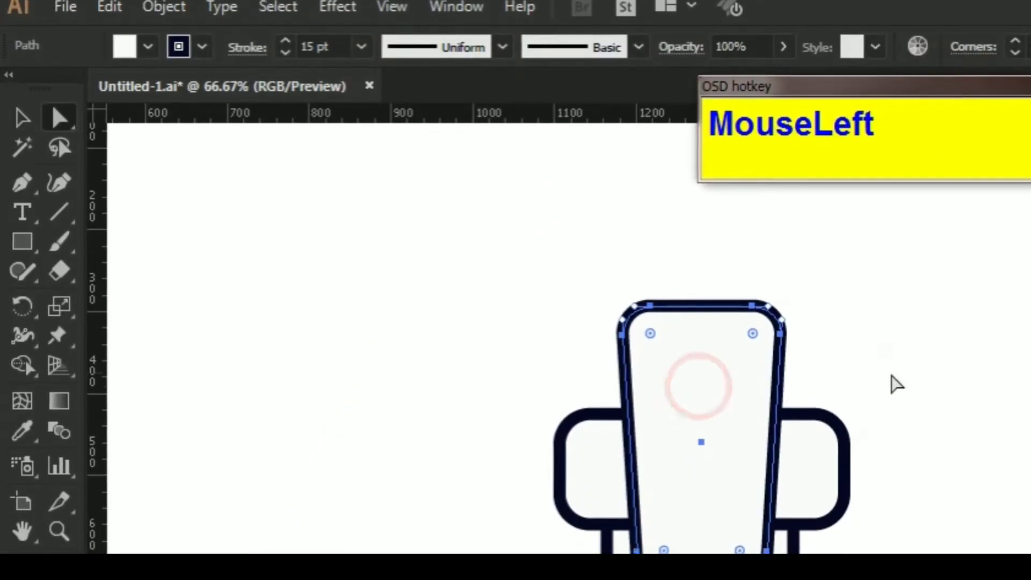
alt+scroll(896, 383, down, 2)
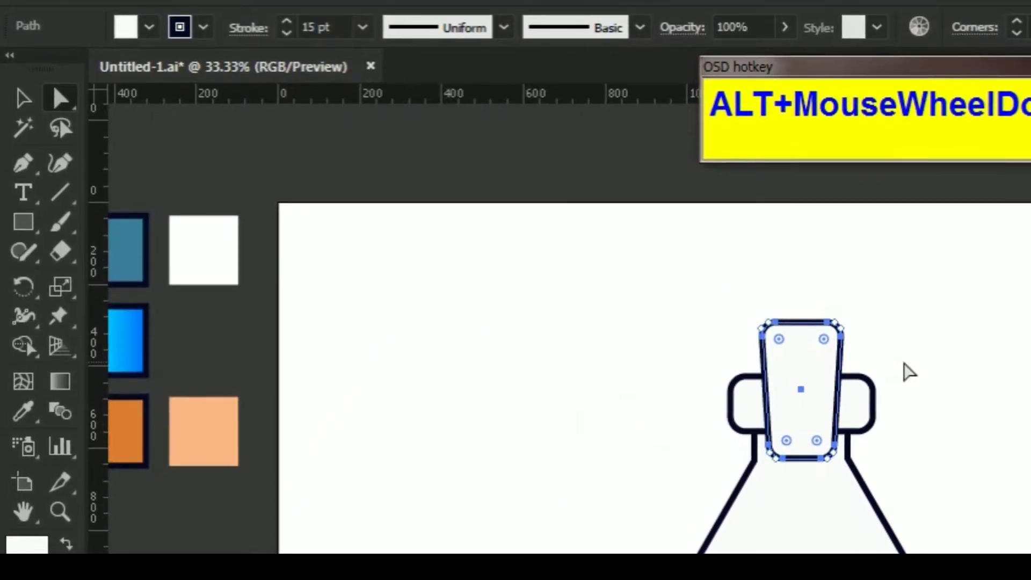
scroll(906, 384, down, 3)
ctrl+click(897, 448)
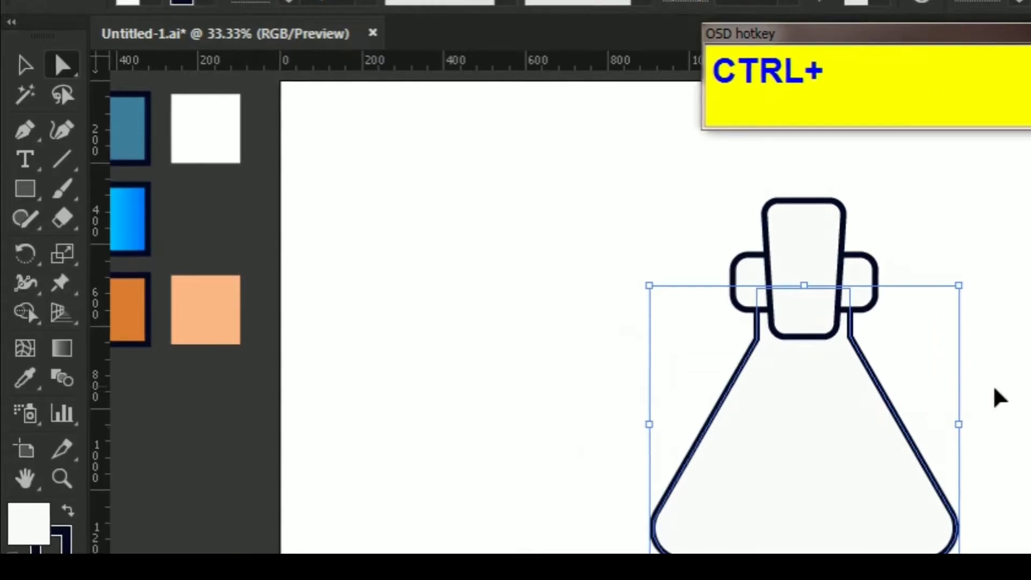
click(225, 0)
mouse_move(409, 465)
click(618, 526)
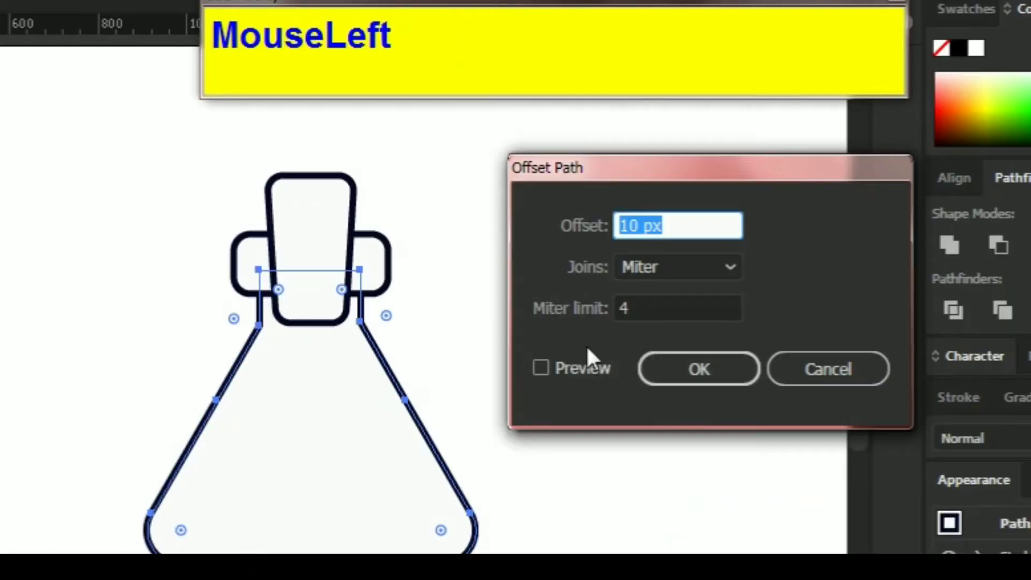
click(540, 367)
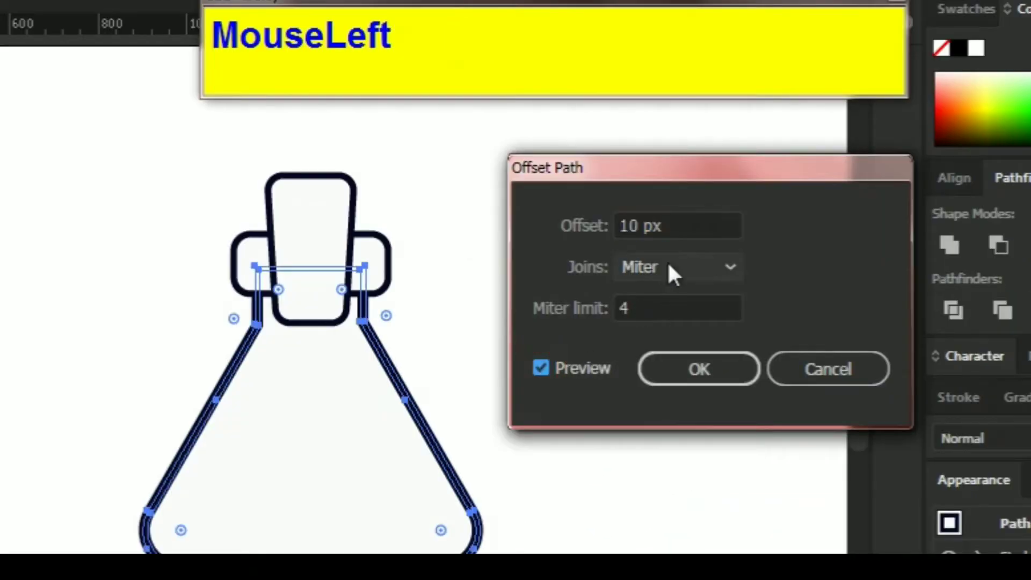
double_click(691, 223)
click(691, 223)
triple_click(691, 223)
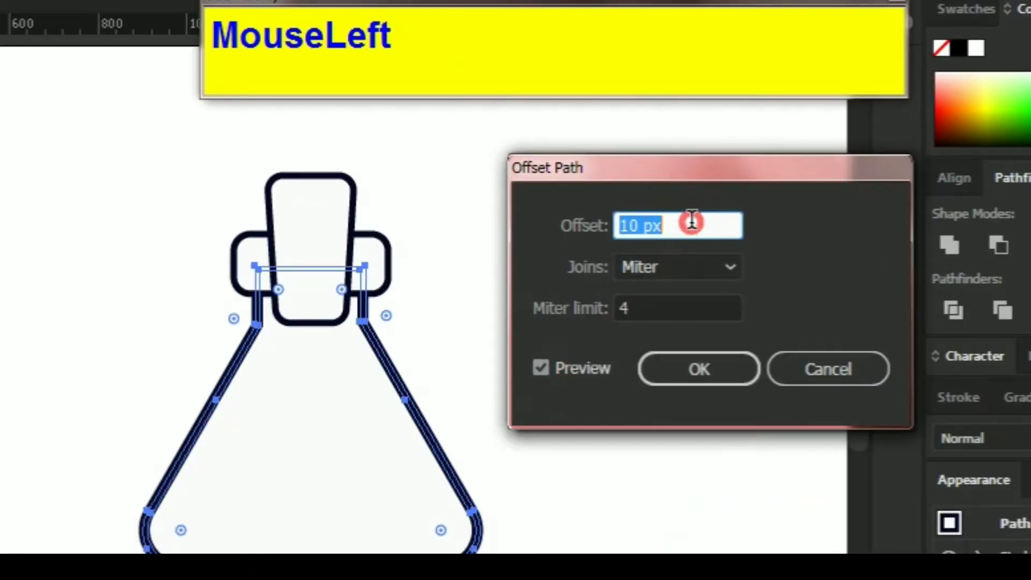
scroll(691, 220, down, 15)
scroll(692, 219, down, 20)
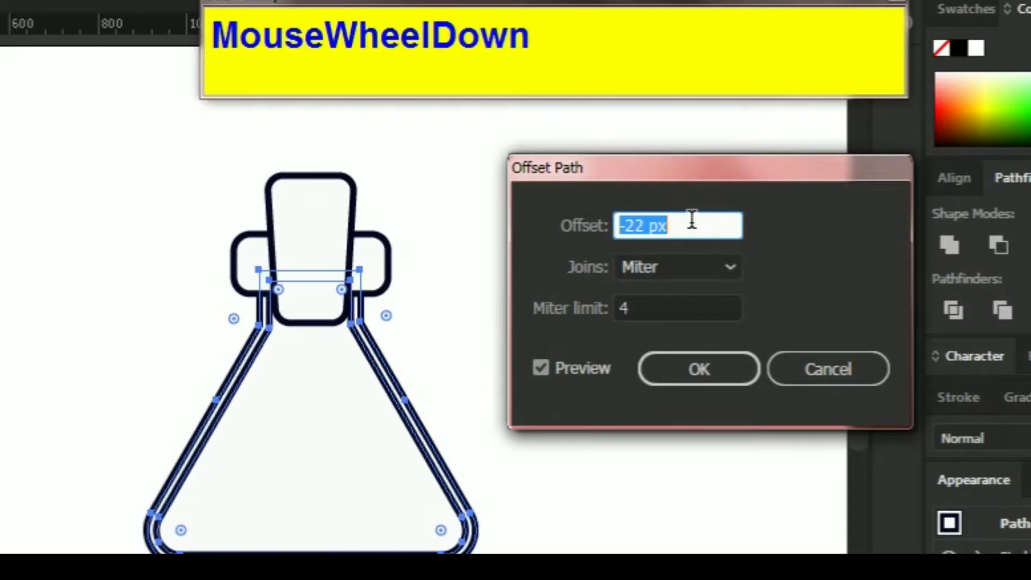
text(45)
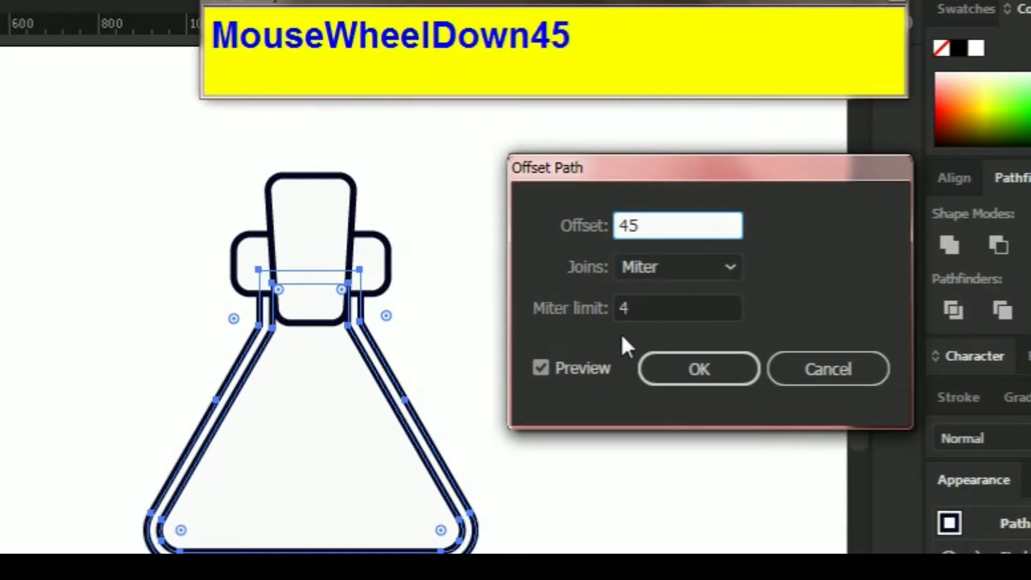
click(541, 368)
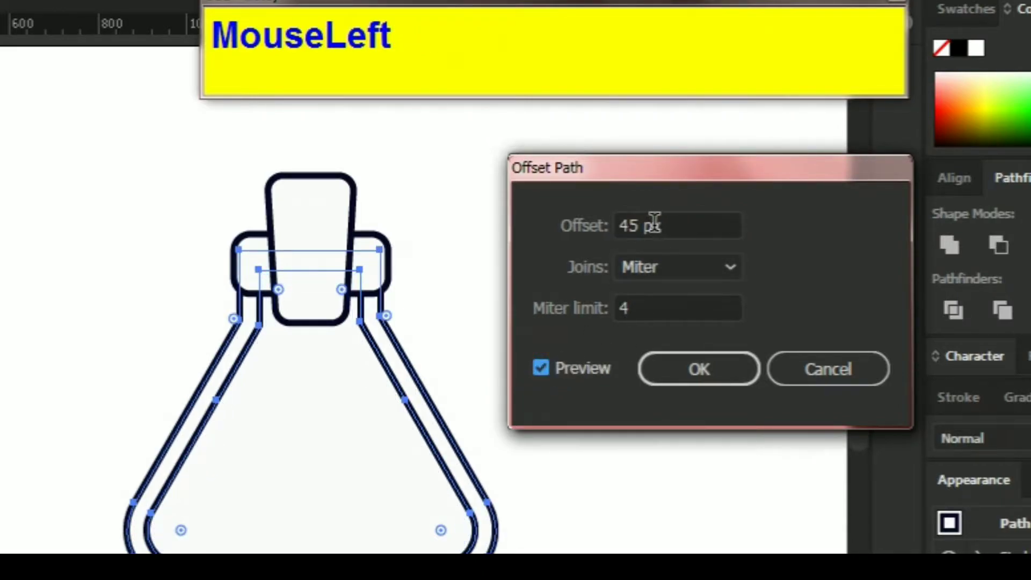
click(620, 225)
text(-)
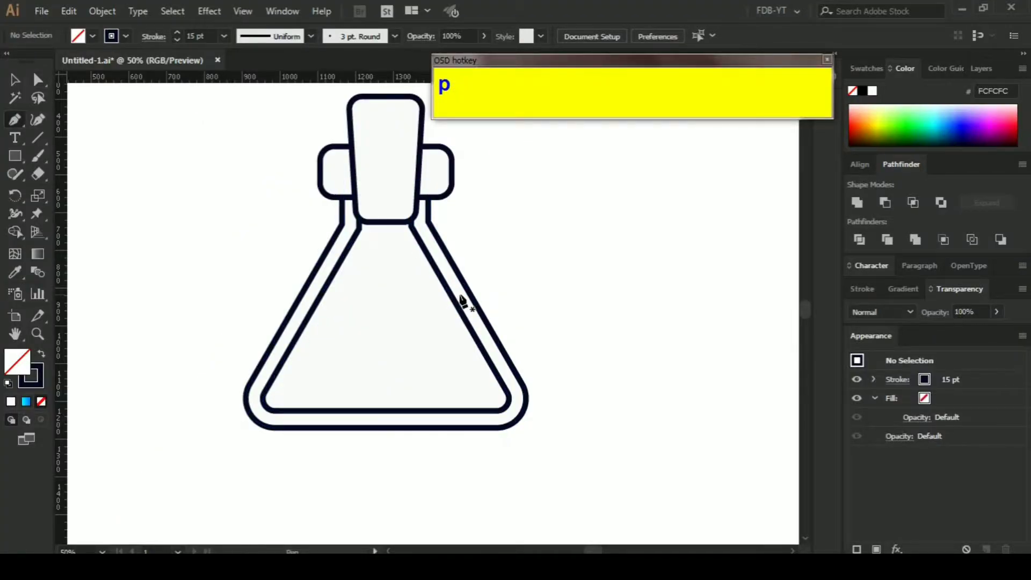
Draw a horizontal line about 396 px wide across the inner flask with the Pen tool and add two anchor points along it
click(460, 294)
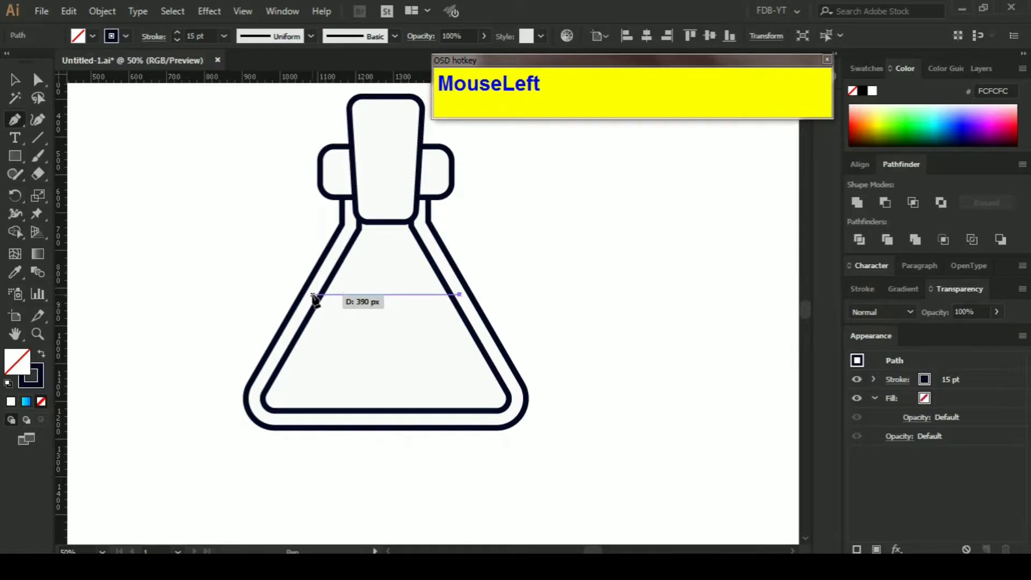
click(311, 295)
alt+scroll(357, 304, up, 1)
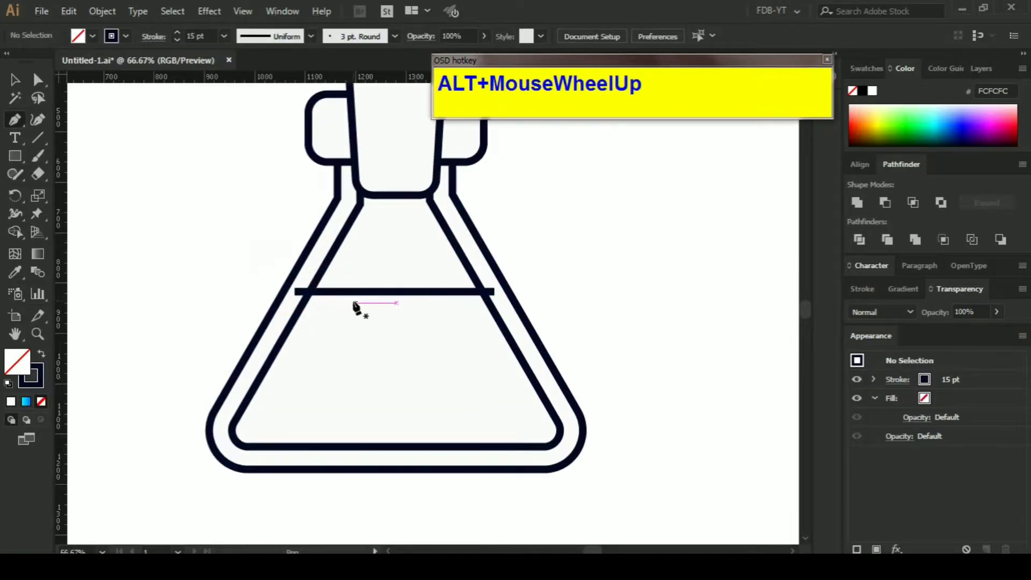
ctrl+click(343, 293)
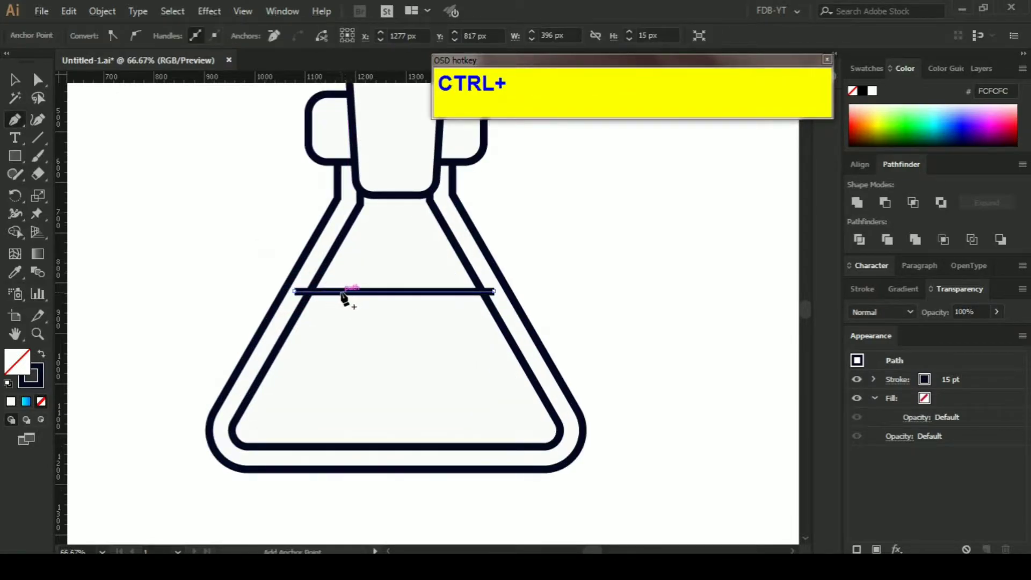
click(346, 292)
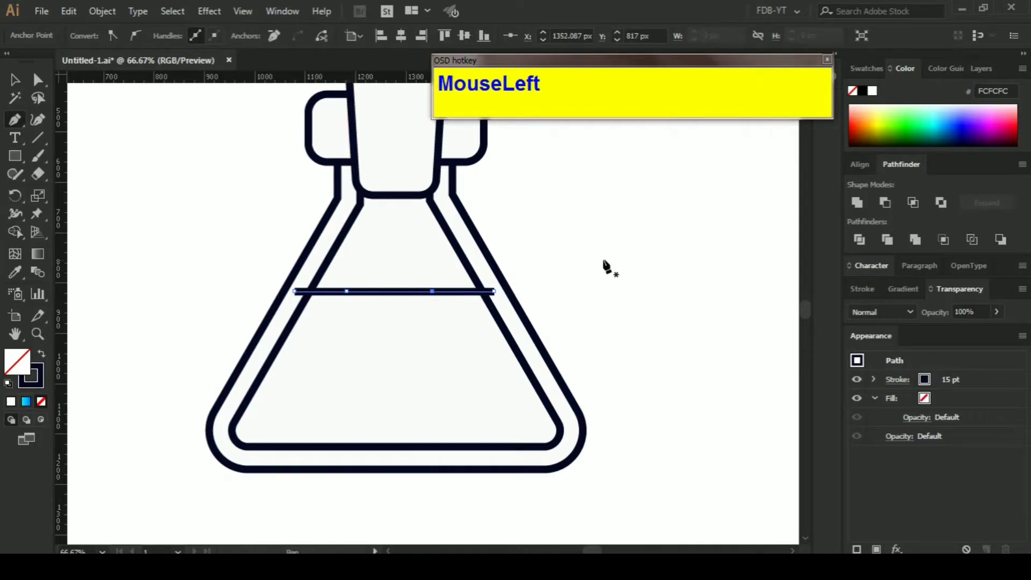
Raise the line's left inner anchor point, lower the right one, and round both bends into a smooth wave
key(a)
click(433, 292)
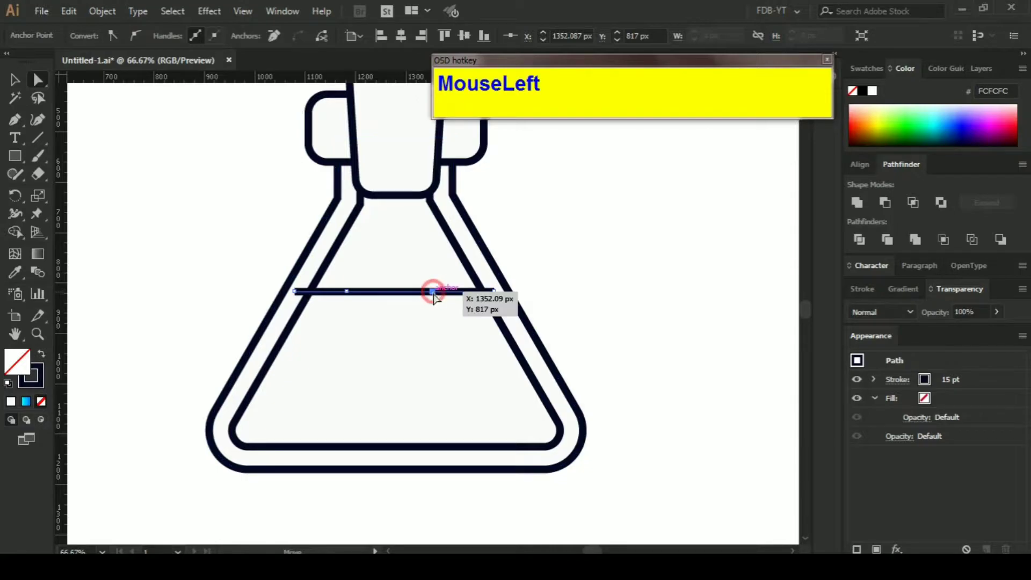
drag(434, 294, 432, 324)
click(347, 293)
drag(347, 293, 345, 354)
click(432, 324)
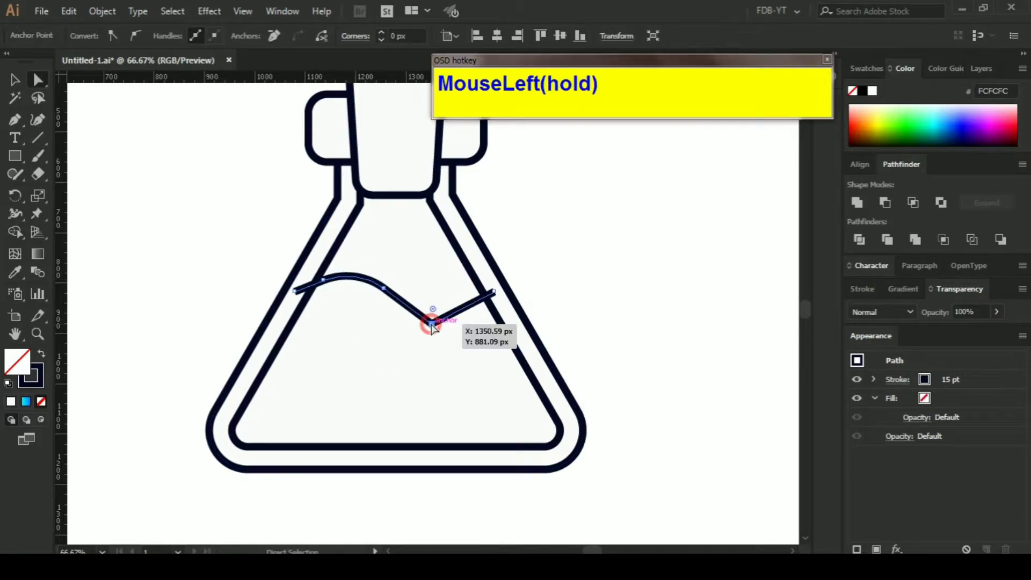
drag(433, 309, 576, 258)
click(615, 246)
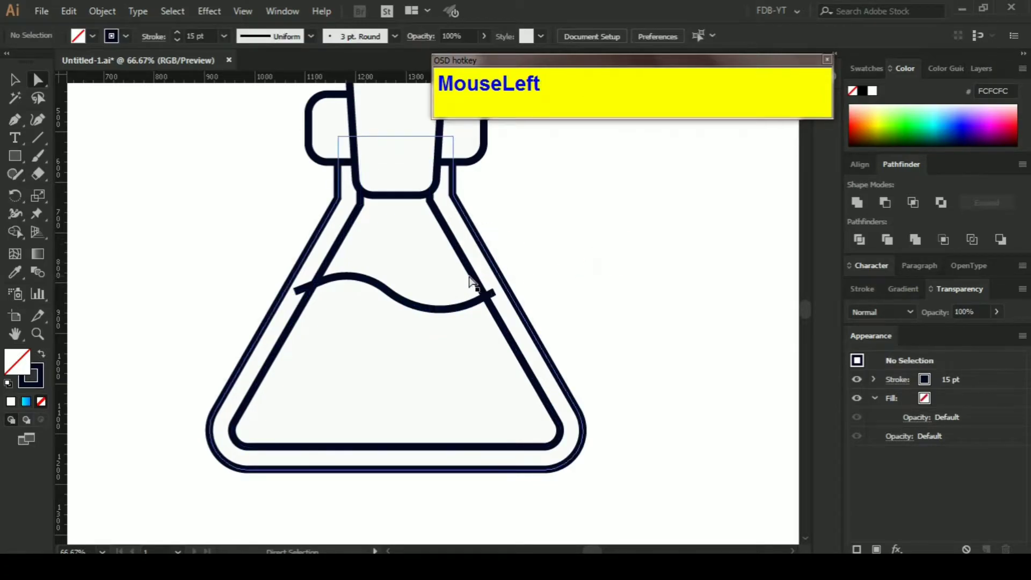
Draw a slanted line about 256 px wide and 144 px high, crossing the wave and rising past the inner flask's right wall
key(p)
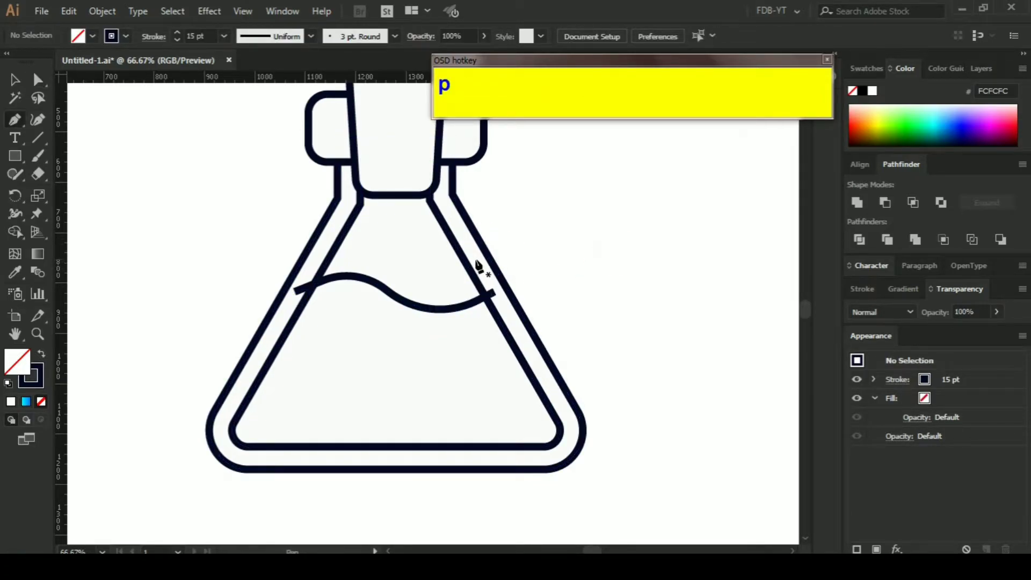
click(472, 256)
click(348, 321)
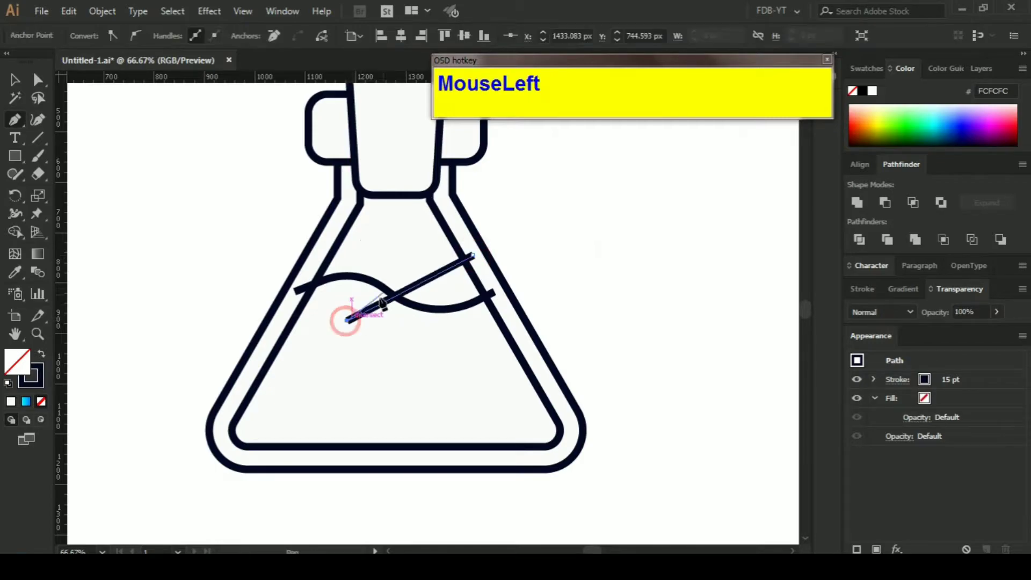
Try to bend the slanted line into a curve by adding anchor points, shifting them and rounding the bends
drag(434, 277, 437, 283)
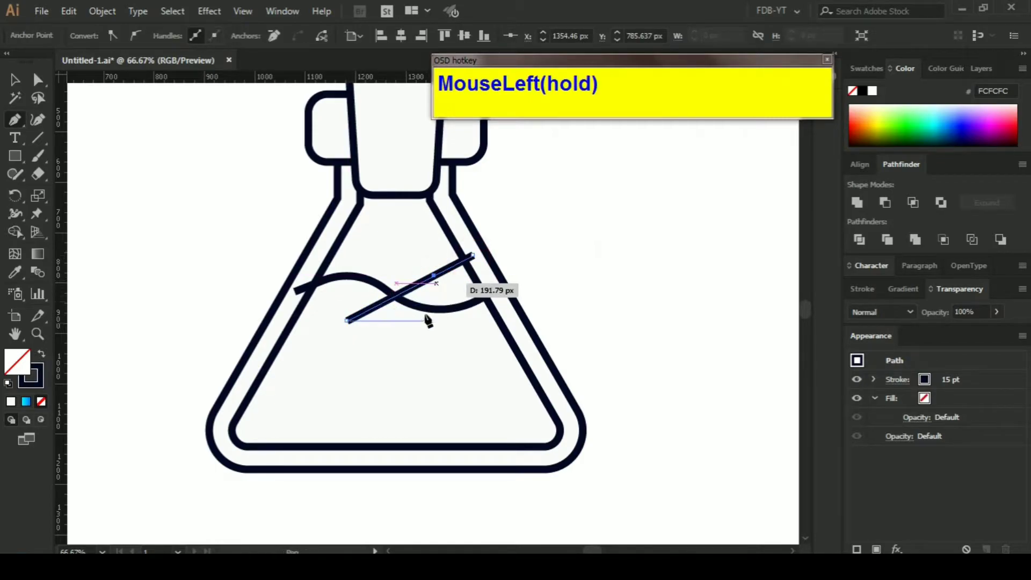
drag(428, 320, 428, 321)
ctrl+click(638, 293)
key(a)
click(442, 293)
drag(433, 277, 430, 275)
drag(454, 318, 603, 467)
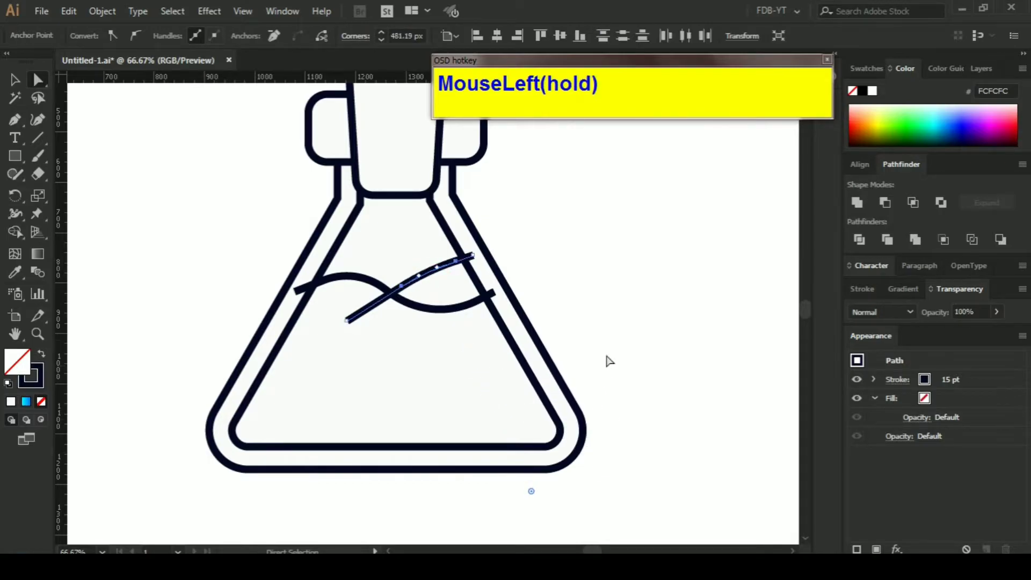
ctrl+click(613, 304)
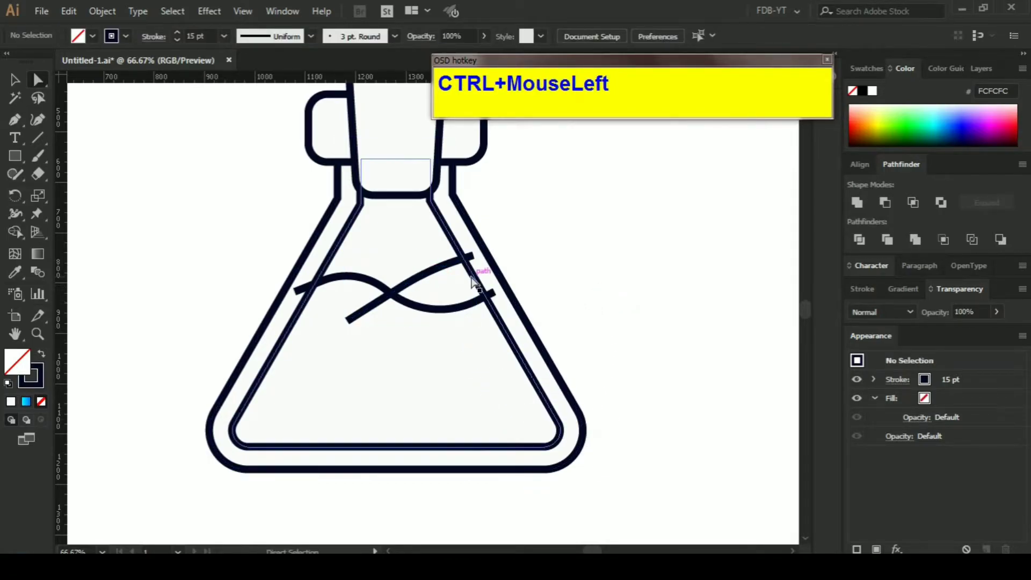
Undo the slanted line's curved bends and added anchor points
scroll(451, 276, up, 2)
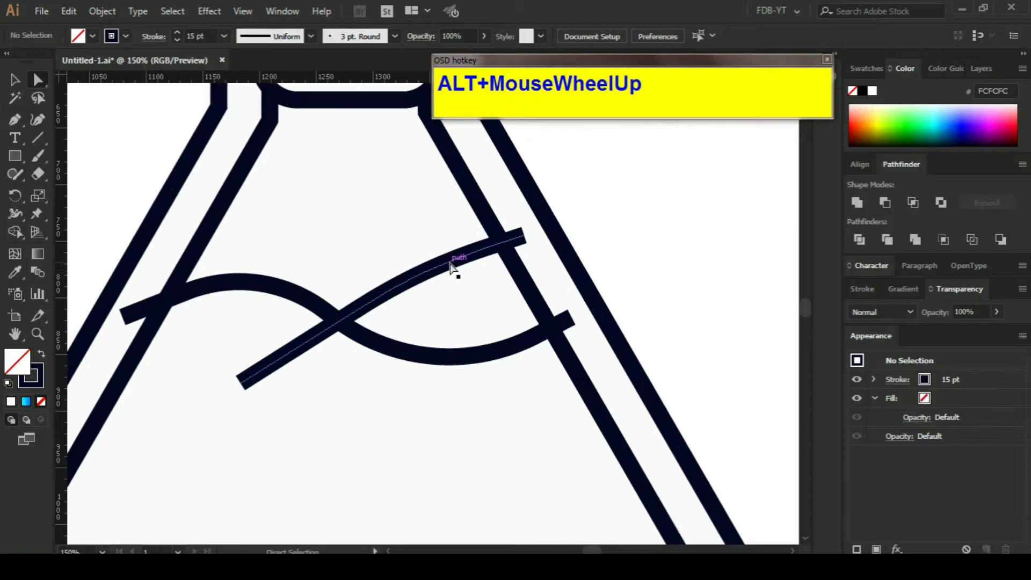
click(444, 268)
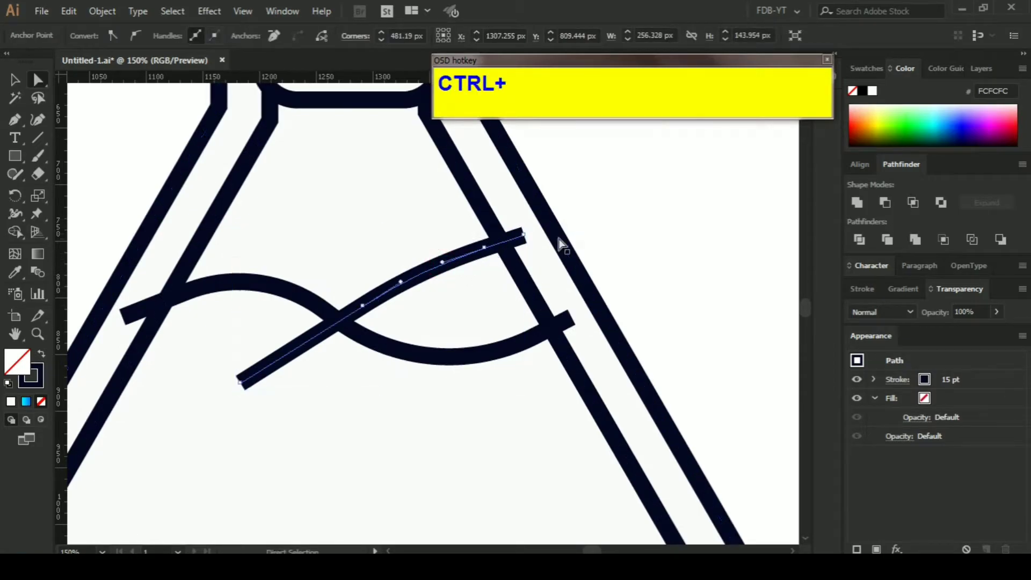
key(ctrl+z)
key(ctrl+z)
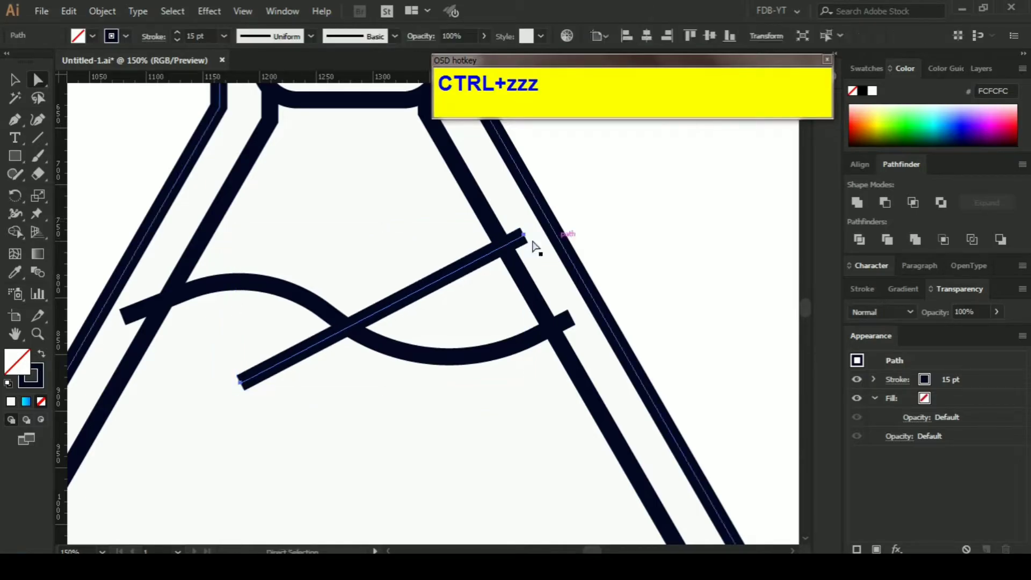
Bend the slanted line into an arch with one raised middle anchor point rounded to 250.3 px, and shift the curve slightly down and right
key(p)
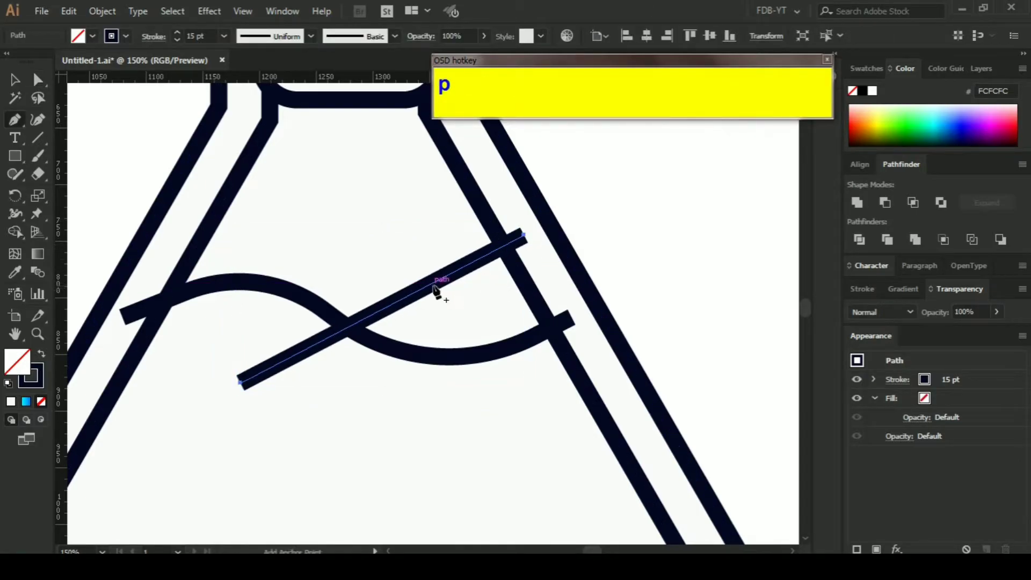
click(437, 284)
ctrl+click(674, 224)
key(a)
drag(437, 282, 680, 551)
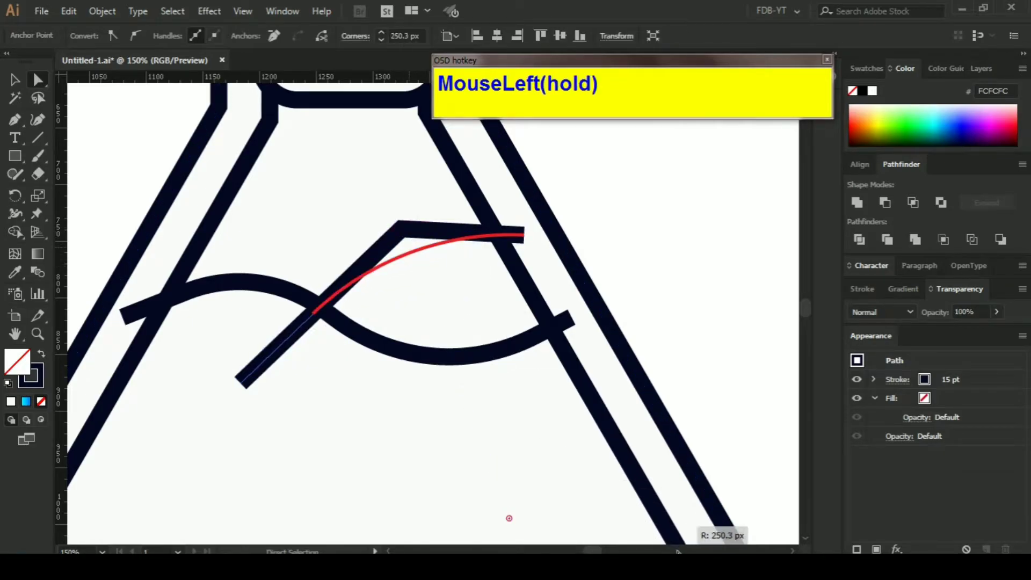
ctrl+click(704, 244)
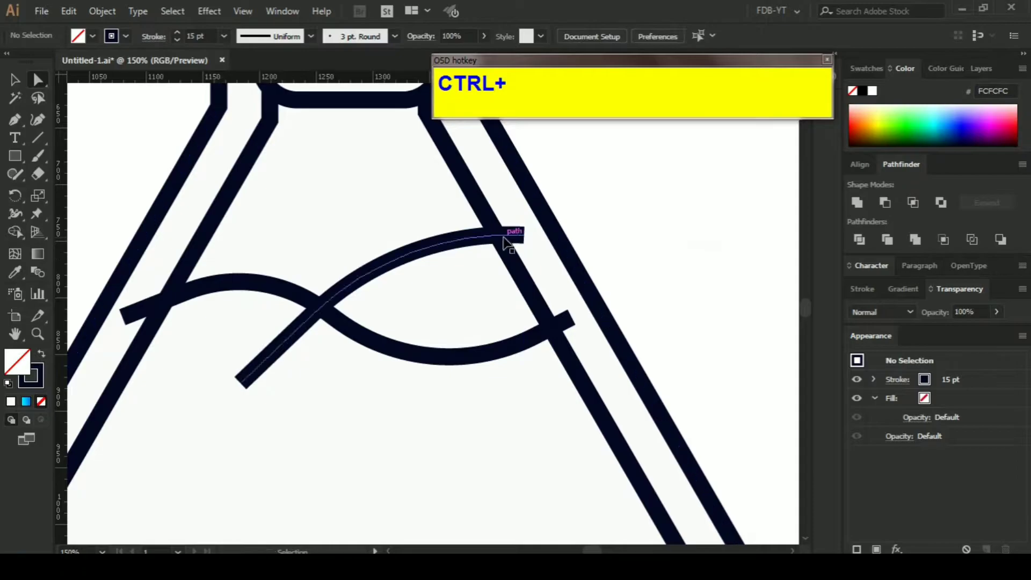
drag(490, 238, 473, 275)
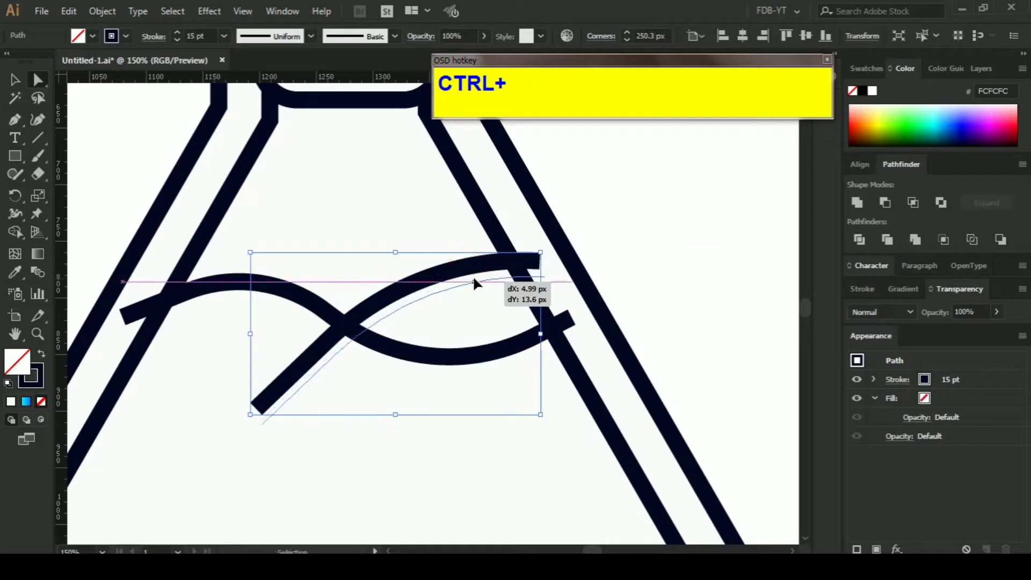
ctrl+click(669, 244)
Use Shape Builder to remove the inner outline above the waves and the overhanging line ends, leaving closed liquid and back-wave shapes
scroll(675, 250, down, 2)
drag(375, 220, 740, 400)
key(shift+m)
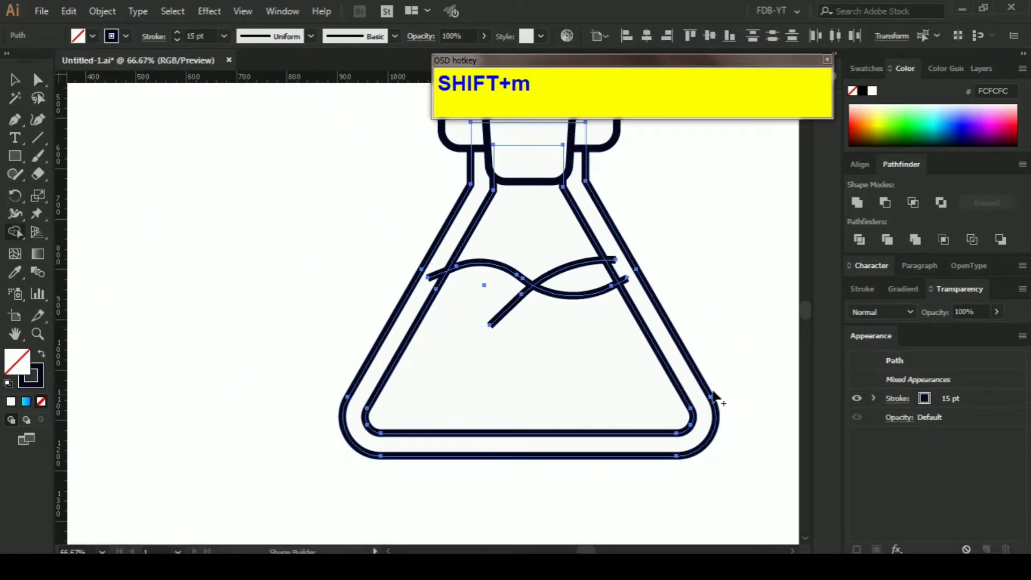
alt+click(476, 223)
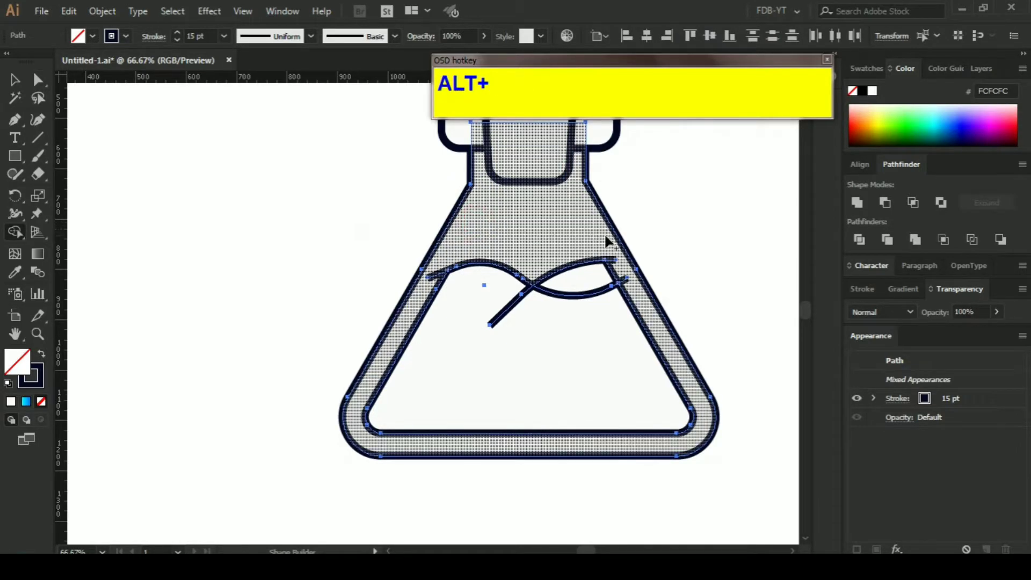
alt+click(436, 279)
alt+click(508, 307)
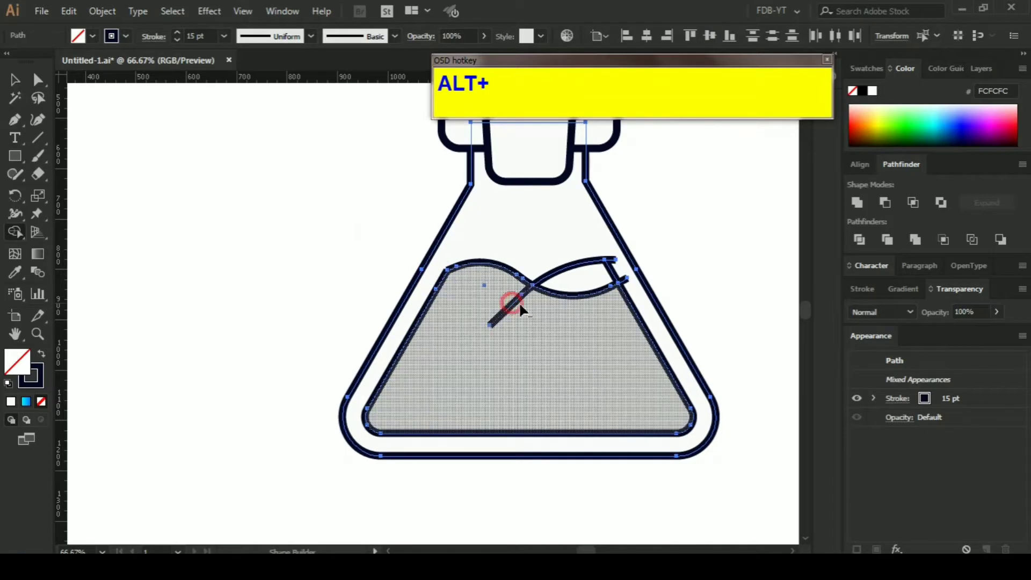
alt+click(615, 263)
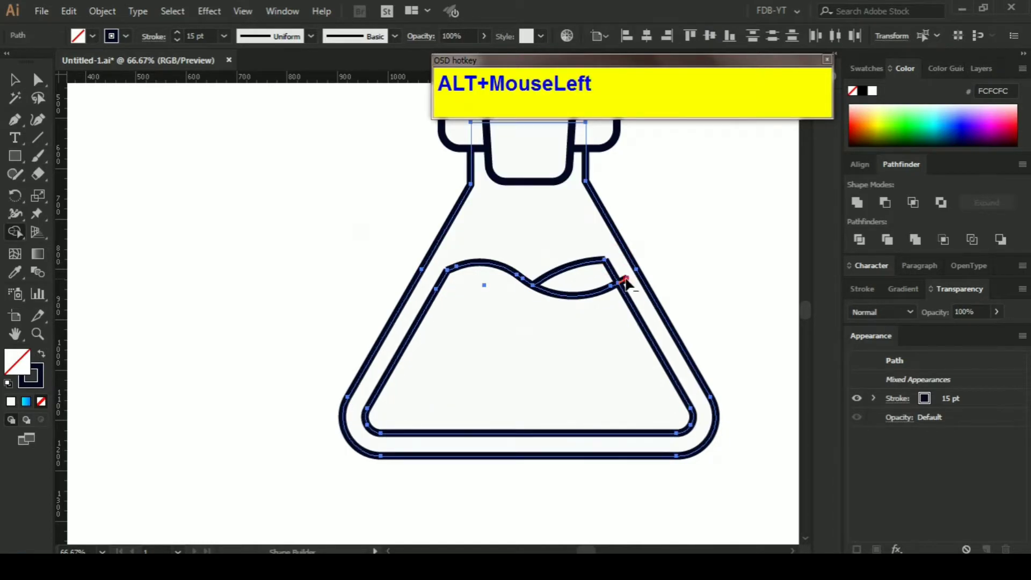
click(574, 276)
click(489, 296)
scroll(720, 252, up, 1)
ctrl+click(720, 255)
Round the back wave's upper right corner to 41.21 px and the matching corner of the overlapping path to 48.37 px
key(a)
scroll(620, 309, up, 3)
key(a)
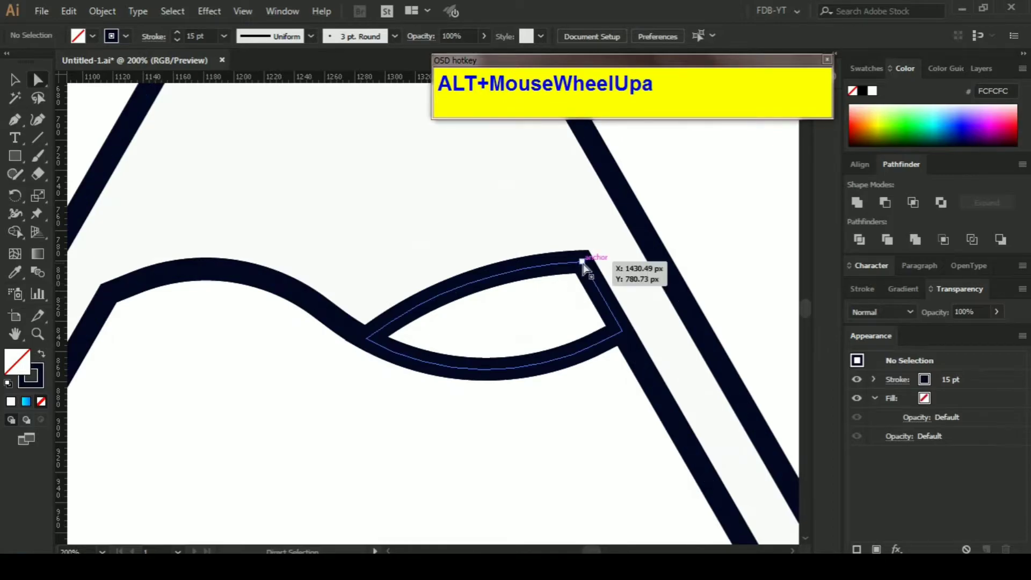
click(583, 262)
drag(576, 275, 541, 327)
scroll(494, 292, down, 1)
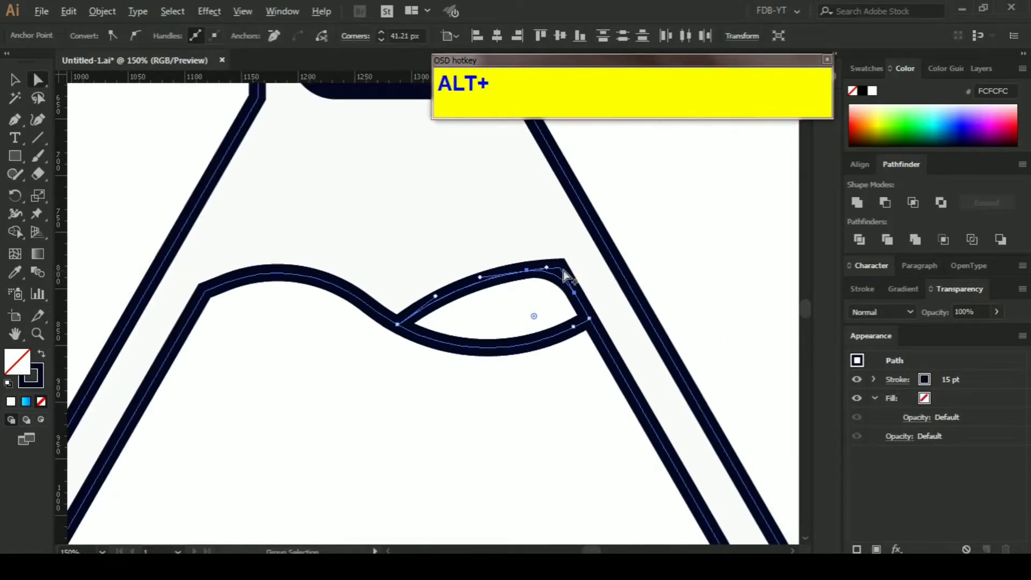
scroll(554, 271, up, 2)
click(569, 289)
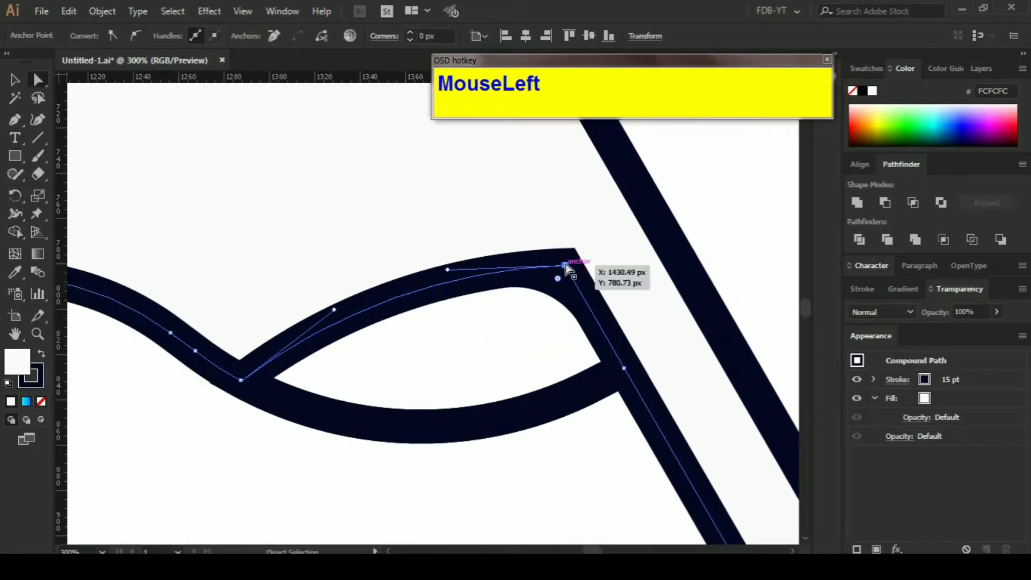
drag(559, 280, 485, 373)
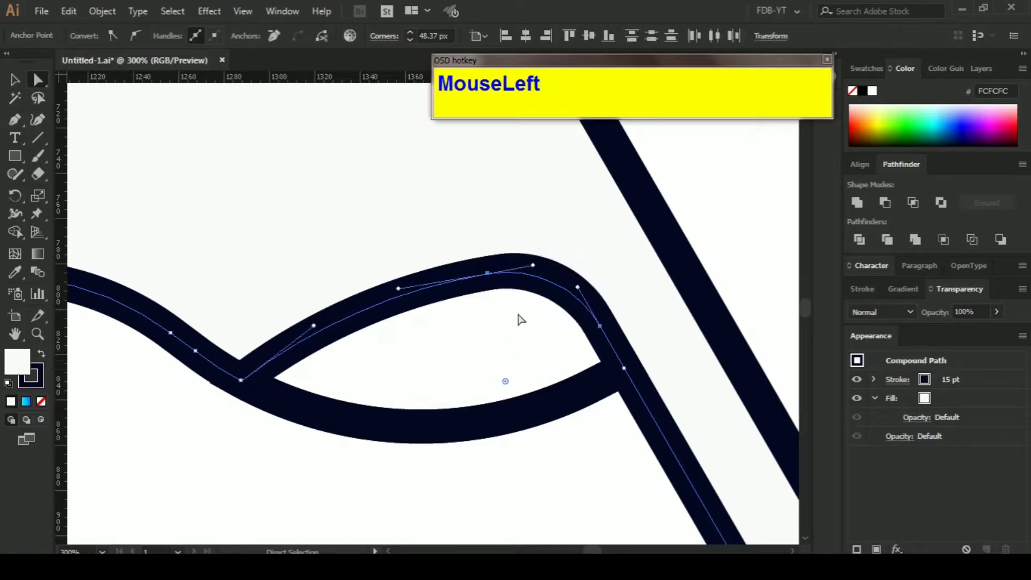
Round the liquid shape's upper left corner, where the wave meets the inner wall, to 56.3 px
scroll(520, 319, down, 1)
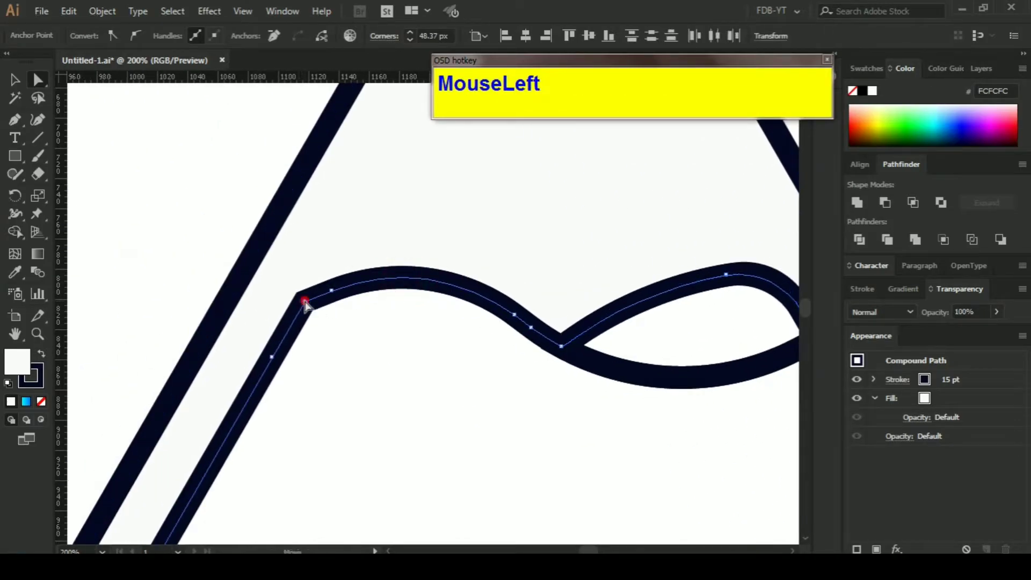
drag(305, 302, 332, 338)
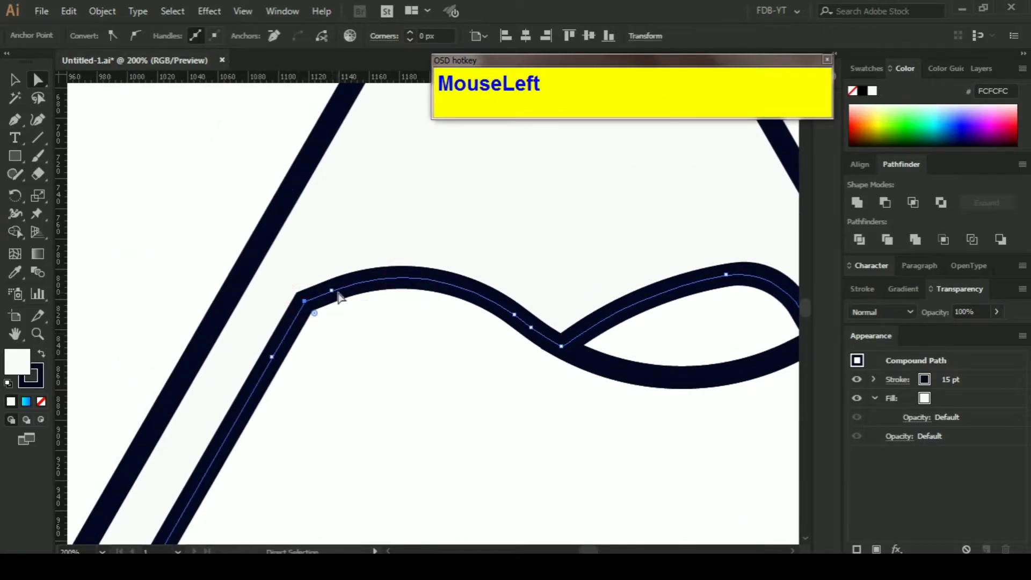
key(BackSpace)
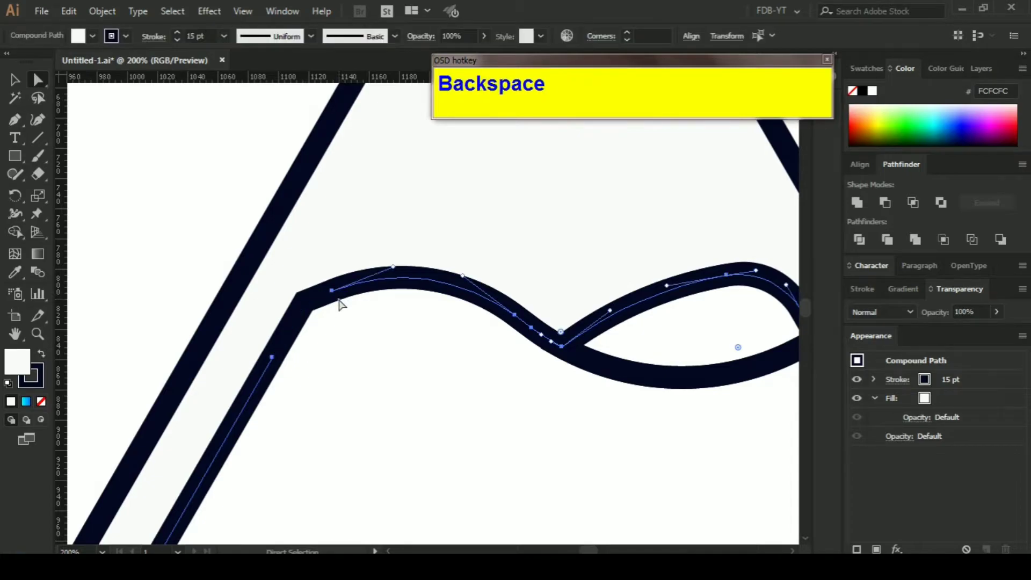
click(307, 299)
drag(319, 324, 369, 356)
ctrl+click(188, 218)
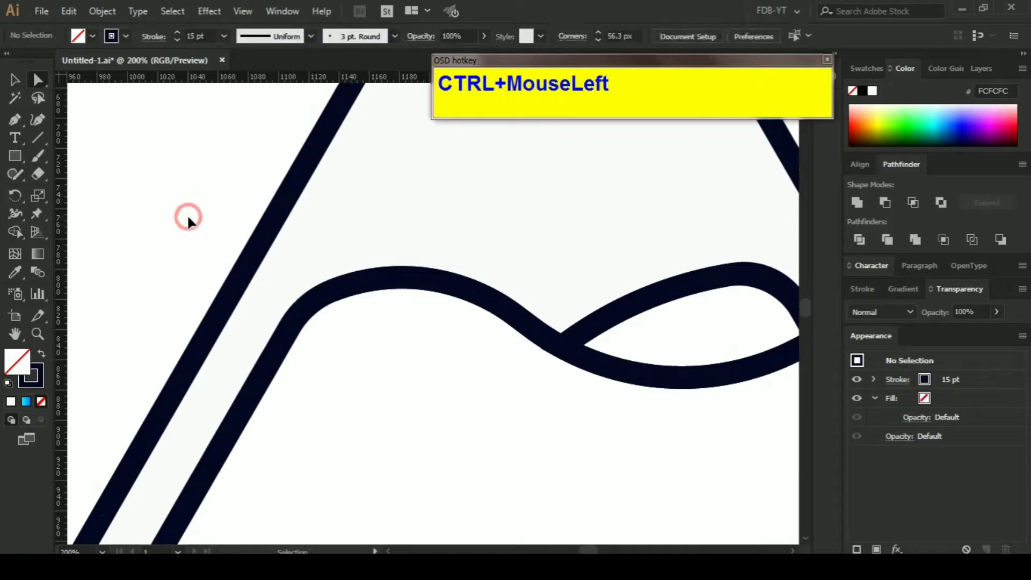
Fill the tapered stopper with the darker orange (DD7B31) sampled from the colour swatches beside the artboard
alt+scroll(188, 218, down, 4)
scroll(568, 317, up, 1)
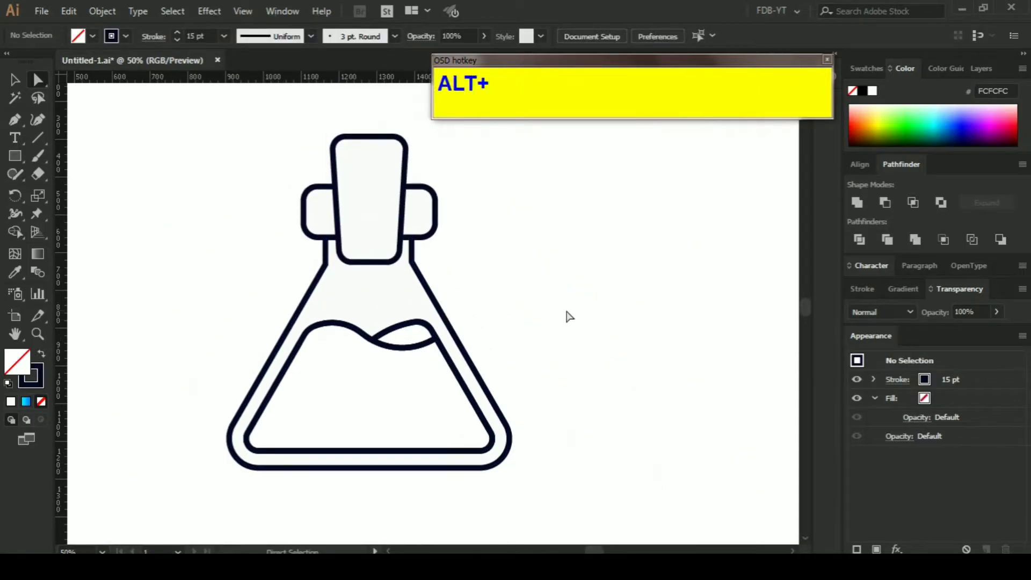
alt+scroll(568, 317, down, 1)
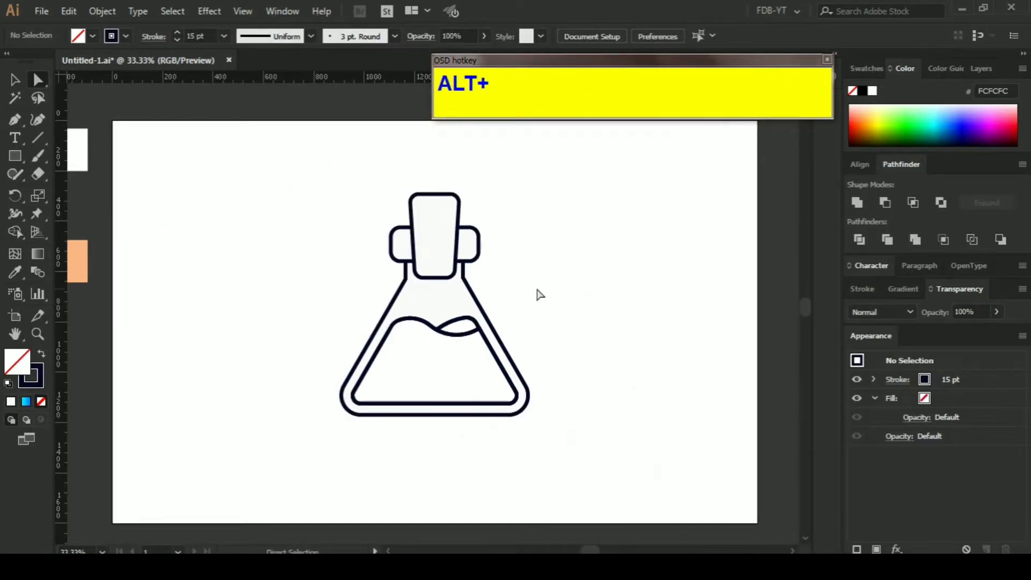
drag(544, 276, 511, 261)
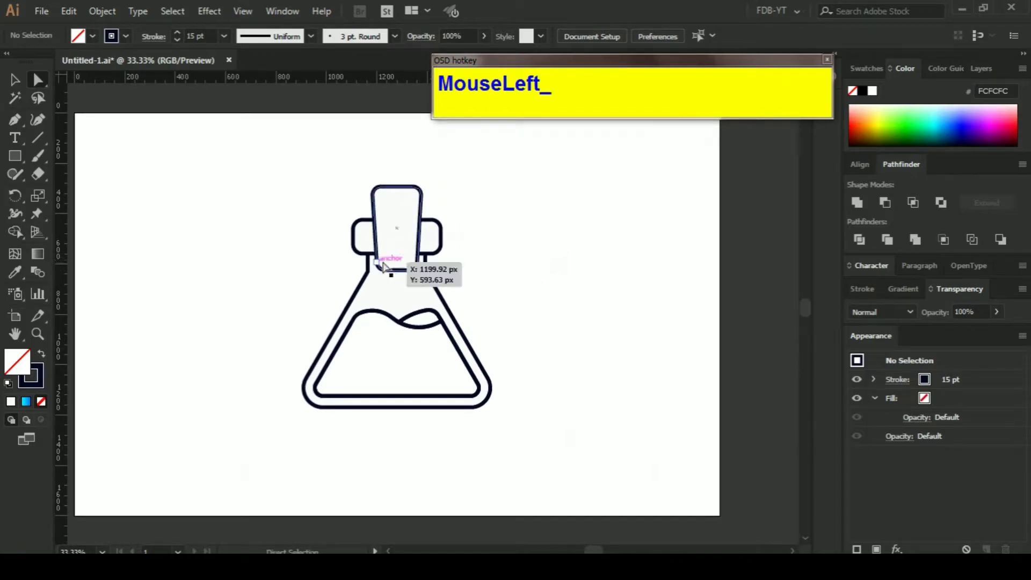
alt+scroll(301, 261, down, 1)
drag(288, 259, 369, 269)
ctrl+click(460, 254)
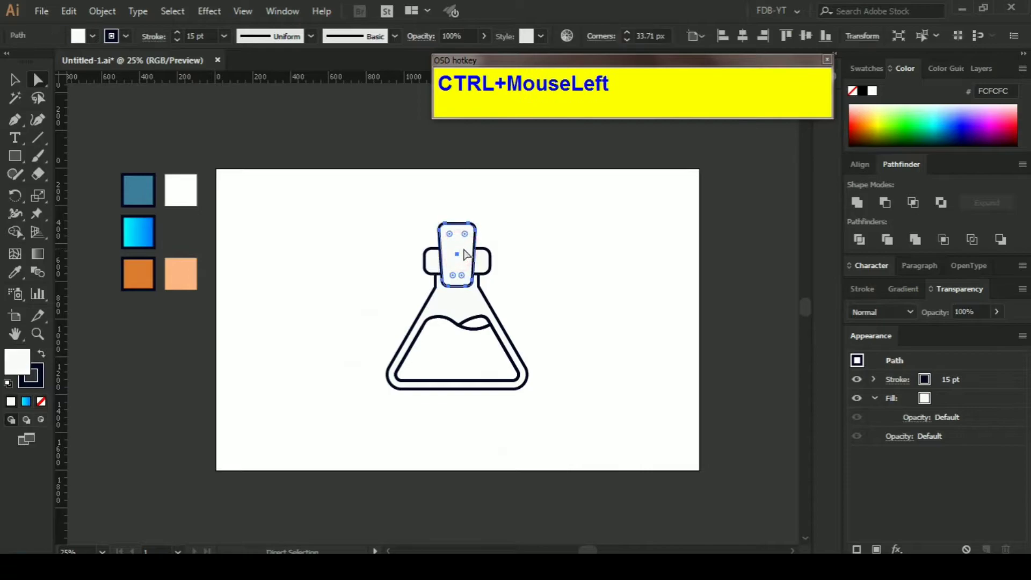
key(i)
click(143, 270)
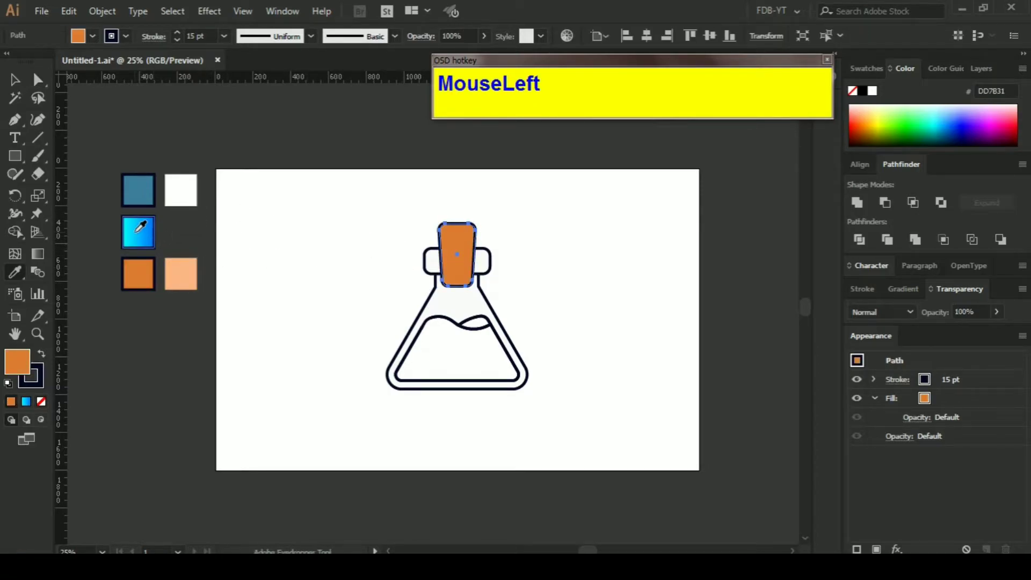
click(138, 231)
click(140, 270)
ctrl+click(228, 230)
Sample the cyan-to-blue gradient swatch and apply it to the back wave and the main liquid shape
click(141, 229)
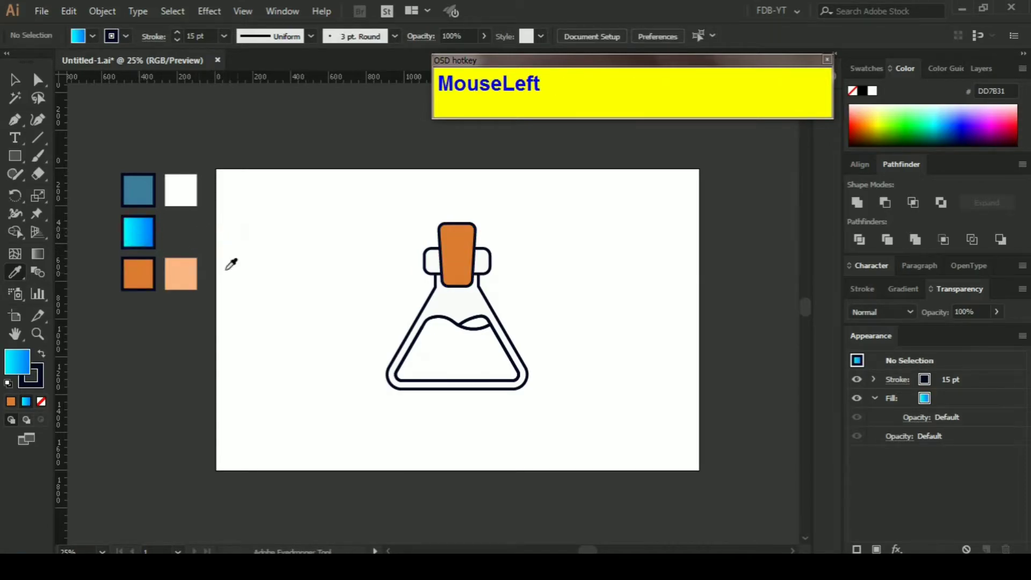
alt+click(449, 341)
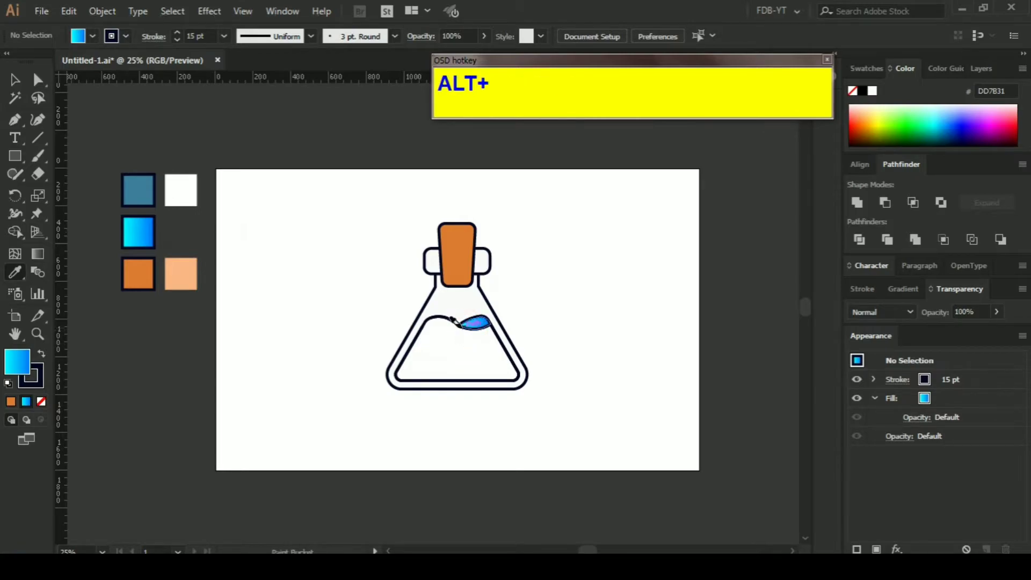
alt+click(442, 316)
ctrl+click(505, 300)
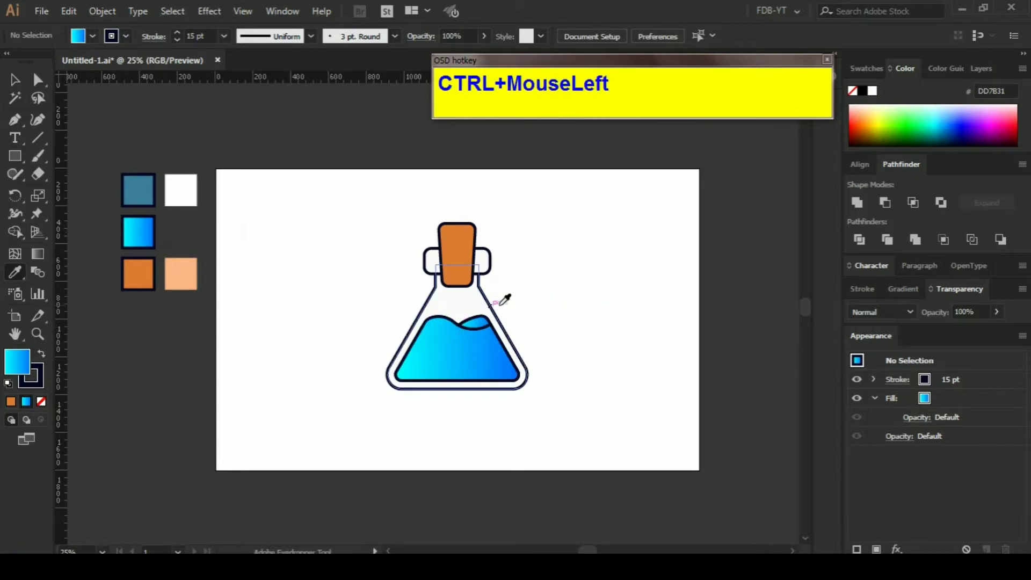
Sample the translucent blue swatch (43C0FF, 50% opacity) and apply it to the flask body and the rounded cap
click(150, 187)
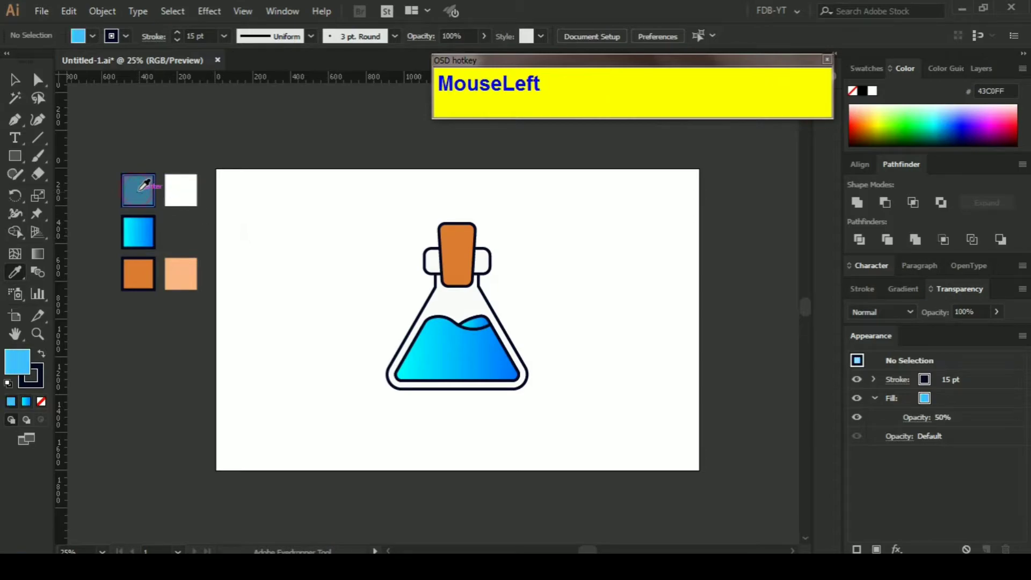
alt+click(435, 293)
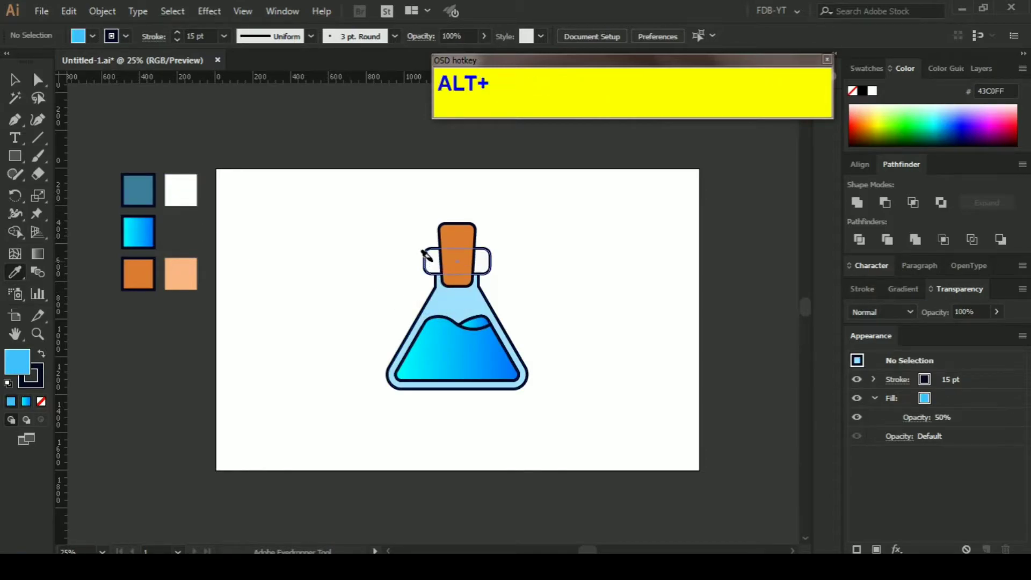
ctrl+click(355, 226)
Lower the flask neck's two top anchor points to the cap's lower edge so the neck no longer overlaps the cap
key(a)
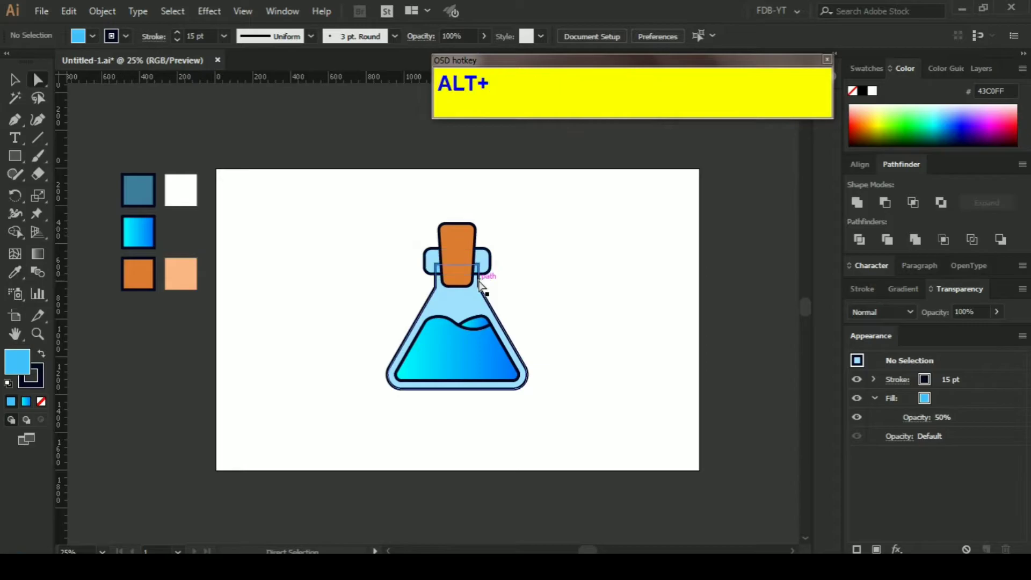
scroll(480, 283, up, 4)
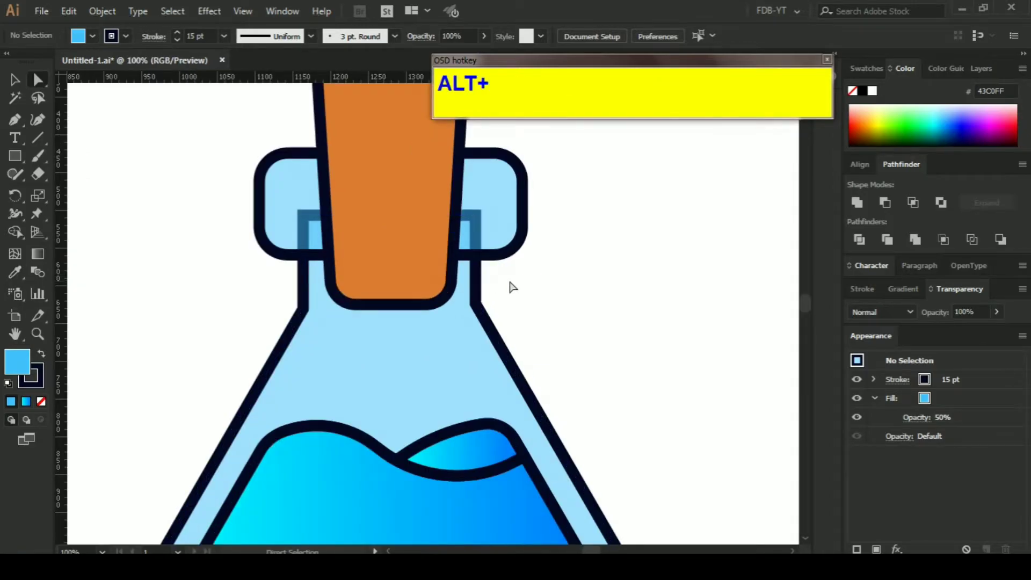
ctrl+click(482, 275)
drag(480, 221, 316, 214)
shift+click(301, 215)
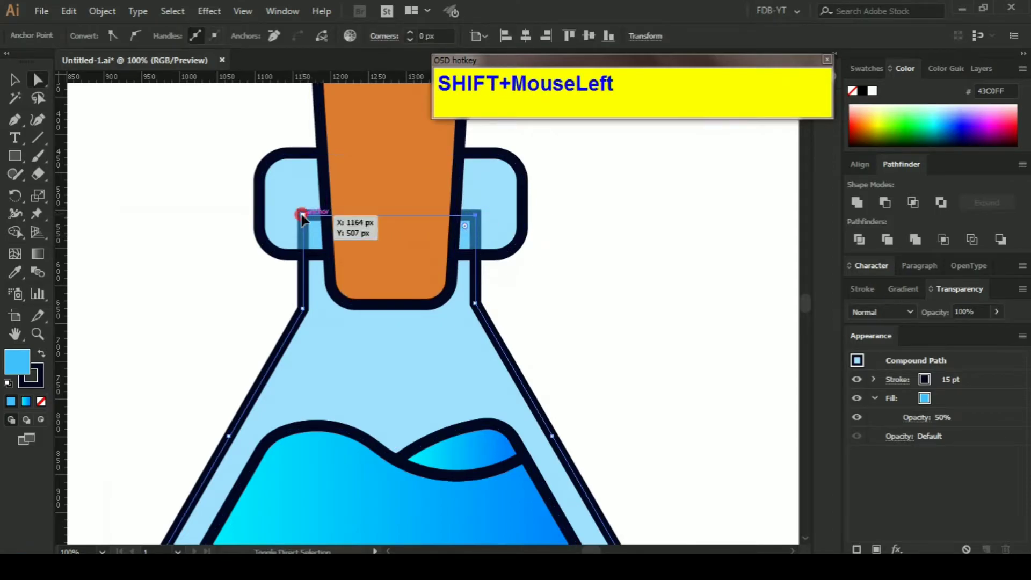
drag(479, 219, 476, 256)
click(559, 274)
scroll(557, 272, down, 2)
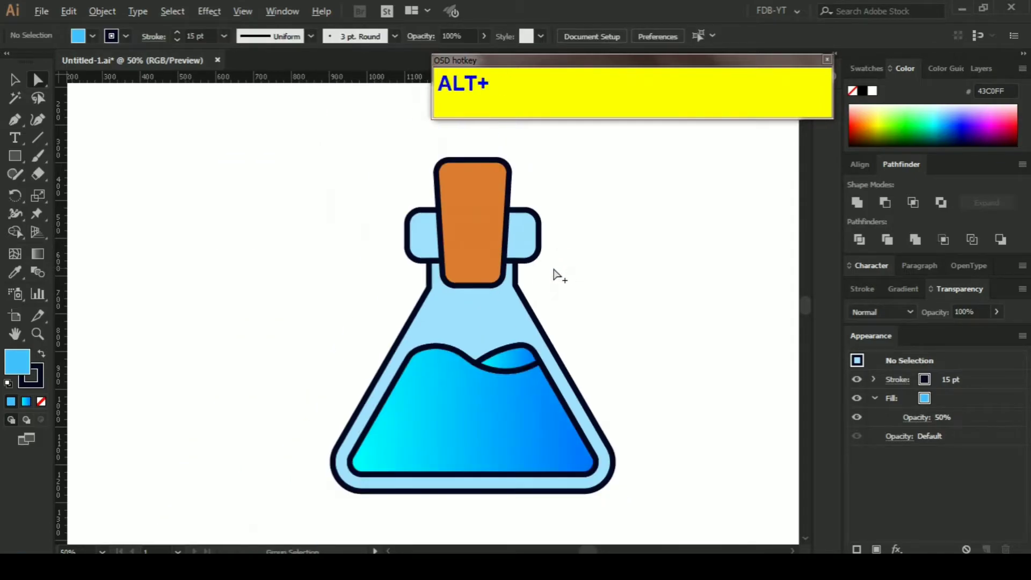
Send the orange stopper to the back, behind the translucent cap and flask neck
scroll(559, 275, down, 1)
click(499, 229)
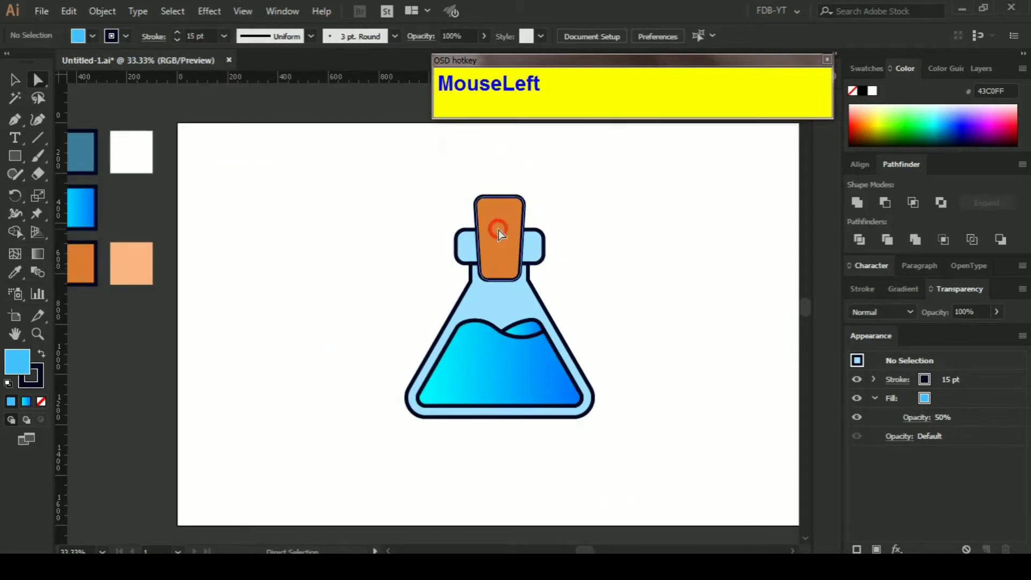
key(ctrl+shift+bracketleft)
ctrl+click(613, 226)
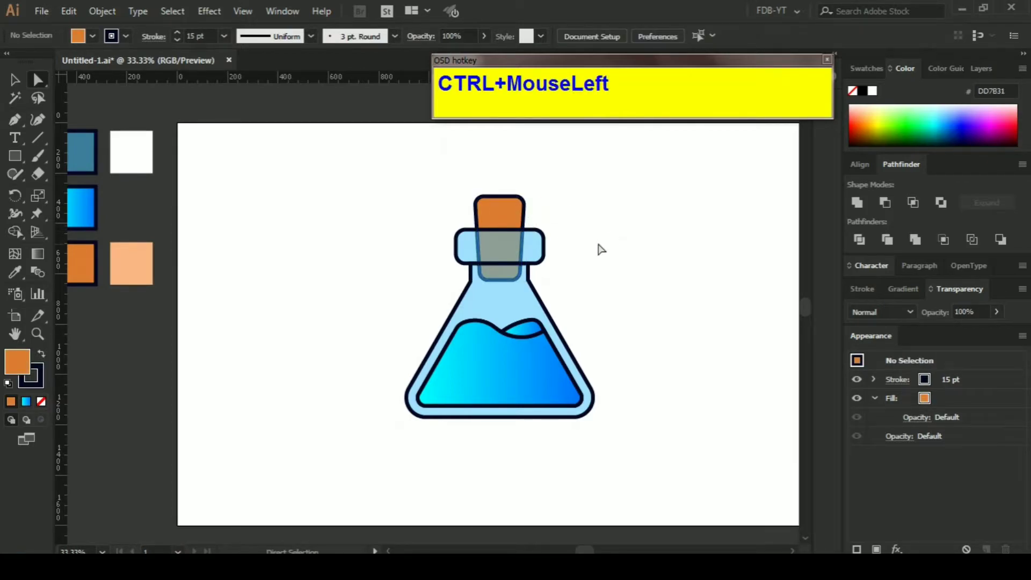
scroll(351, 278, down, 1)
drag(508, 300, 441, 291)
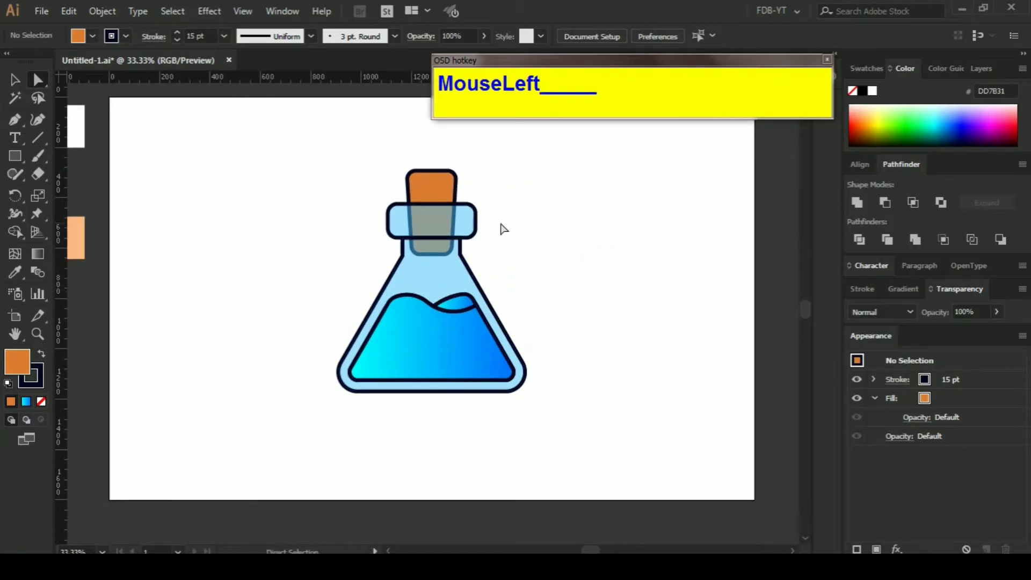
scroll(498, 221, up, 2)
drag(421, 223, 515, 225)
click(600, 225)
scroll(591, 228, down, 1)
alt+click(543, 238)
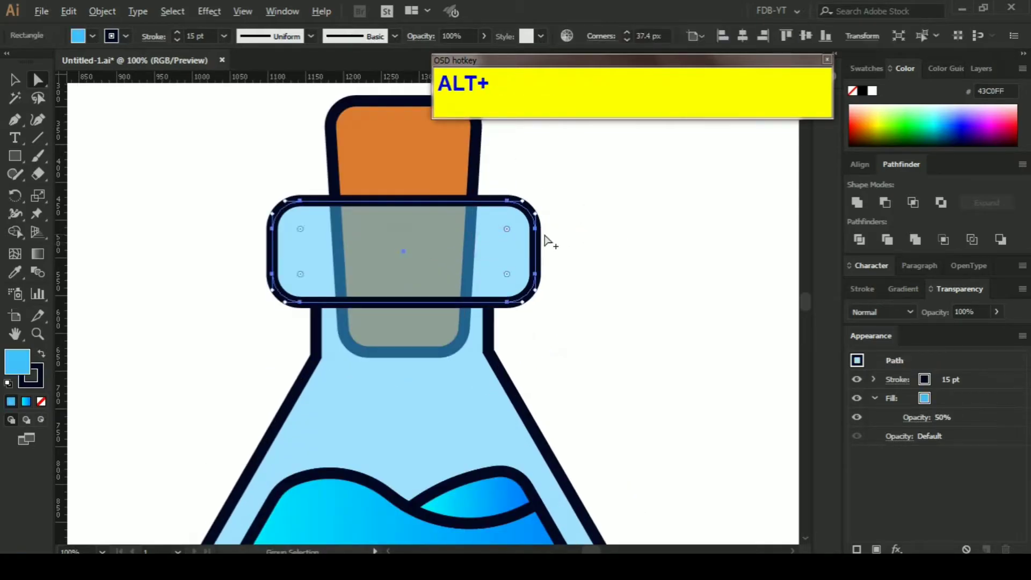
click(587, 235)
scroll(575, 230, down, 1)
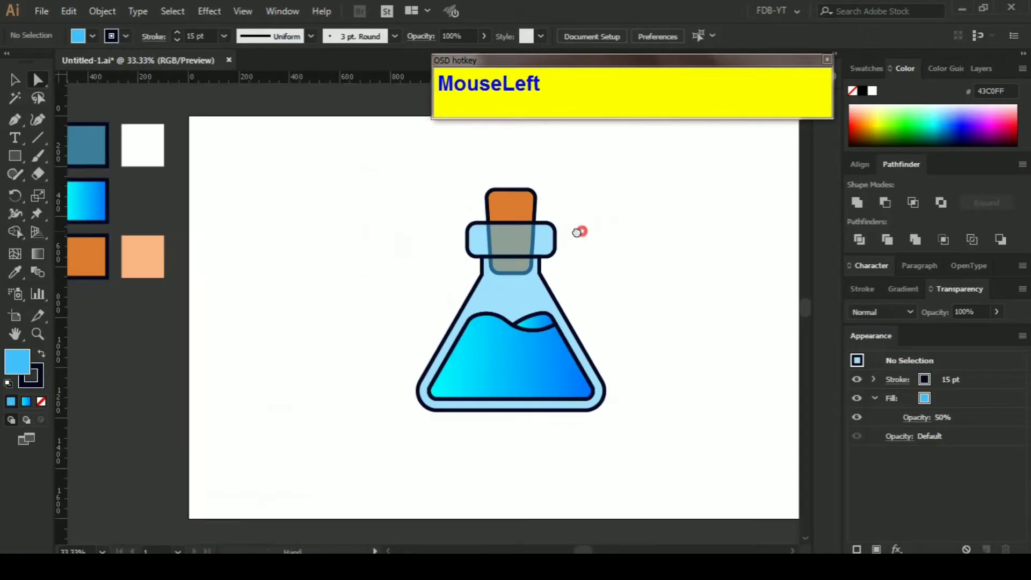
Select the whole flask illustration and expand its appearance
scroll(405, 202, right, 2)
drag(321, 159, 598, 449)
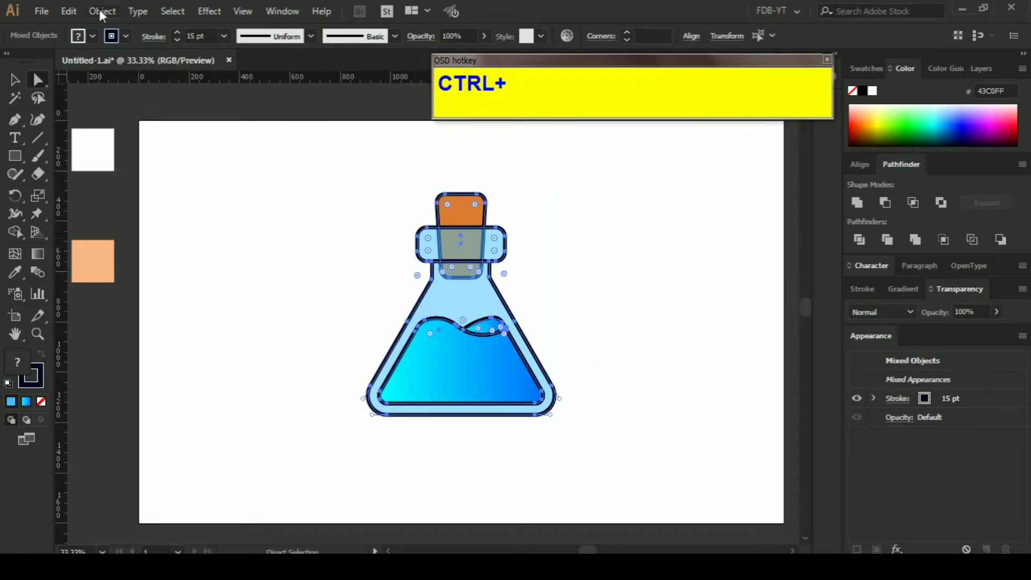
click(100, 10)
click(172, 169)
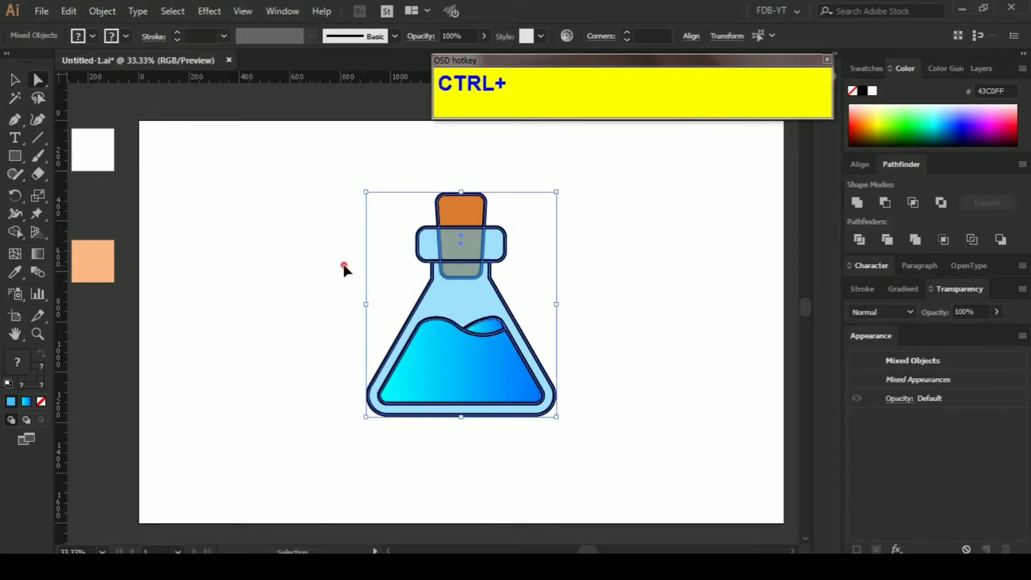
Expand the orange stopper into shapes with both Fill and Stroke enabled
ctrl+click(343, 269)
ctrl+click(453, 207)
click(102, 11)
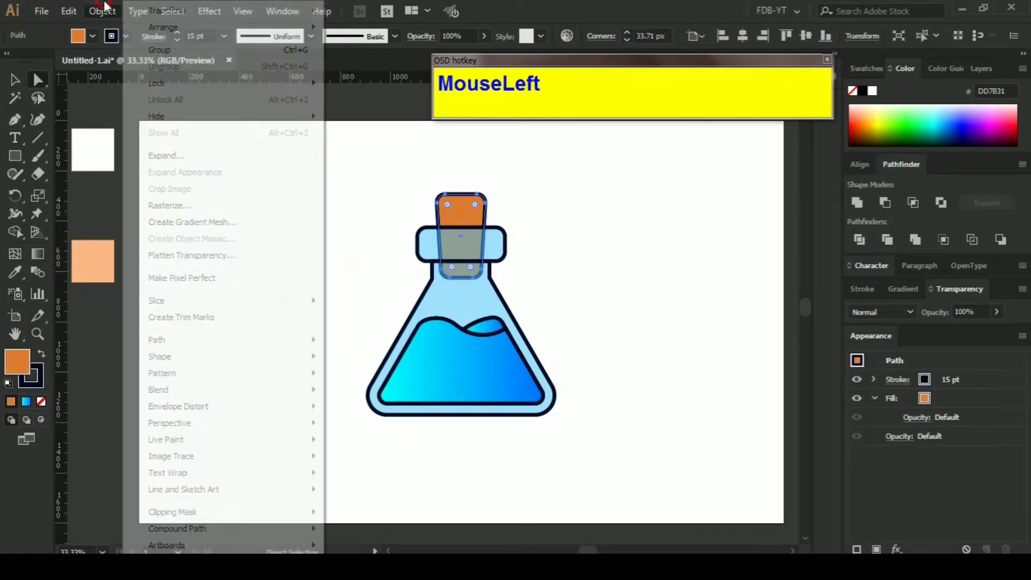
click(171, 155)
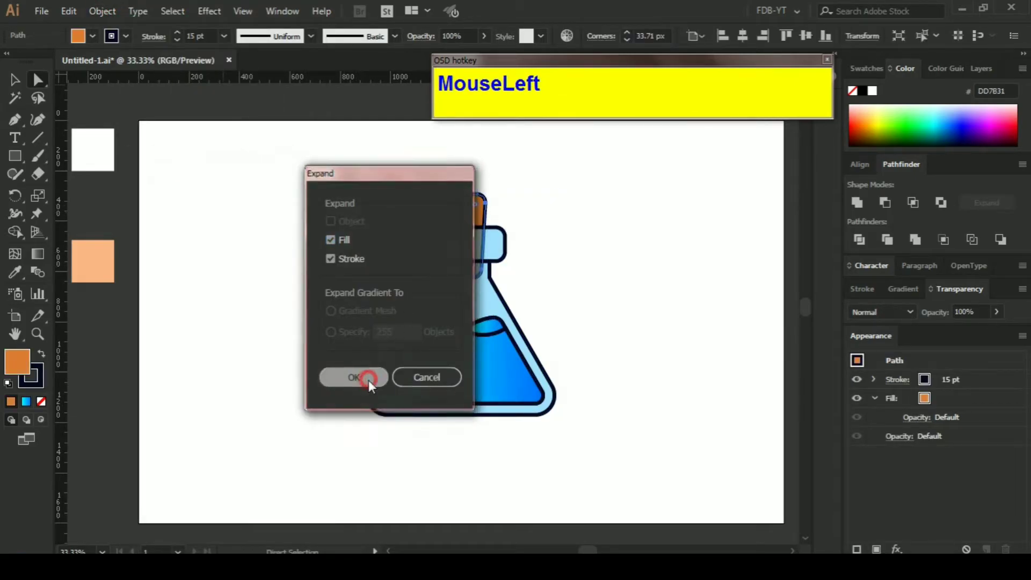
click(368, 379)
Duplicate the stopper's orange fill and offset the copy slightly downward
ctrl+click(601, 250)
scroll(495, 237, up, 2)
click(428, 194)
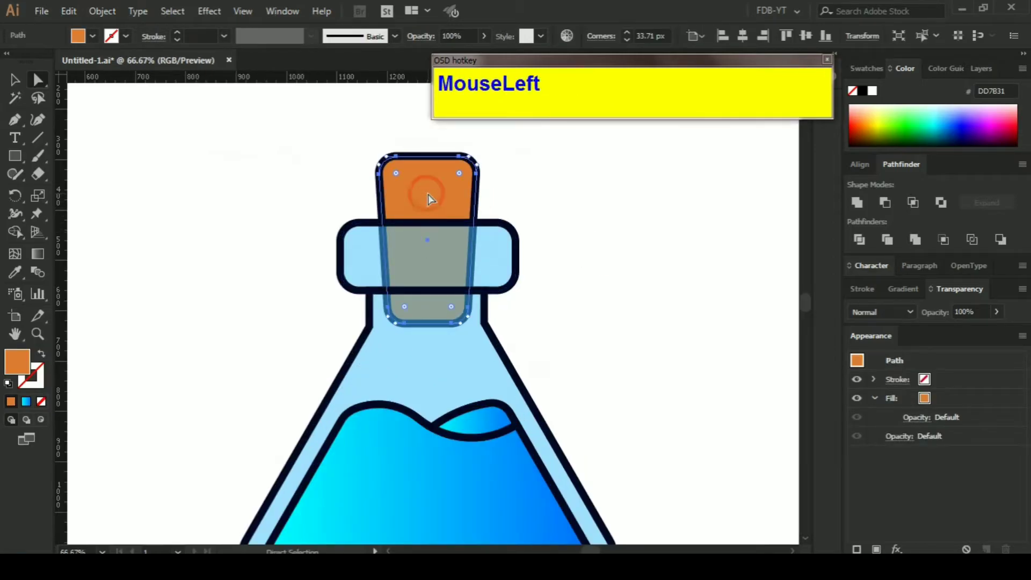
scroll(428, 194, up, 1)
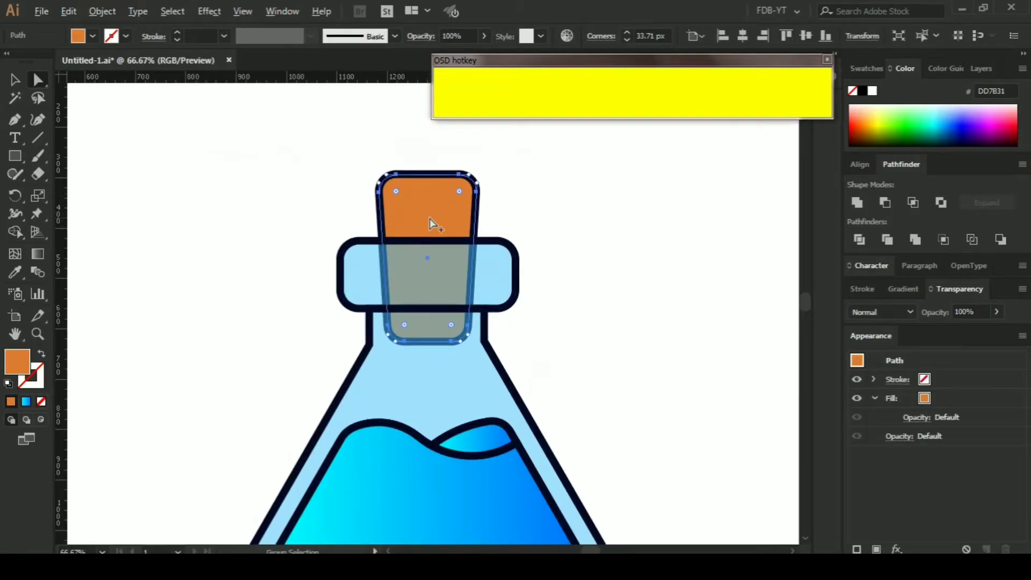
scroll(429, 218, up, 1)
drag(454, 205, 456, 224)
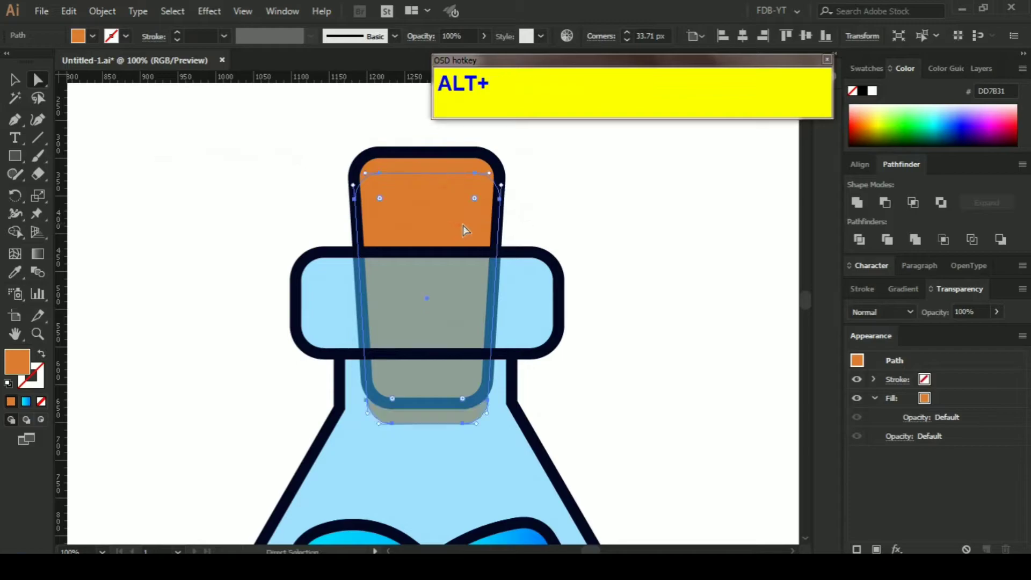
click(580, 205)
drag(457, 164, 612, 185)
key(ctrl+z)
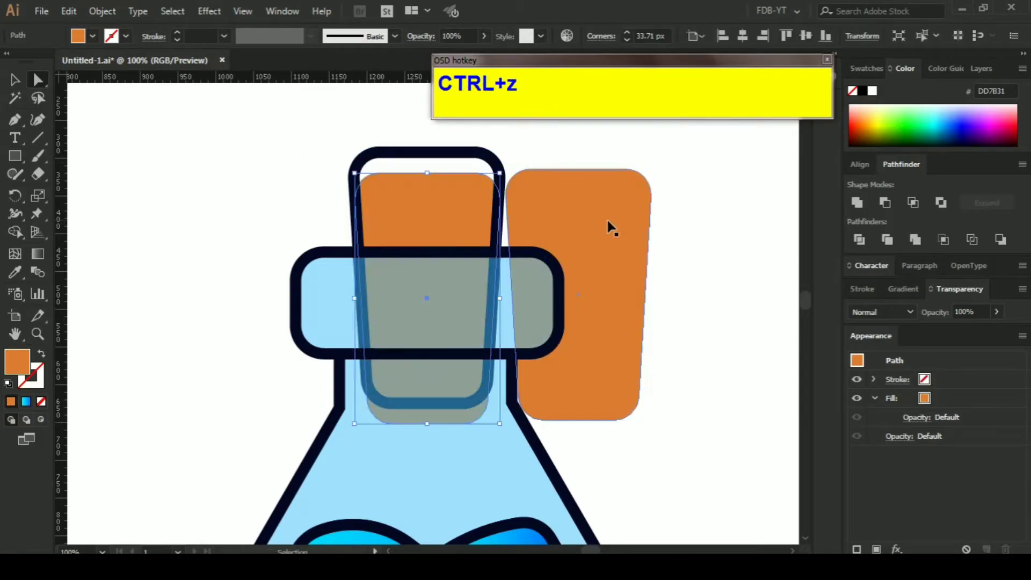
key(ctrl+z)
Apply the light orange swatch to the original stopper fill behind the offset copy
click(599, 191)
click(500, 193)
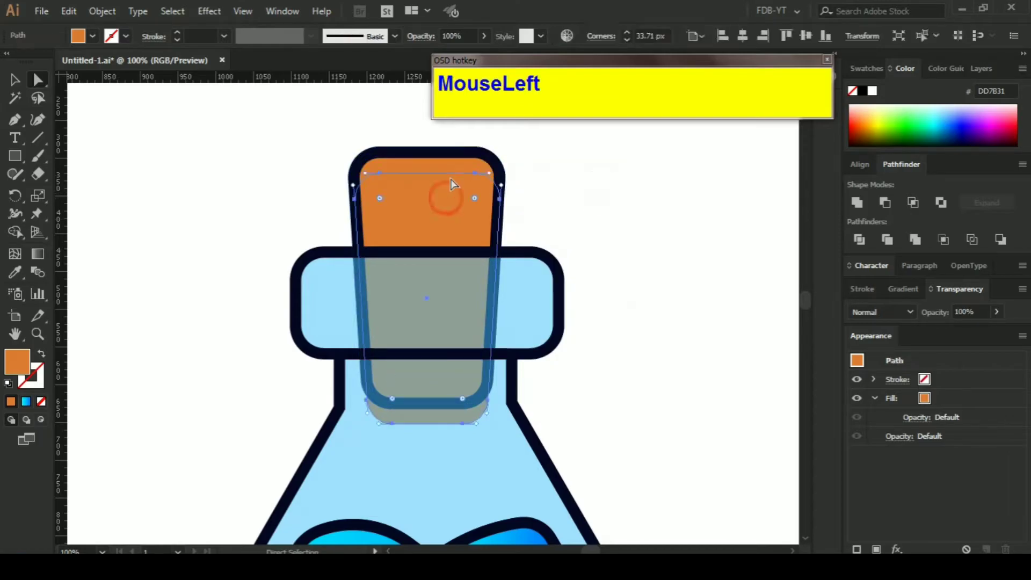
scroll(188, 243, down, 2)
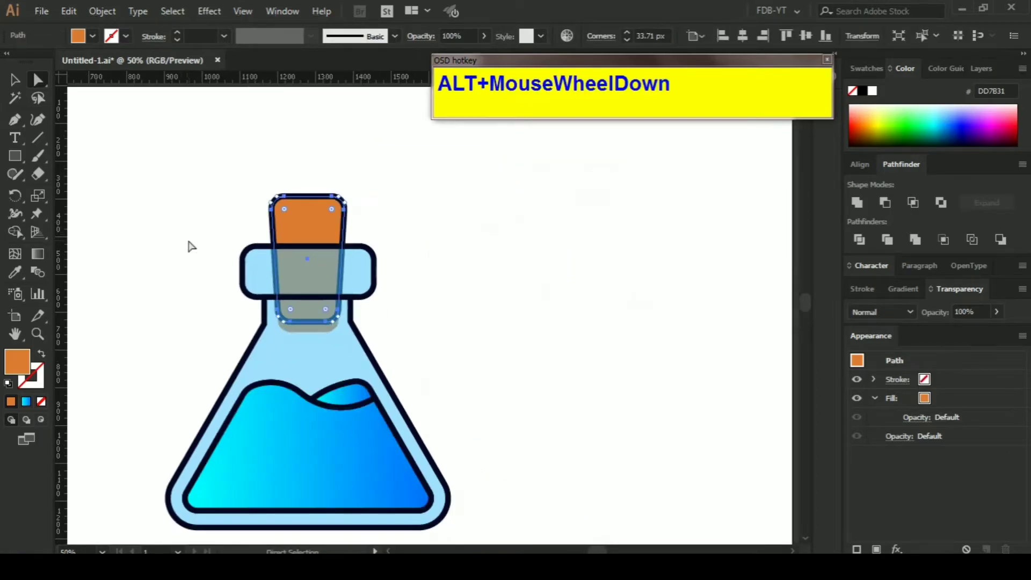
drag(185, 242, 400, 235)
scroll(370, 236, down, 1)
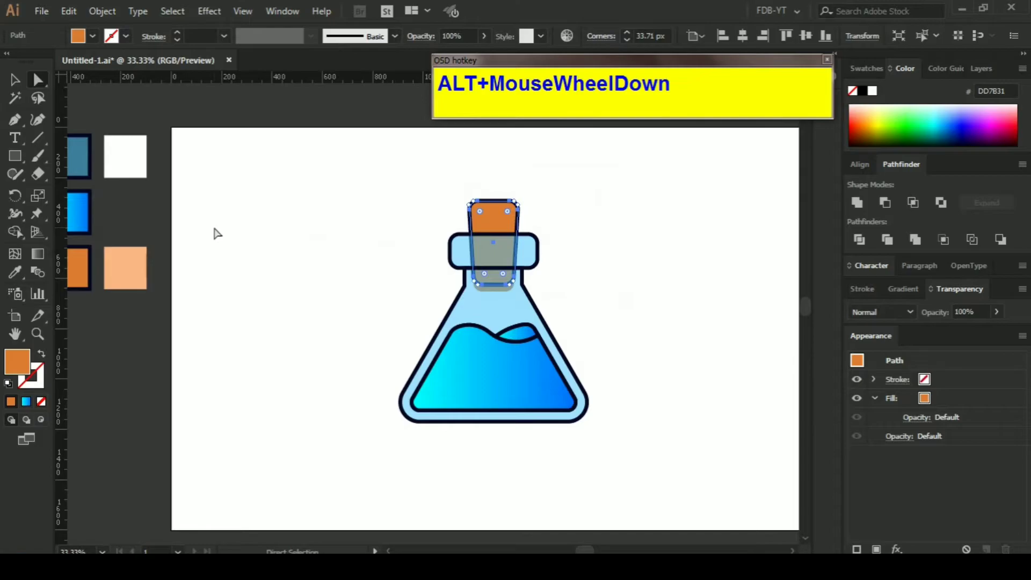
key(i)
click(117, 256)
ctrl+click(302, 226)
Select the overlapping stopper shapes and use Shape Builder to create a thin strip along the stopper's upper edge
scroll(527, 226, up, 1)
click(455, 216)
drag(373, 154, 580, 353)
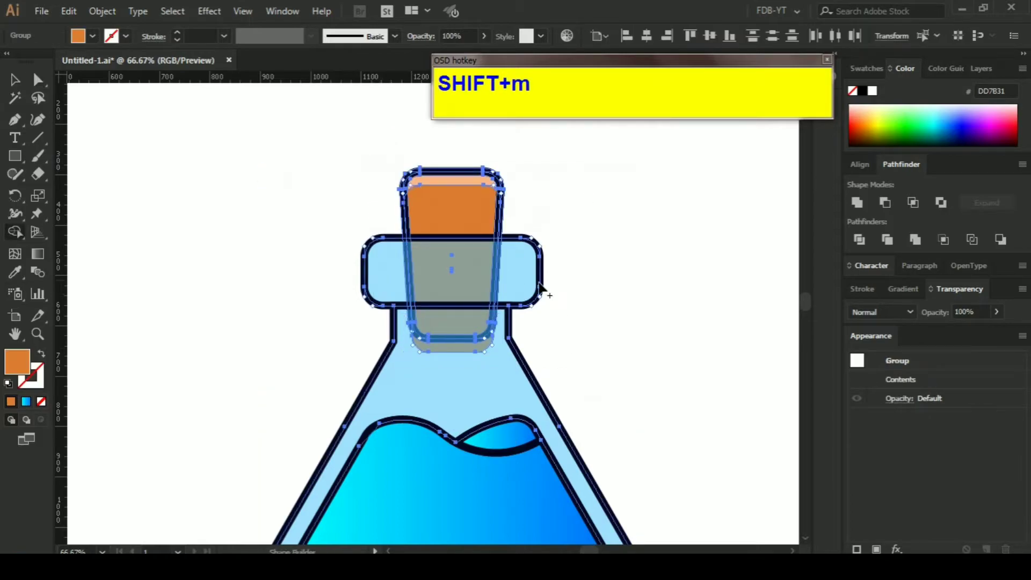
key(shift+m)
click(447, 176)
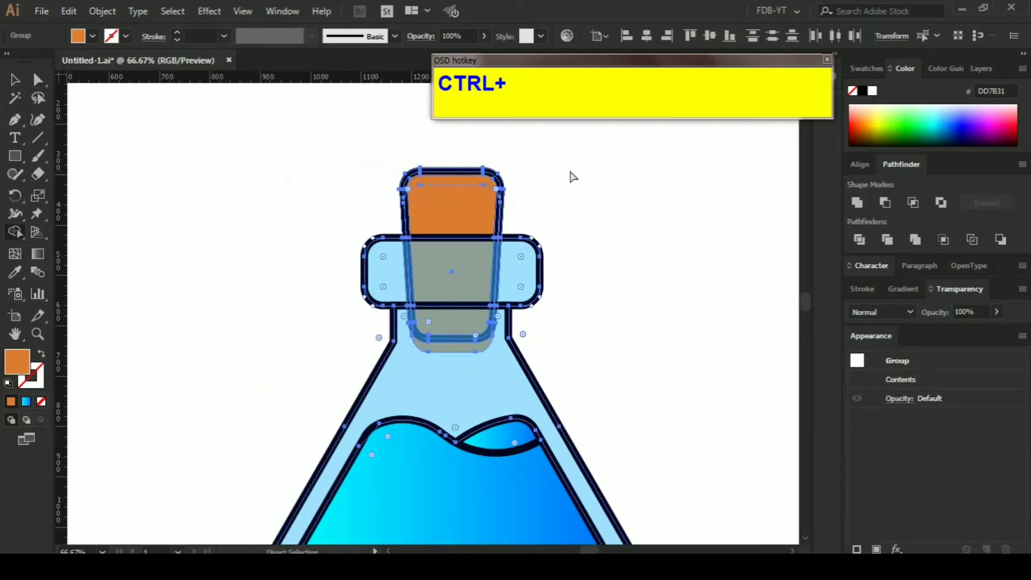
Select only the thin strip along the stopper's upper edge and cut it
ctrl+click(573, 176)
key(ctrl+a)
click(466, 185)
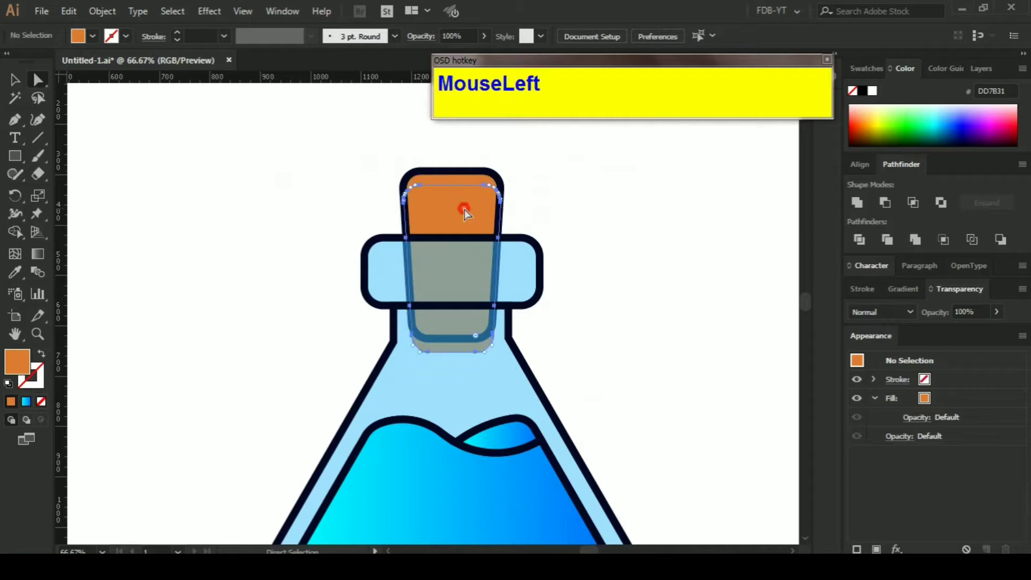
key(ctrl+x)
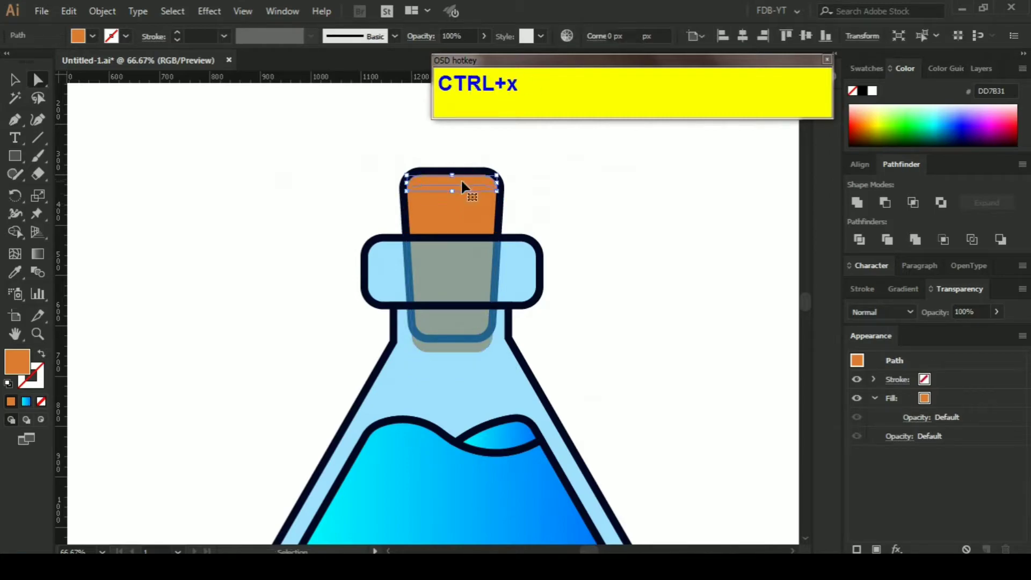
Undo the edits back to the single undivided stopper fill and paste the cut strip in place on top of all objects
key(ctrl+z)
key(ctrl+z)
key(ctrl+z)
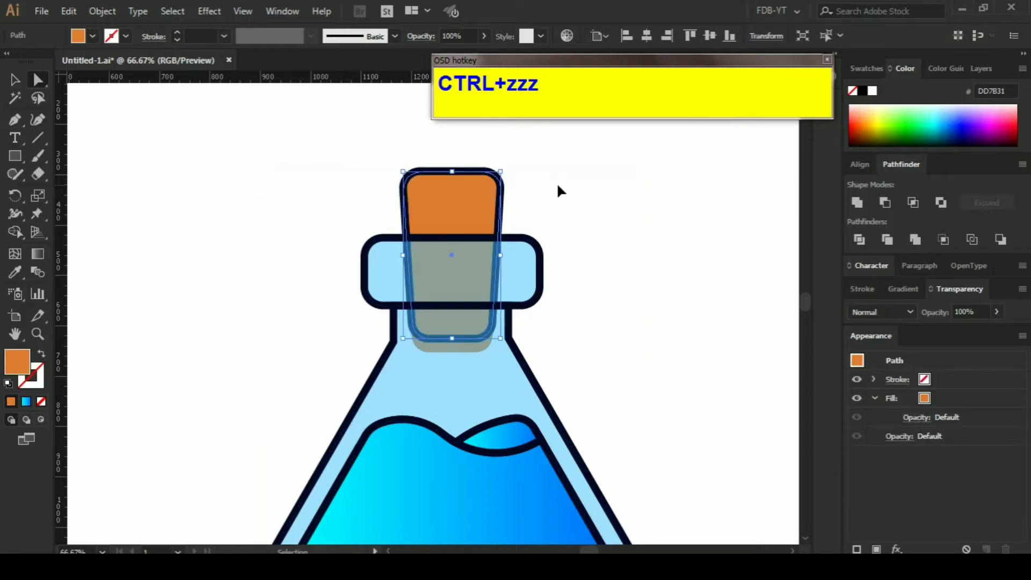
key(ctrl+z)
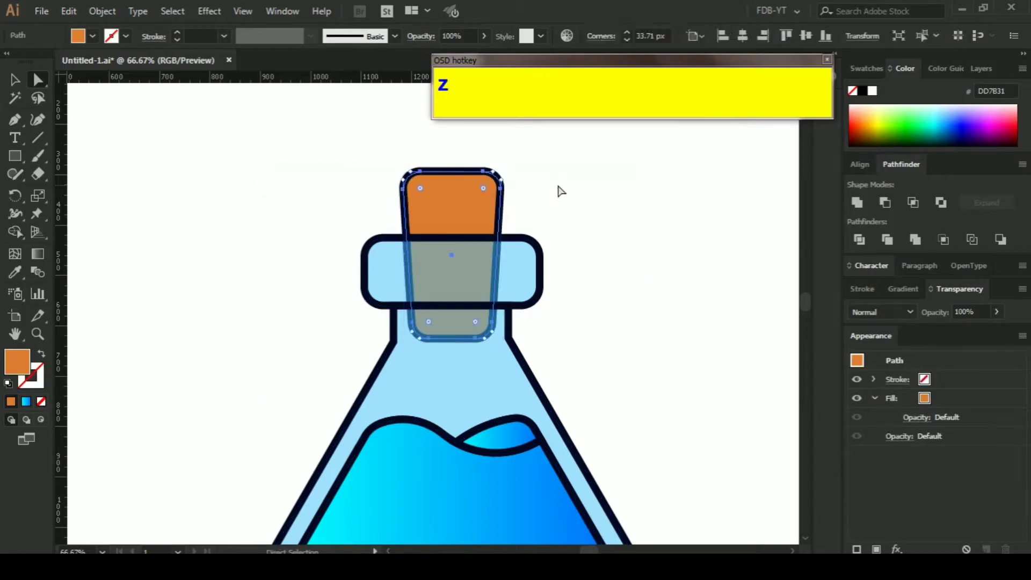
key(ctrl+f)
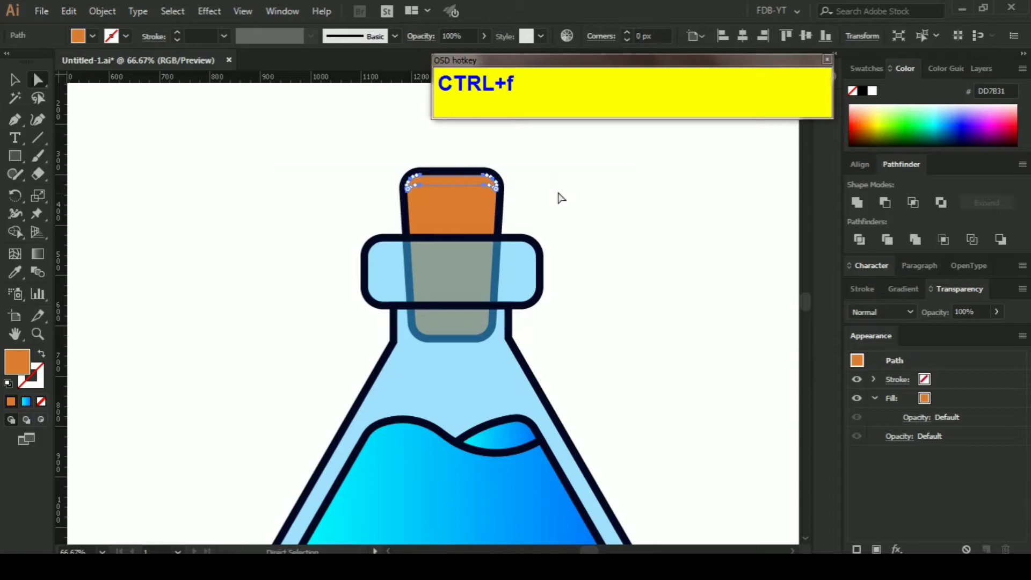
key(ctrl+shift+bracketright)
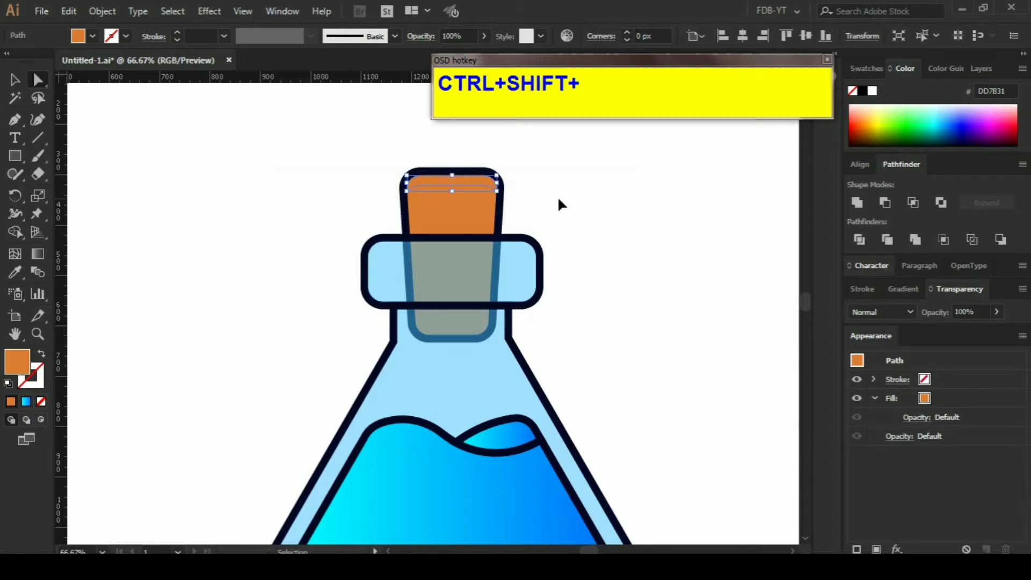
Recolour the strip along the stopper's upper edge with the light orange swatch (FCB686) as a highlight
scroll(557, 202, up, 2)
click(529, 193)
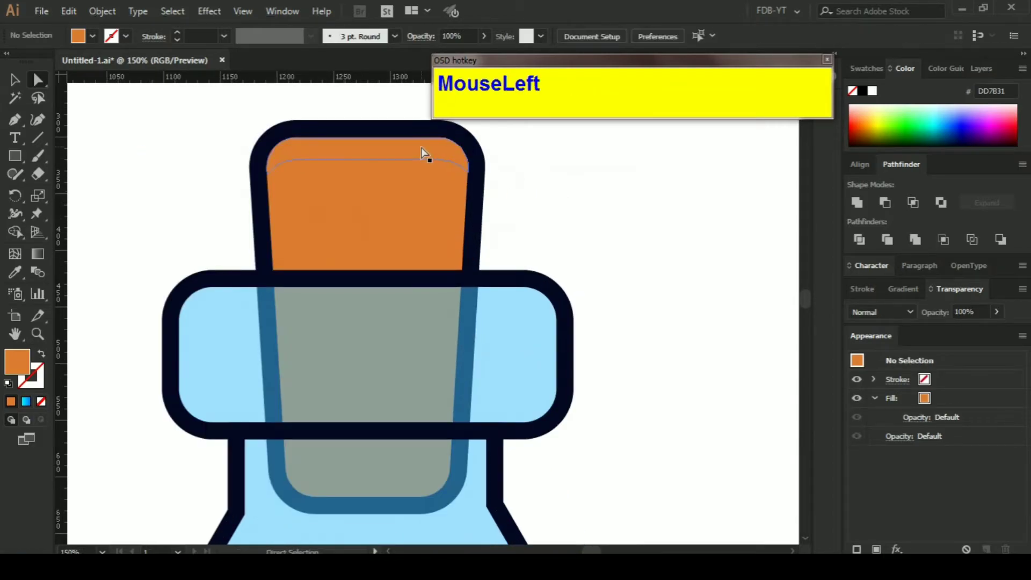
click(424, 156)
scroll(113, 301, down, 3)
drag(127, 305, 453, 291)
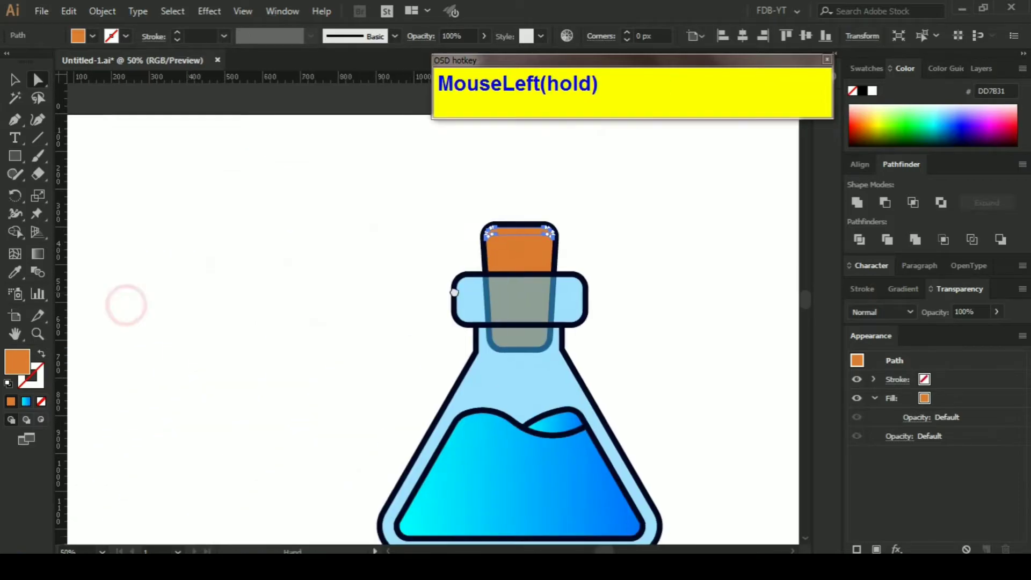
drag(268, 290, 359, 267)
scroll(413, 257, down, 1)
key(i)
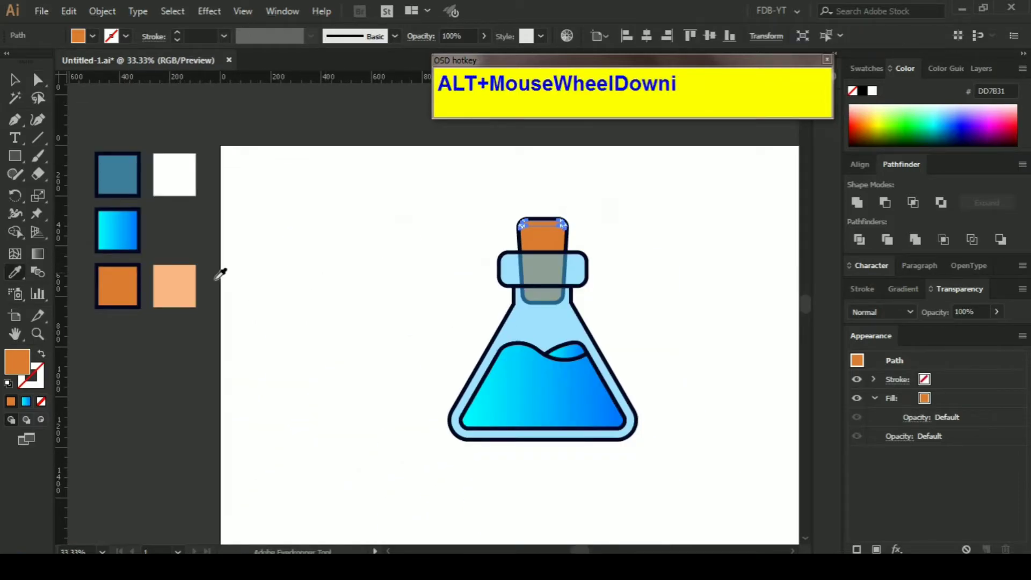
click(169, 285)
key(ctrl+shift+a)
scroll(393, 222, up, 1)
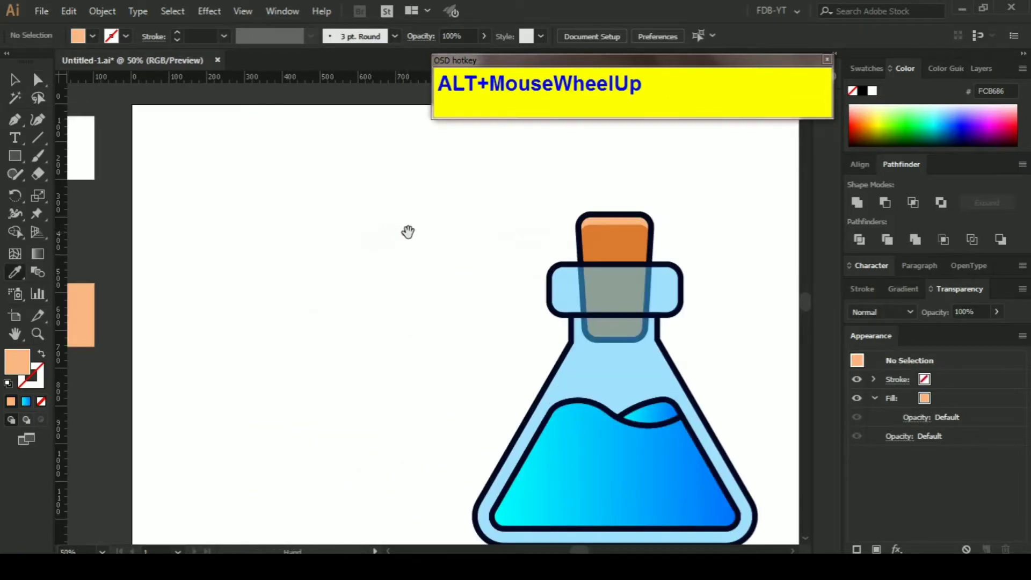
drag(405, 231, 267, 189)
key(a)
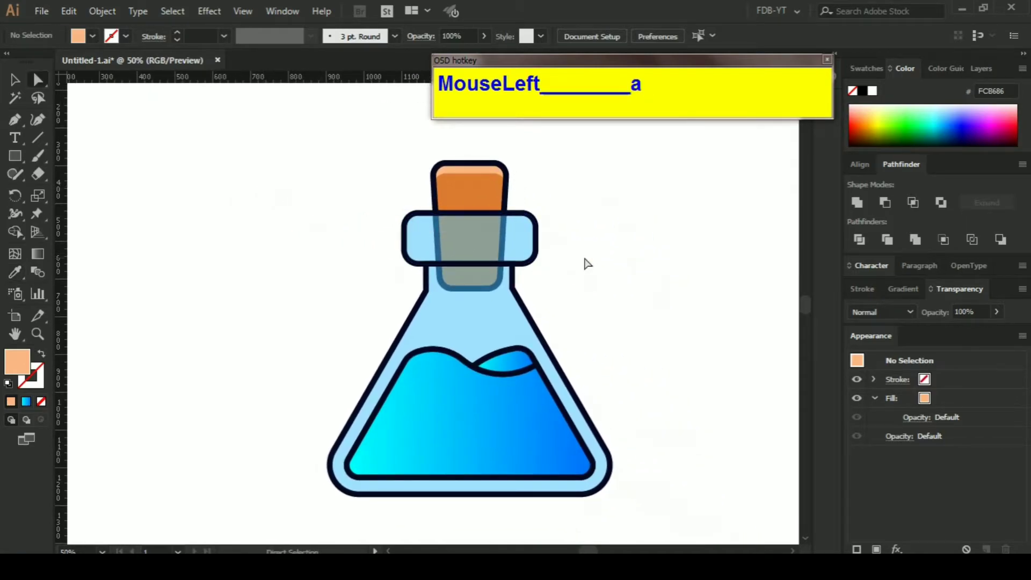
ctrl+click(587, 263)
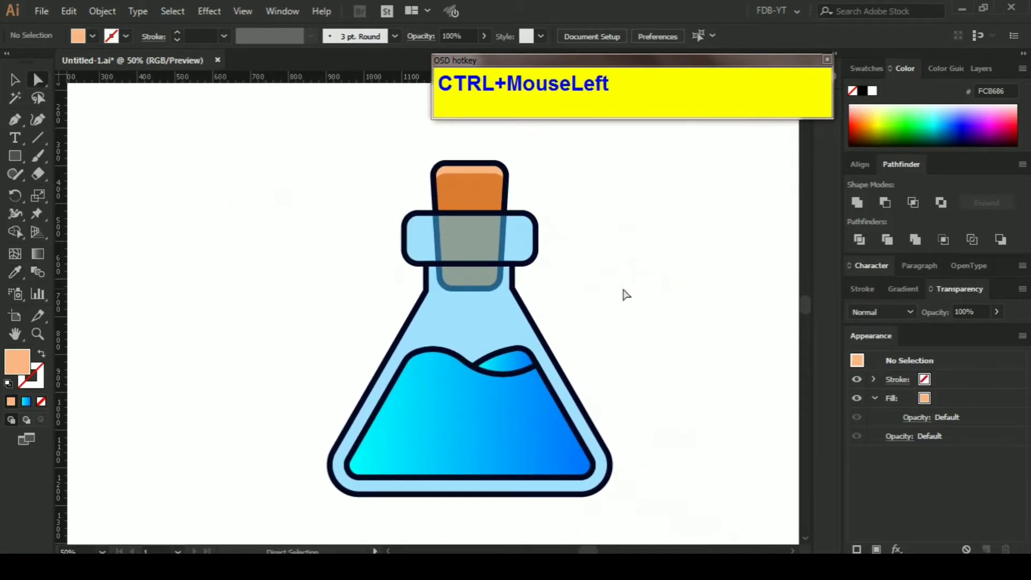
scroll(619, 289, down, 1)
scroll(620, 291, down, 1)
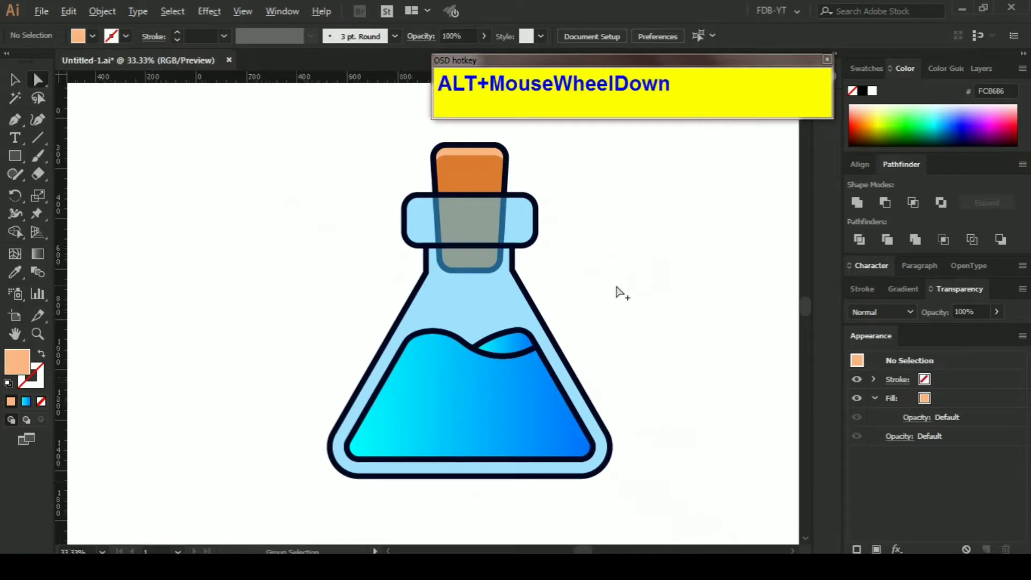
drag(619, 255, 571, 268)
click(608, 297)
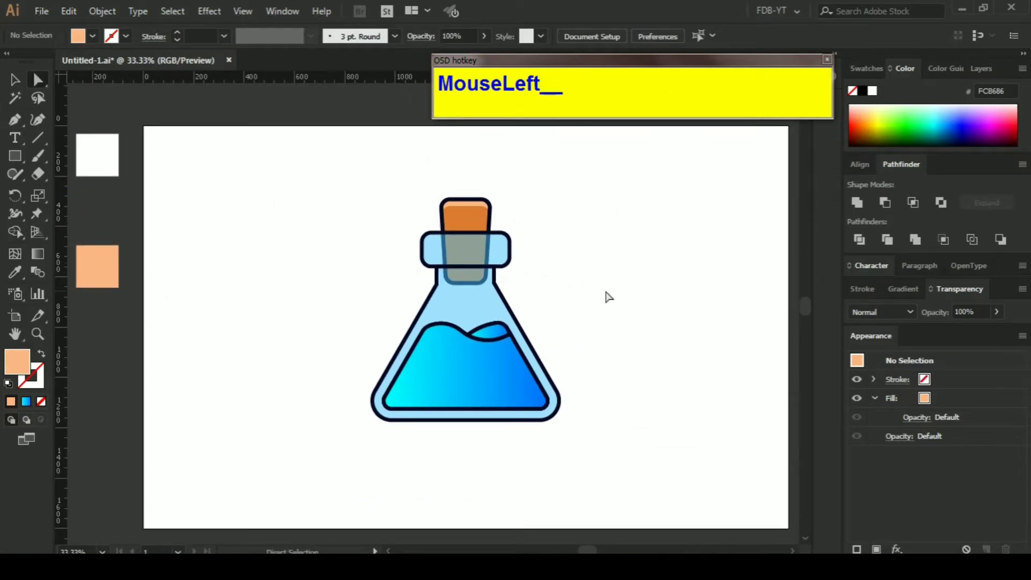
scroll(511, 253, up, 1)
click(489, 251)
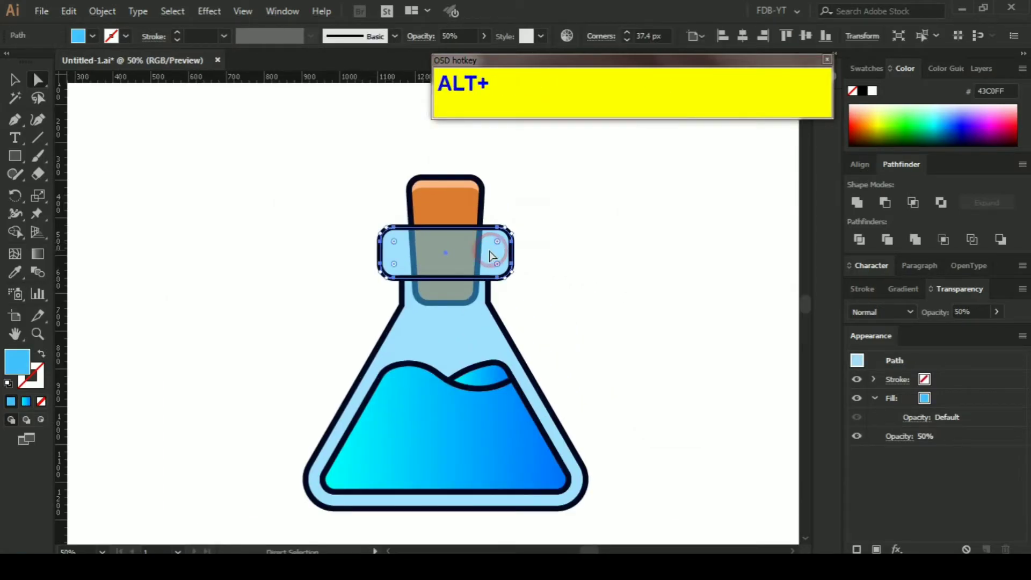
scroll(490, 253, up, 2)
drag(489, 257, 513, 275)
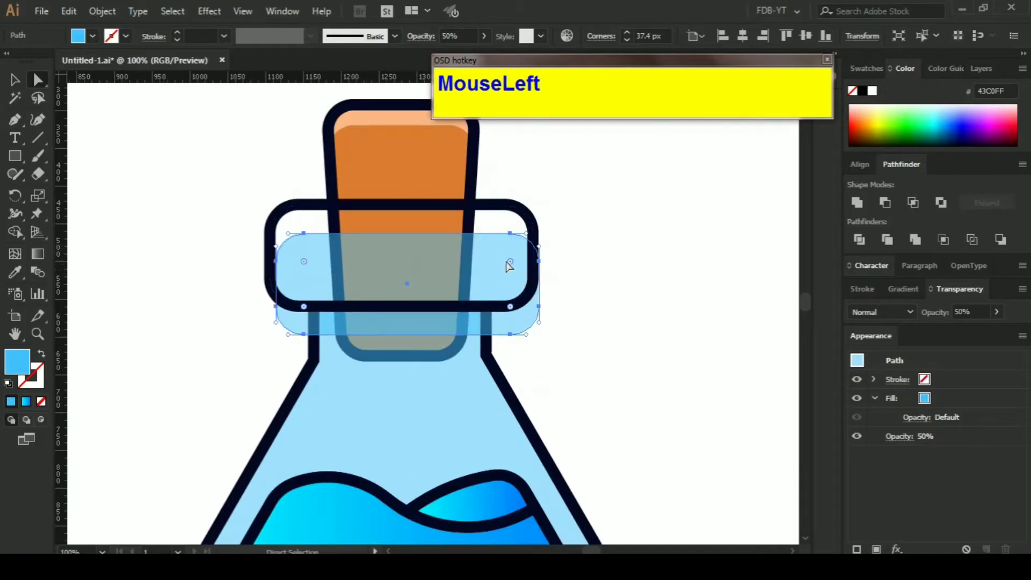
key(ctrl+z)
Copy the cap's translucent blue fill and paste it in front three times to make the cap more opaque
key(ctrl)
key(ctrl+f)
key(ctrl+f)
key(ctrl+f)
click(634, 276)
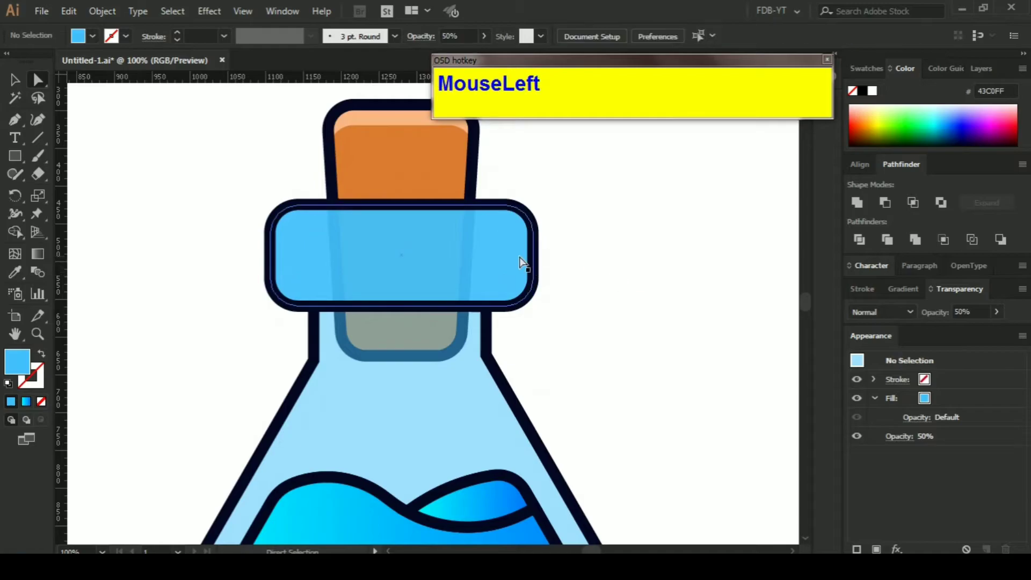
Select the whole flask and scale it up from its centre until it nearly fills the artboard's height
scroll(501, 250, down, 1)
drag(454, 250, 684, 249)
scroll(638, 253, down, 1)
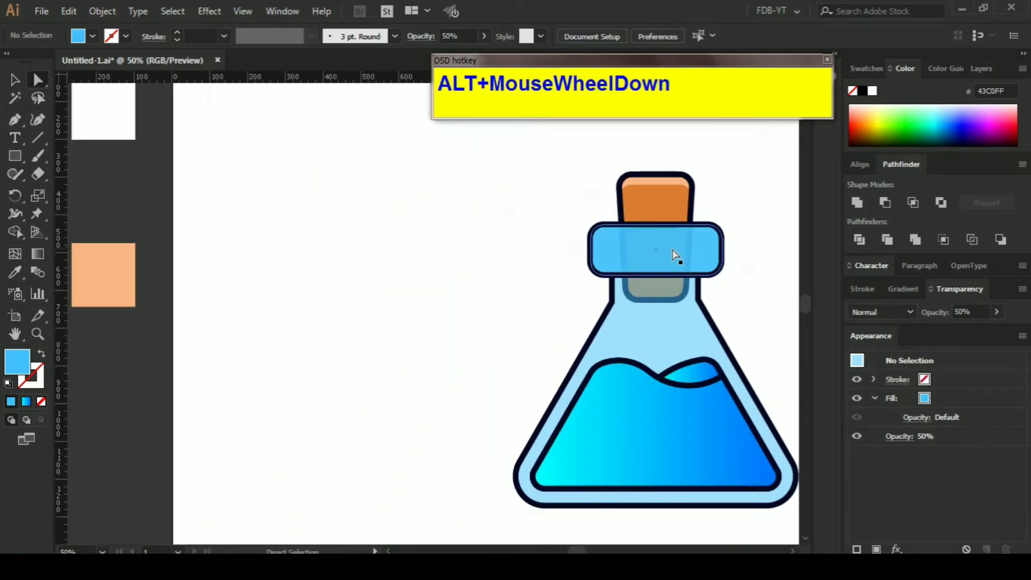
click(528, 241)
scroll(496, 249, down, 1)
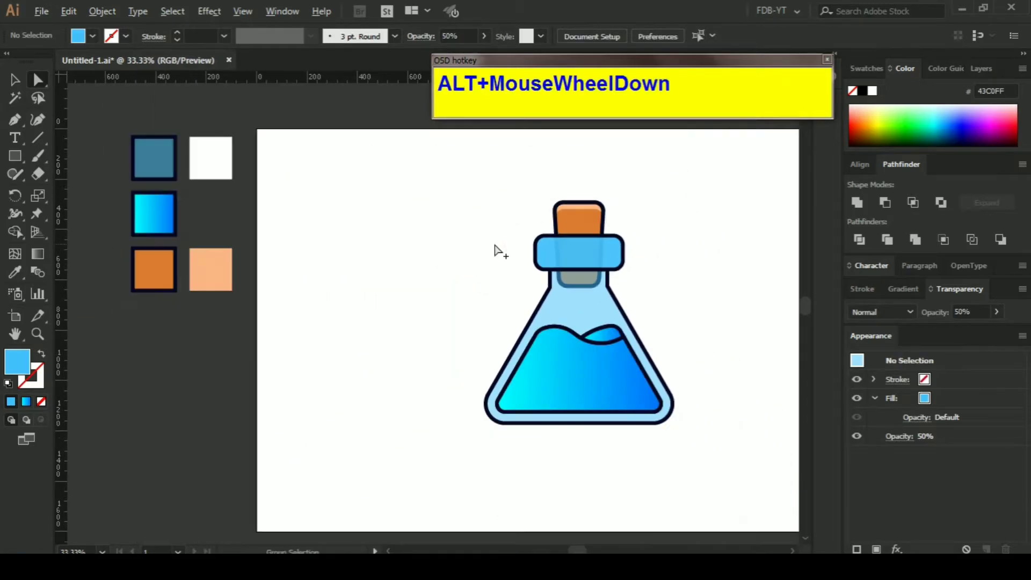
drag(466, 184, 711, 473)
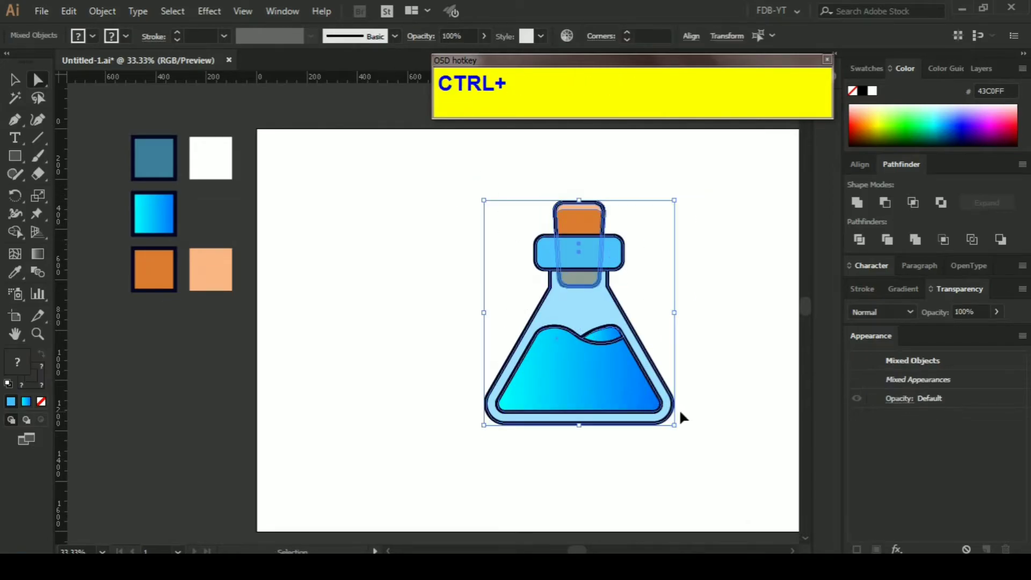
drag(677, 424, 755, 483)
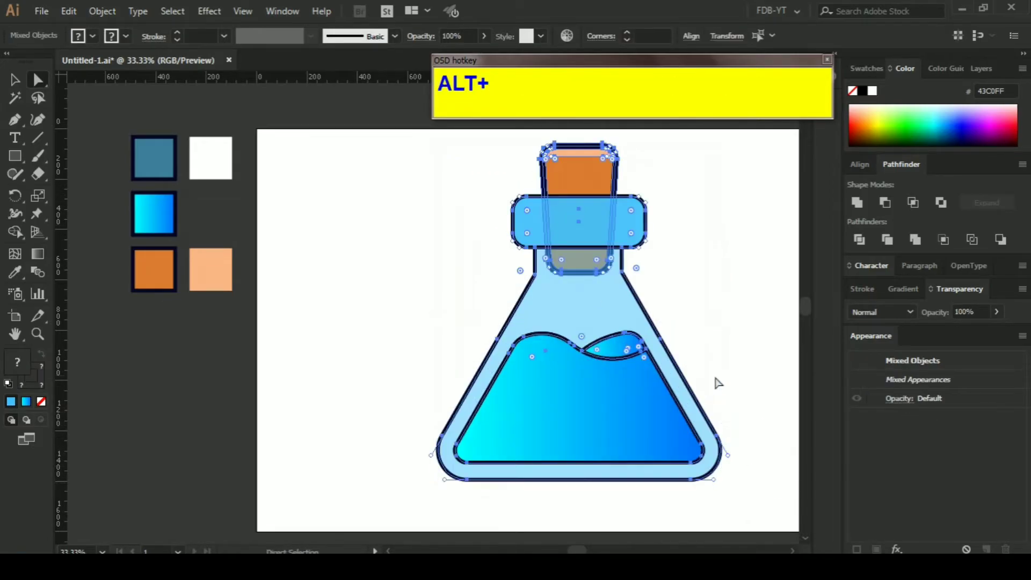
key(ctrl+0)
scroll(715, 359, down, 1)
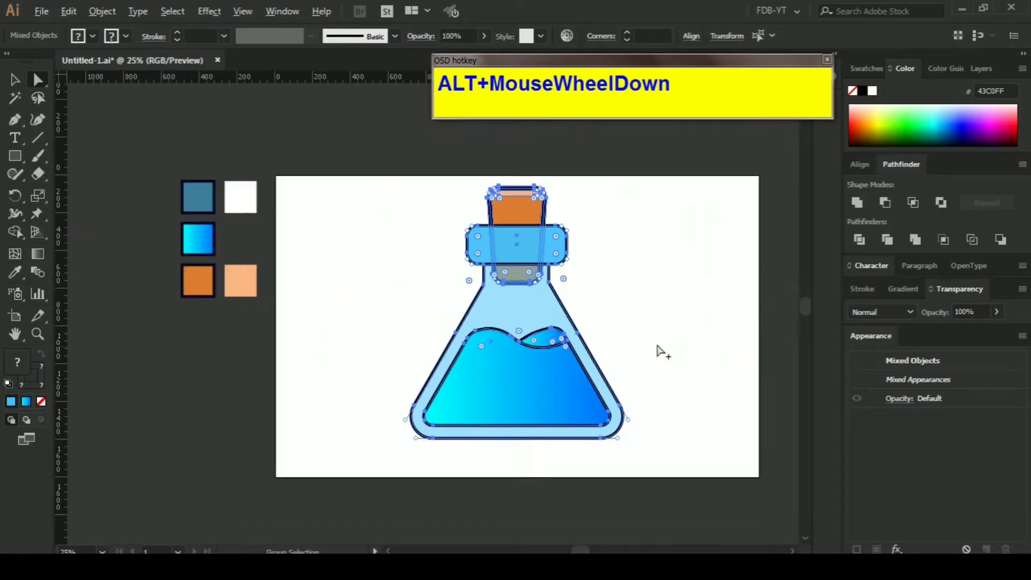
Duplicate the cap's blue fill slightly lower and subtract it from the original with Minus Front, keeping a thin strip along the cap's upper edge
ctrl+click(637, 326)
click(539, 247)
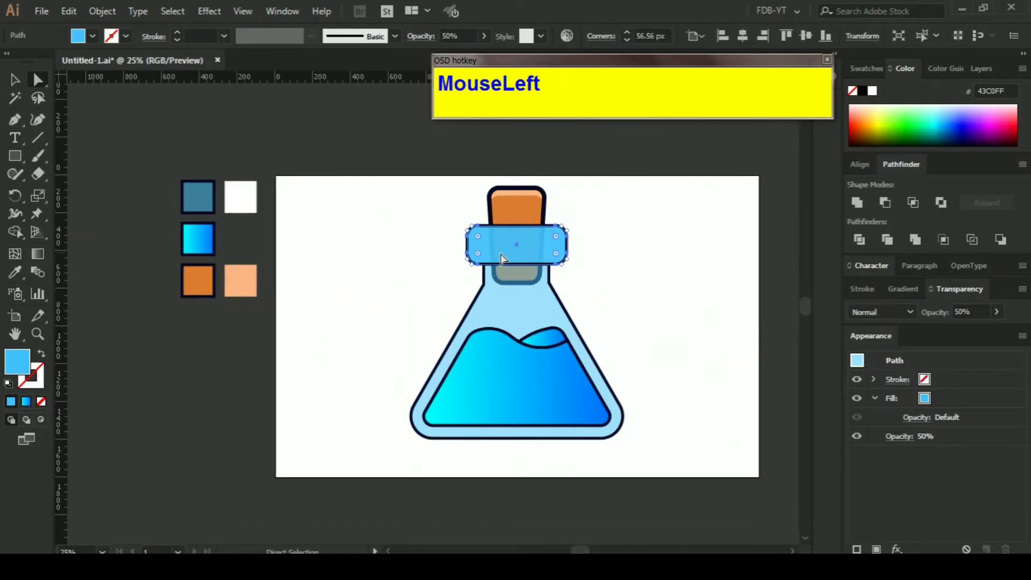
drag(539, 242, 540, 245)
shift+click(541, 232)
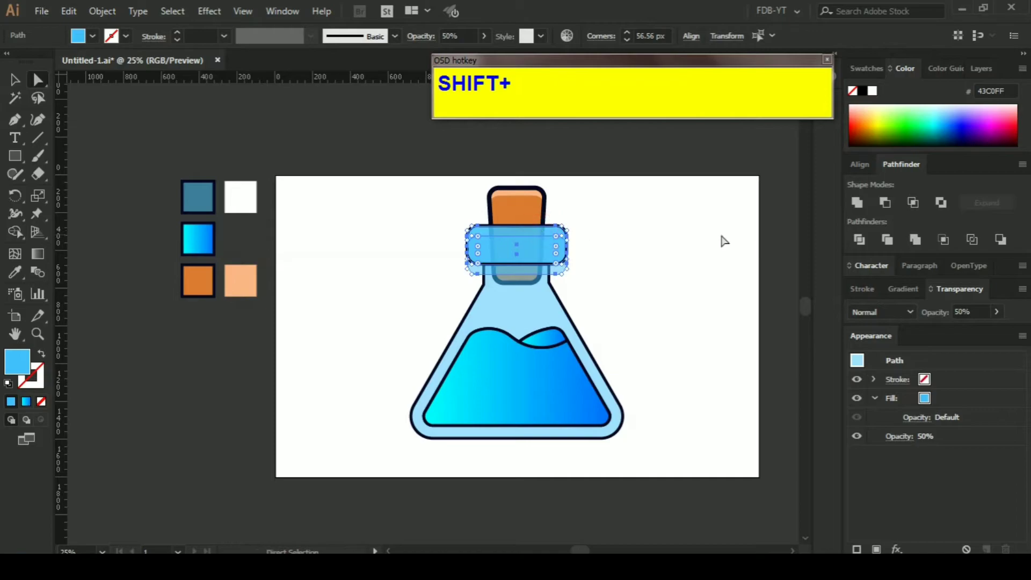
click(884, 204)
click(696, 222)
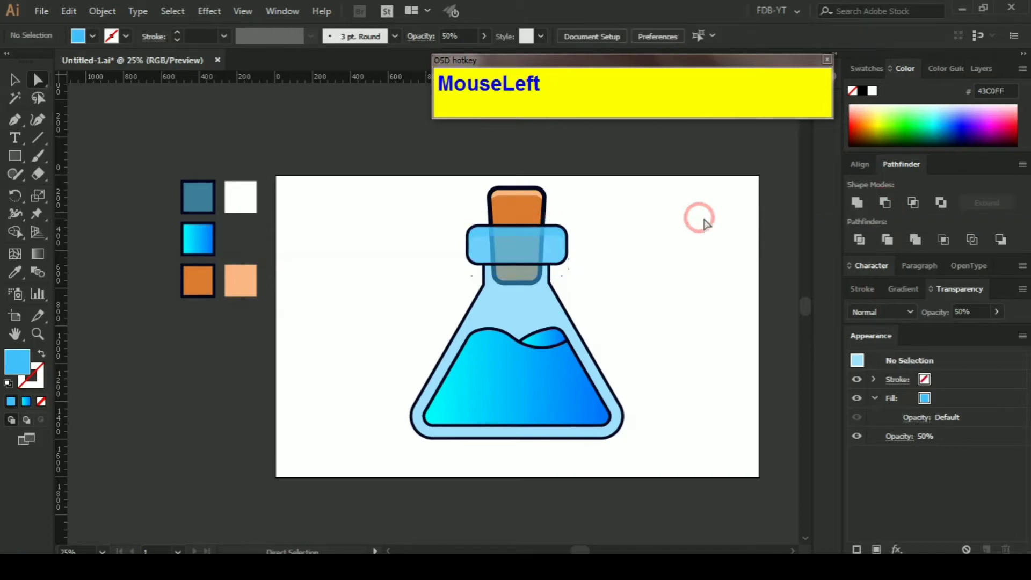
Recolour the strip along the cap's upper edge with the white swatch (FFFFFF)
click(537, 233)
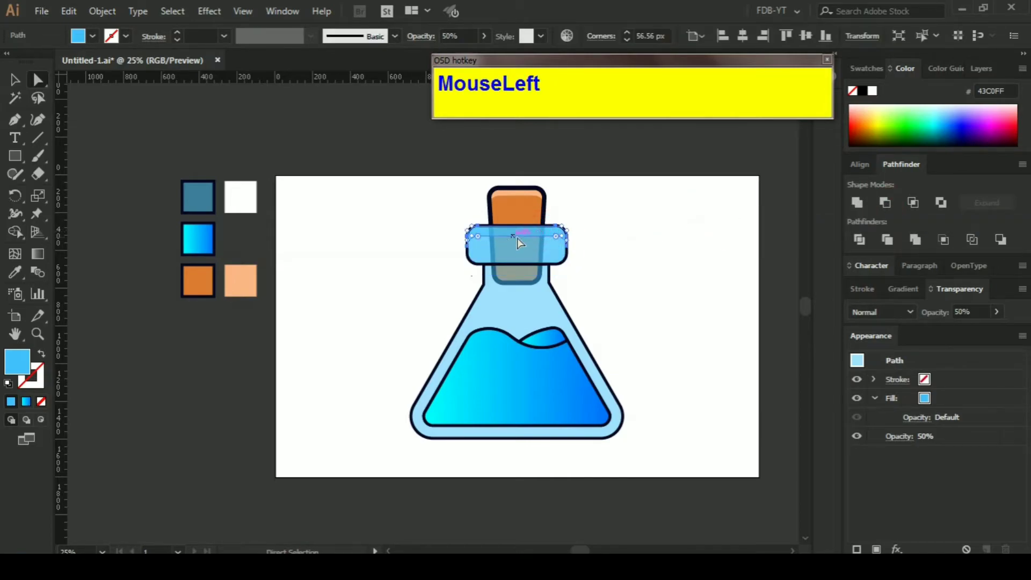
key(i)
click(241, 198)
ctrl+click(352, 214)
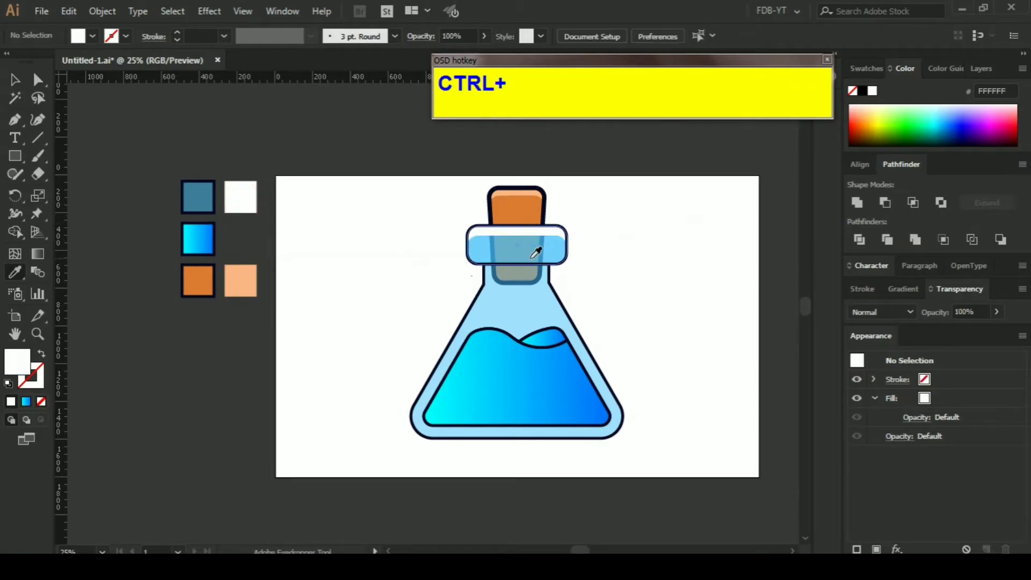
Set the fill opacity of the cap's white highlight strip to 50%
key(a)
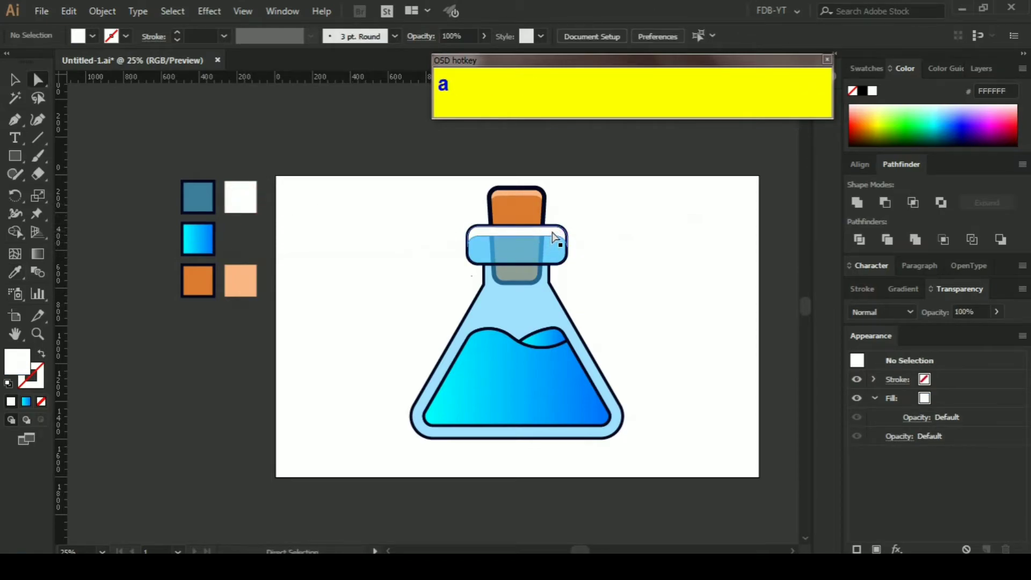
drag(555, 236, 555, 234)
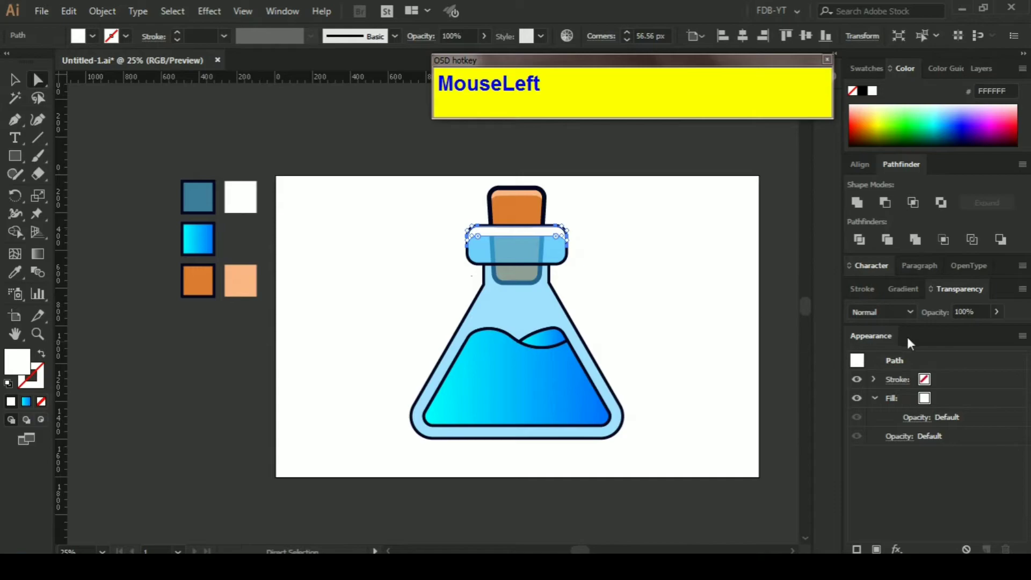
click(925, 400)
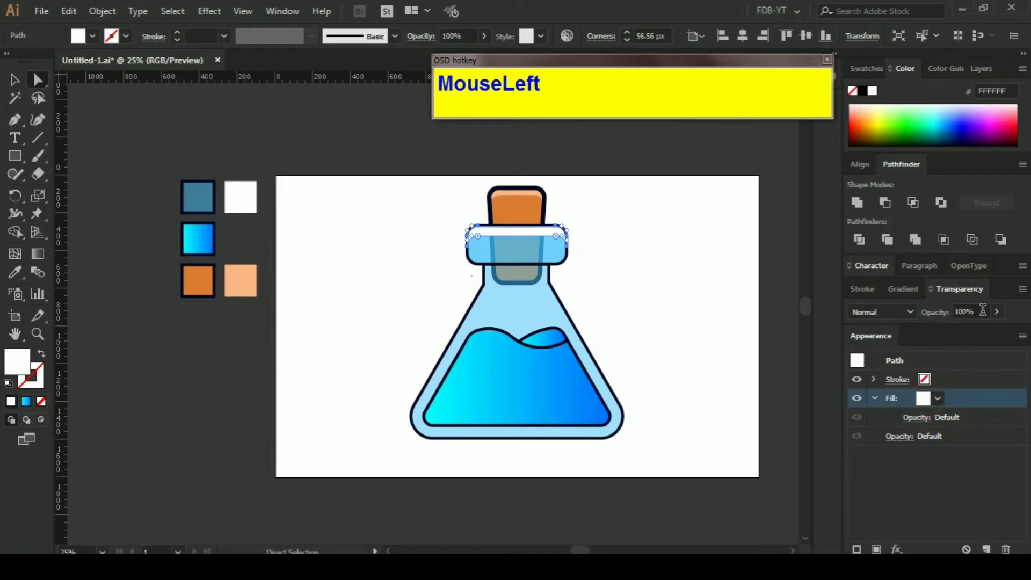
drag(991, 329, 968, 328)
scroll(967, 331, down, 1)
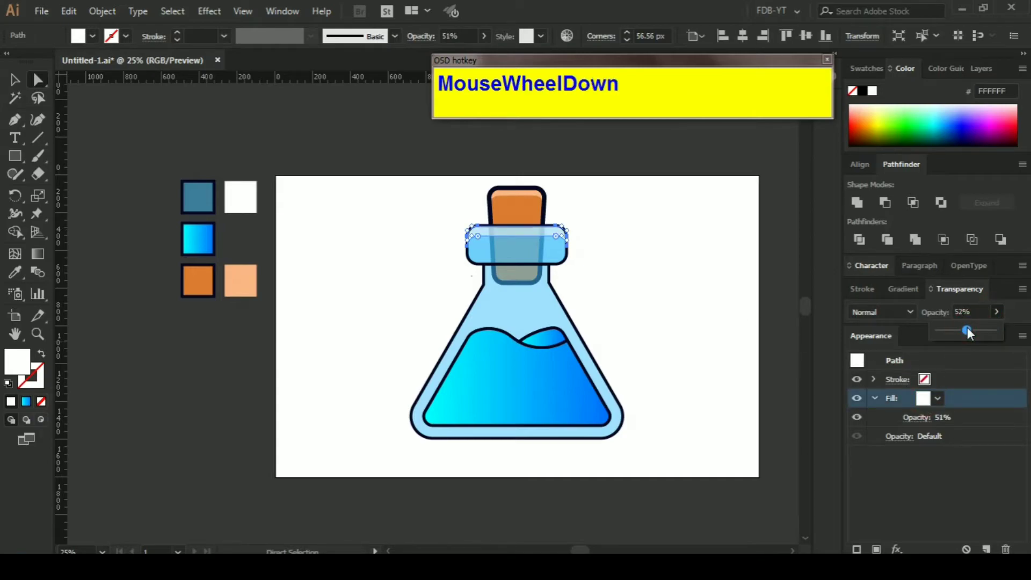
scroll(967, 330, up, 1)
click(726, 276)
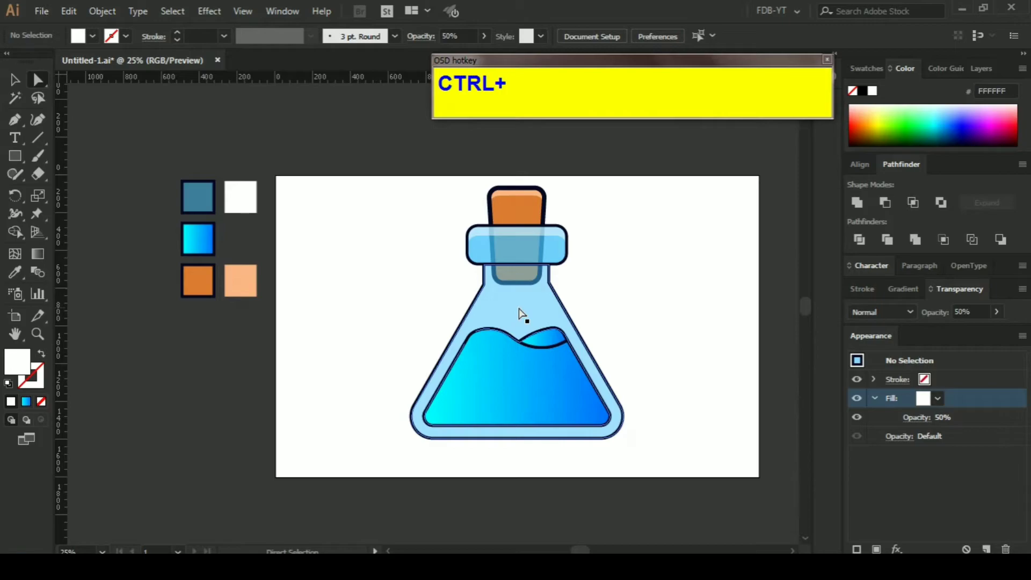
Draw a closed white triangular reflection with the Pen tool on the flask body's left side, from below the neck down into the liquid
scroll(550, 313, down, 2)
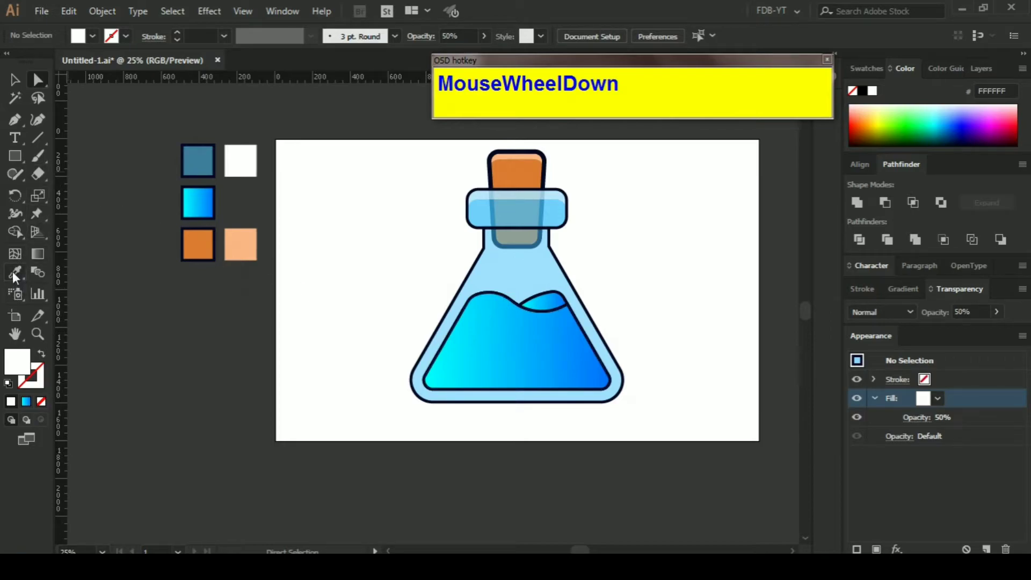
key(p)
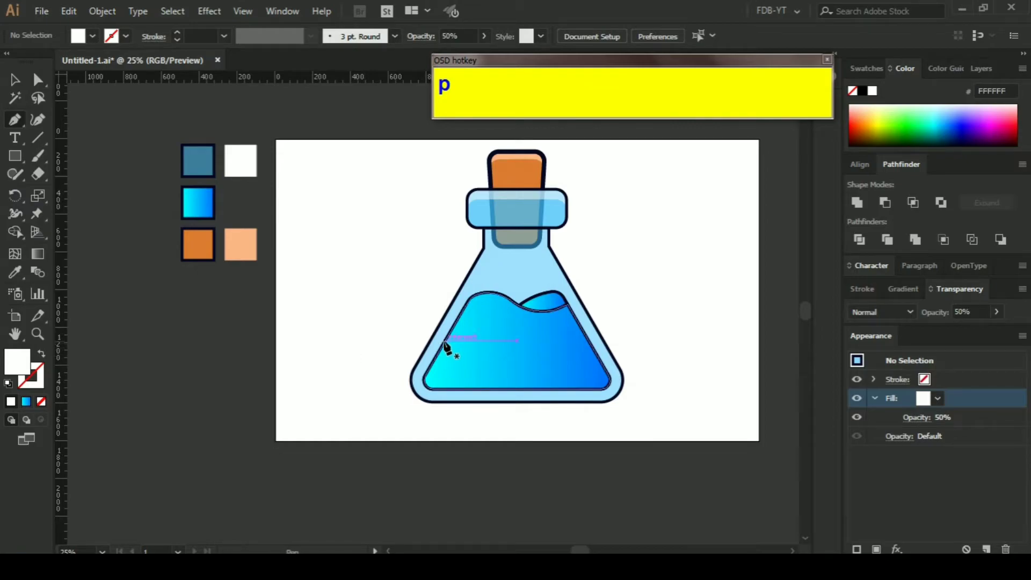
click(444, 343)
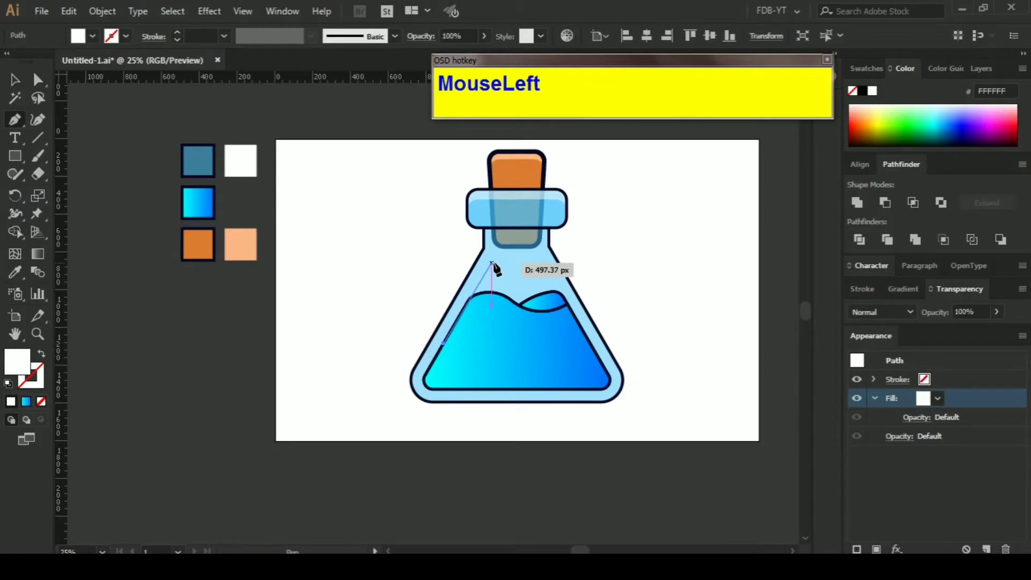
drag(492, 264, 488, 348)
click(487, 343)
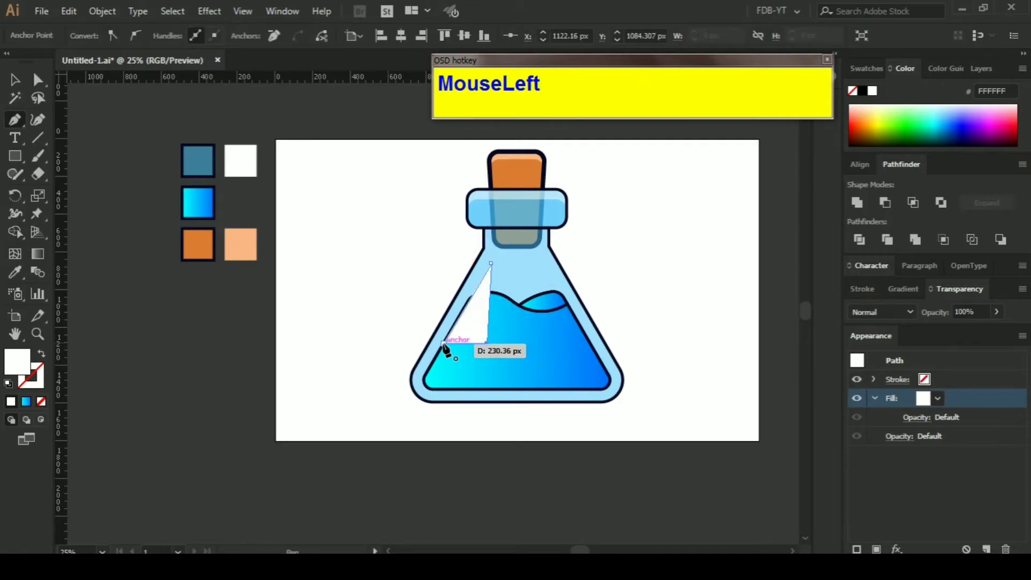
click(443, 347)
ctrl+click(674, 290)
Round the corners of the white reflection shape and scale it up slightly
key(a)
click(467, 322)
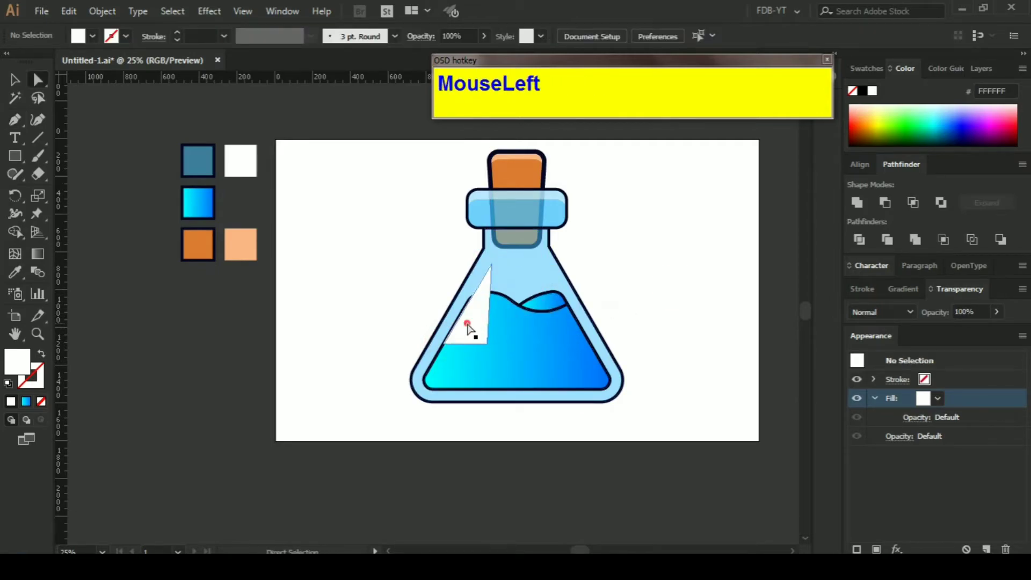
drag(445, 340, 524, 356)
alt+scroll(454, 340, up, 1)
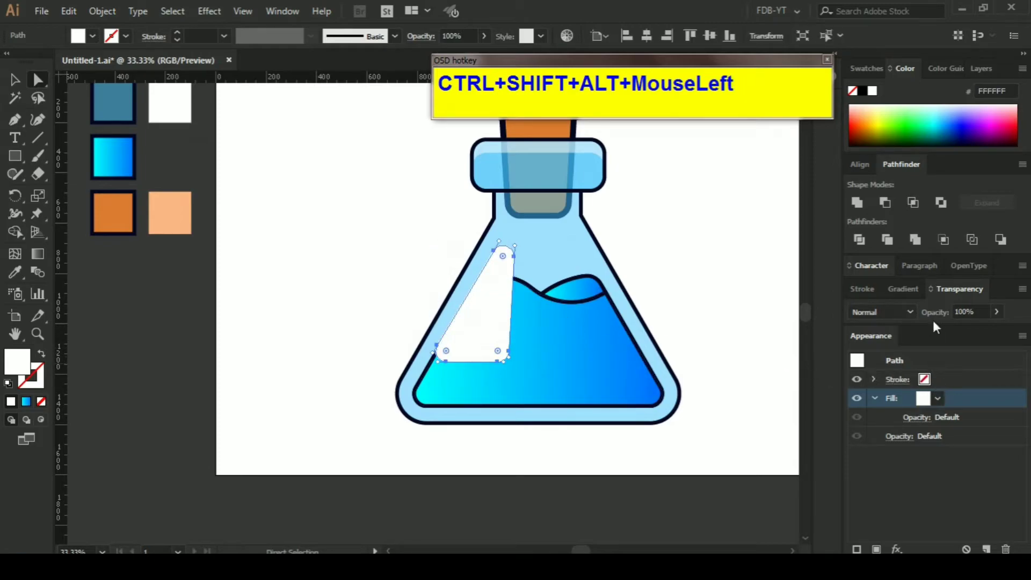
Match the reflection shape to the cap highlight's 50% white fill with the Eyedropper
scroll(753, 338, up, 1)
key(i)
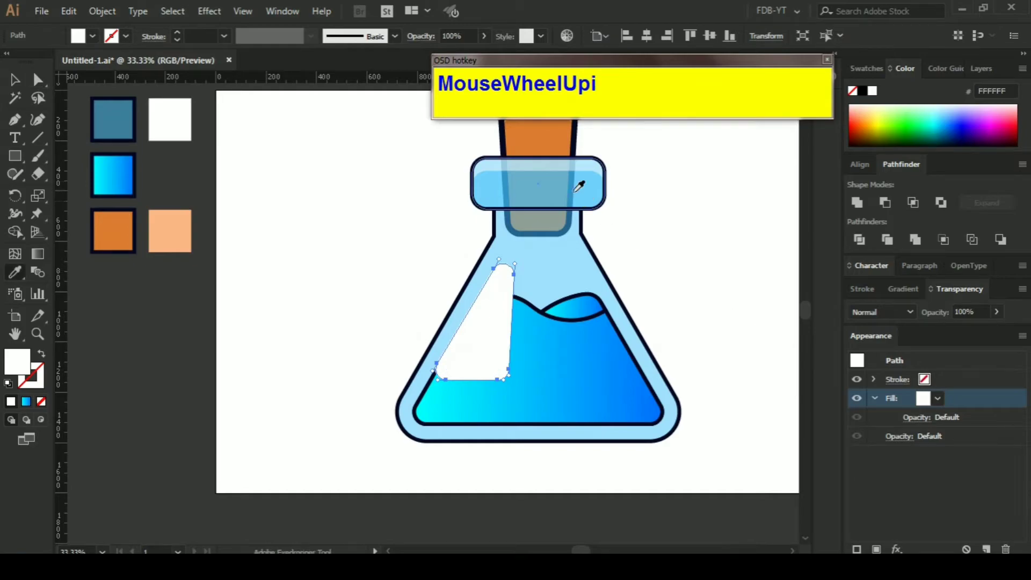
click(573, 167)
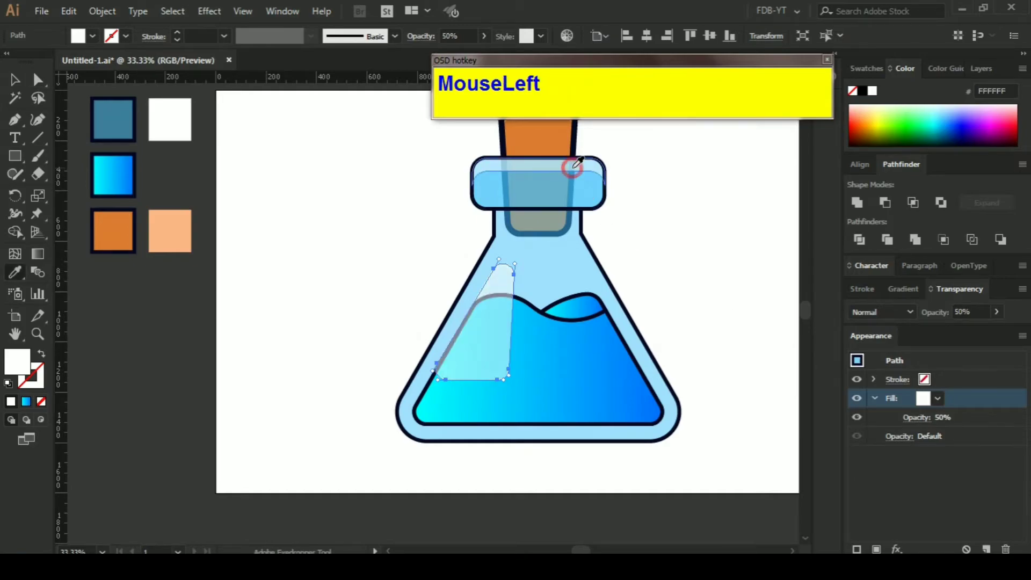
ctrl+click(686, 223)
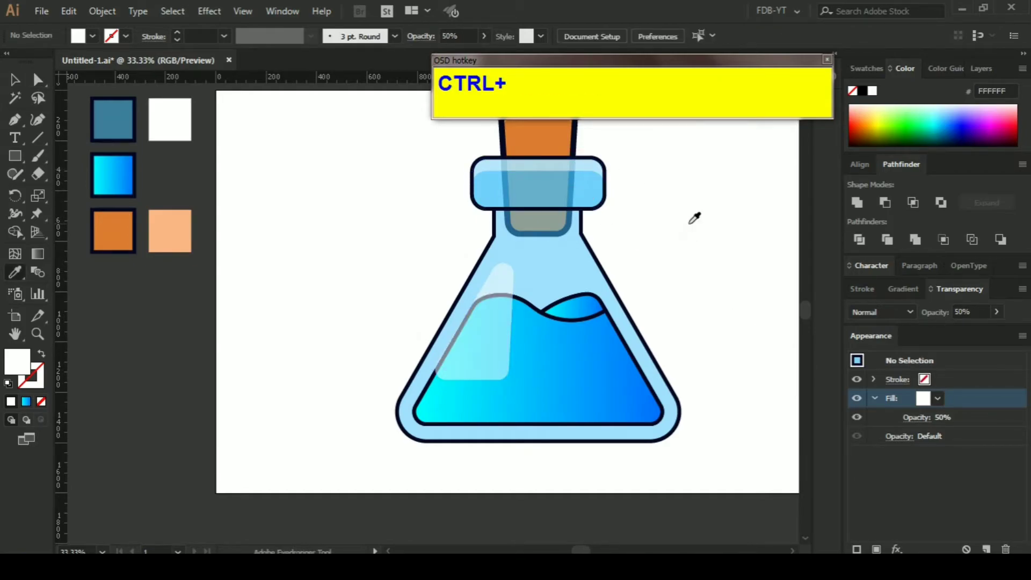
Scale the translucent reflection up a little more from its centre and nudge it slightly to the right
key(a)
click(512, 368)
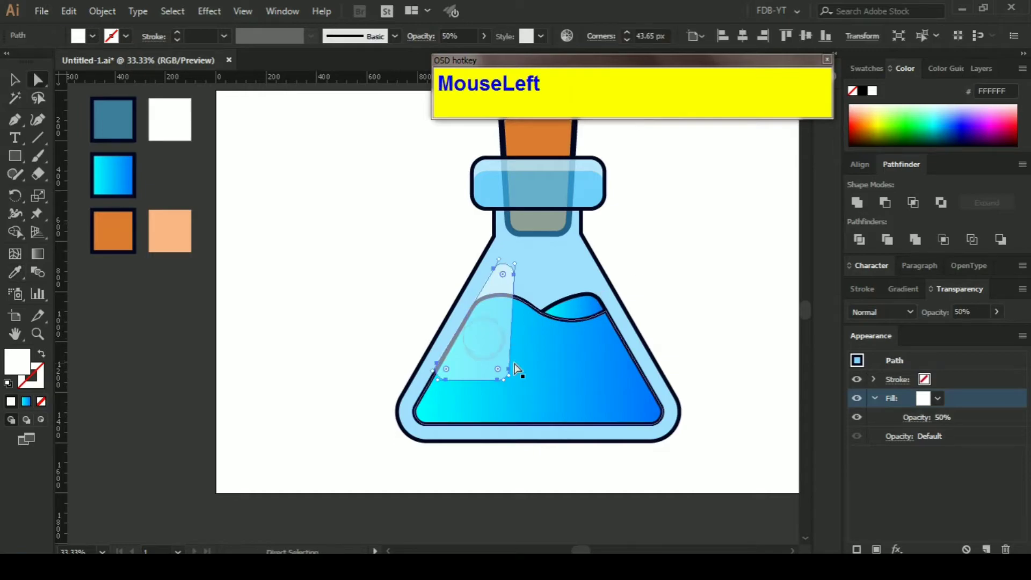
drag(516, 376, 532, 392)
key(Right)
key(Right)
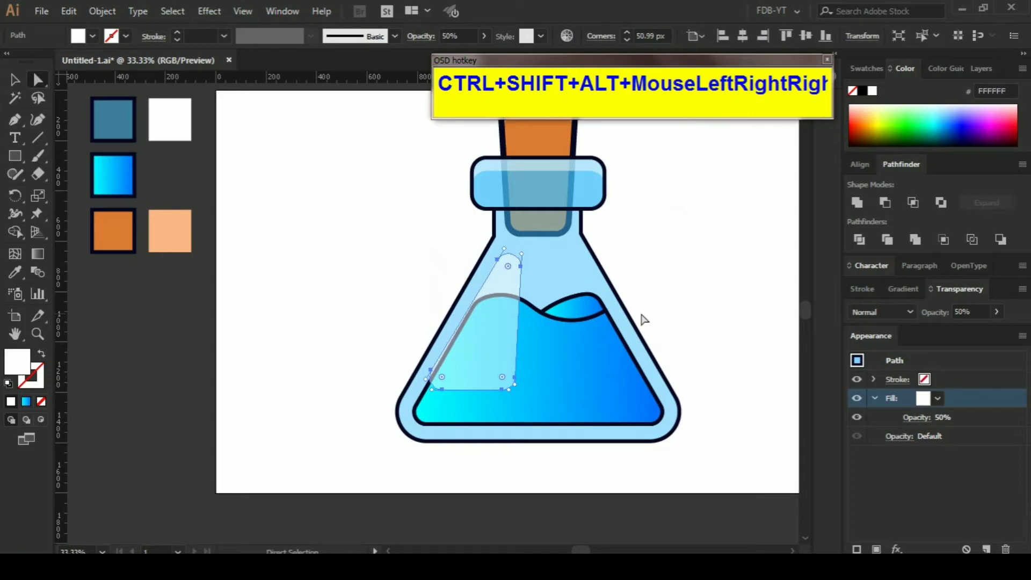
click(662, 295)
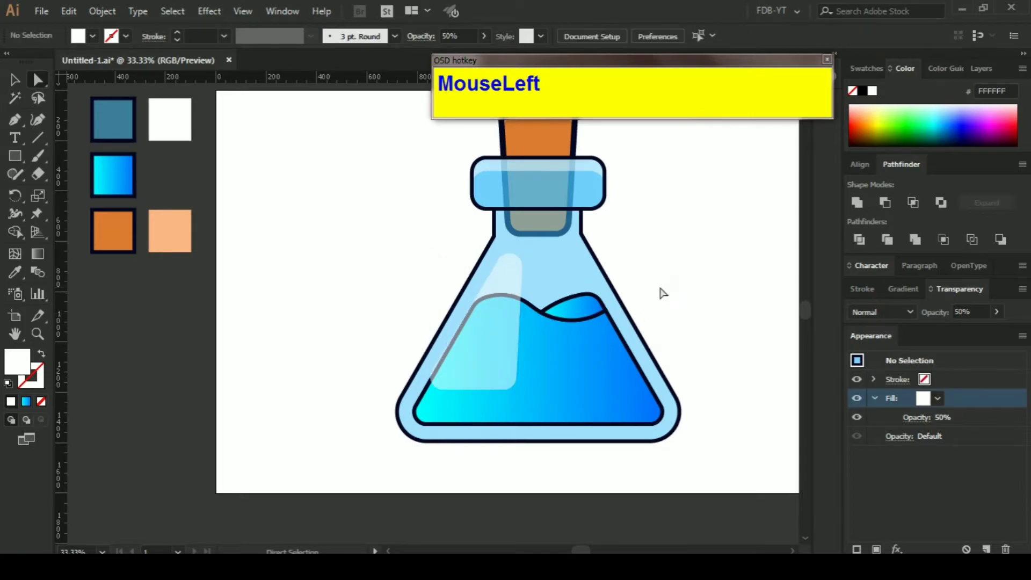
Draw a small circle in the artboard's empty upper-left area and apply the blue gradient swatch's fill and 15 pt outline to it
scroll(661, 294, up, 1)
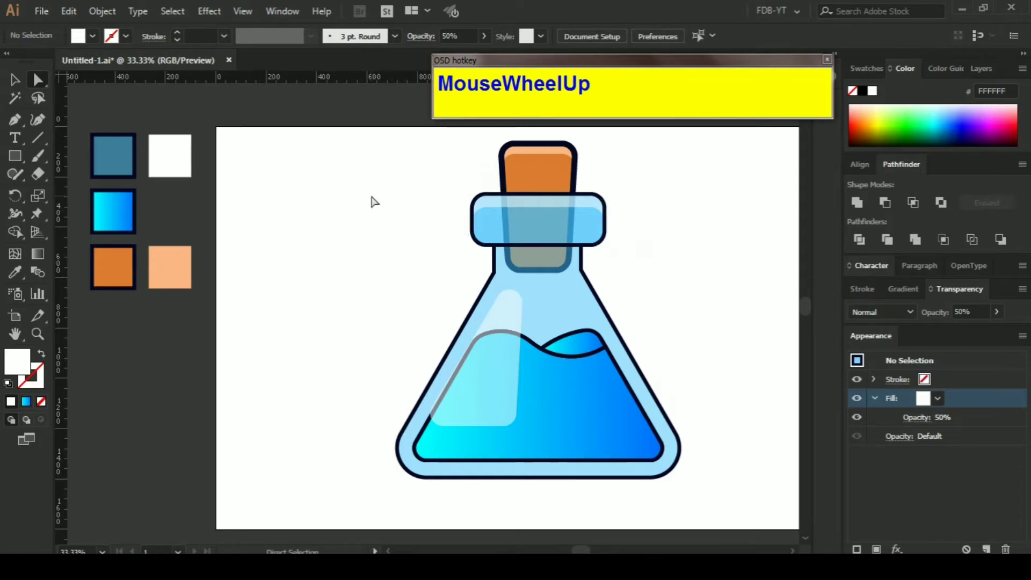
key(l)
drag(304, 159, 337, 189)
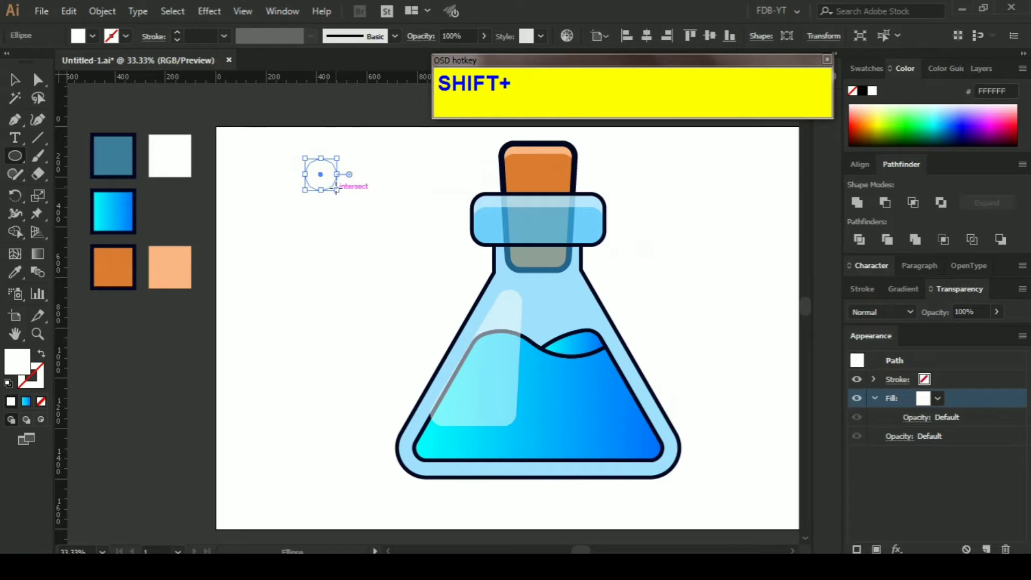
key(i)
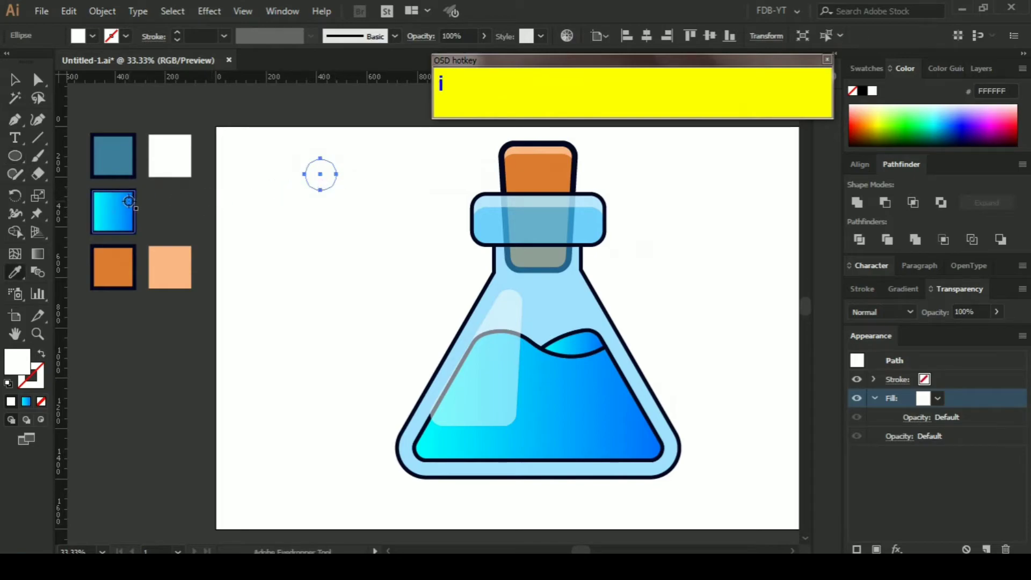
click(134, 204)
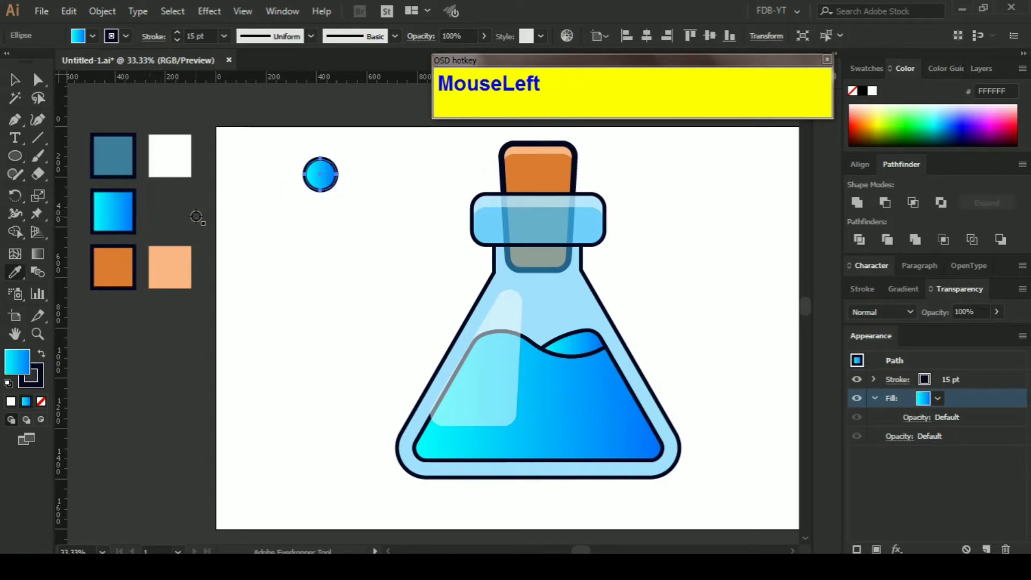
ctrl+click(196, 216)
key(a)
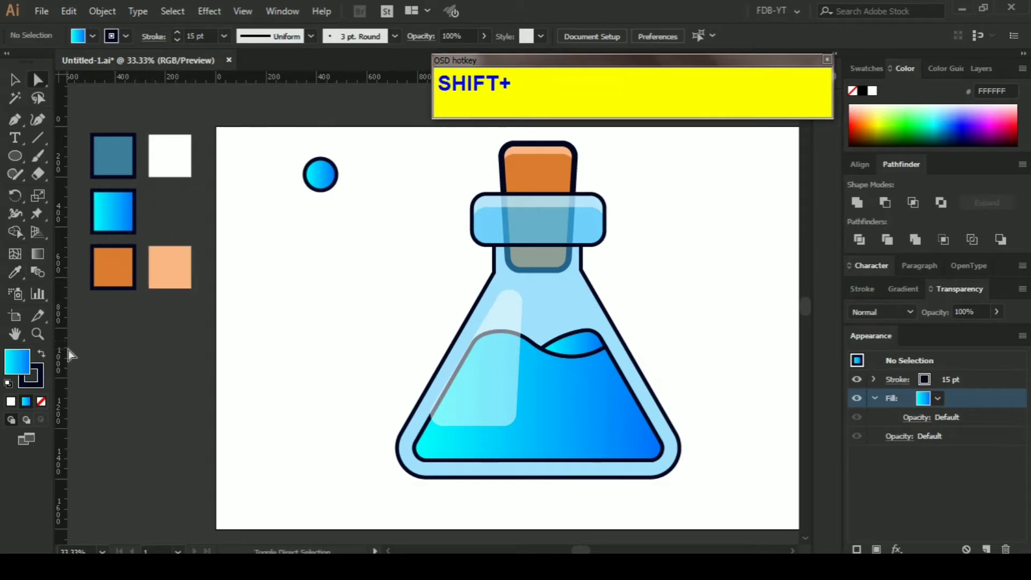
Swap the circle's fill and stroke, then remove the stroke so only the dark navy fill (050623) is kept
key(shift+x)
click(42, 402)
click(316, 167)
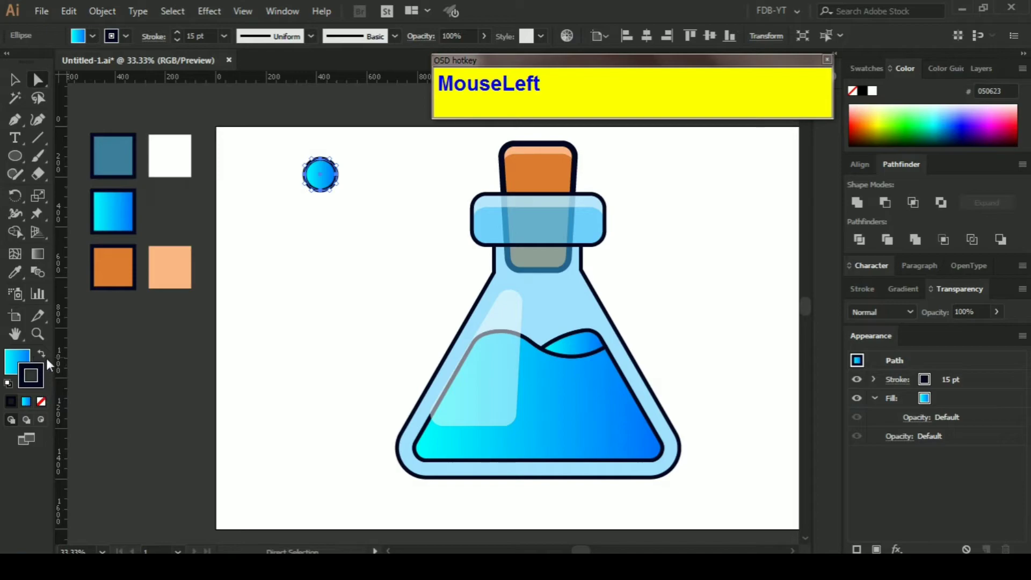
click(41, 353)
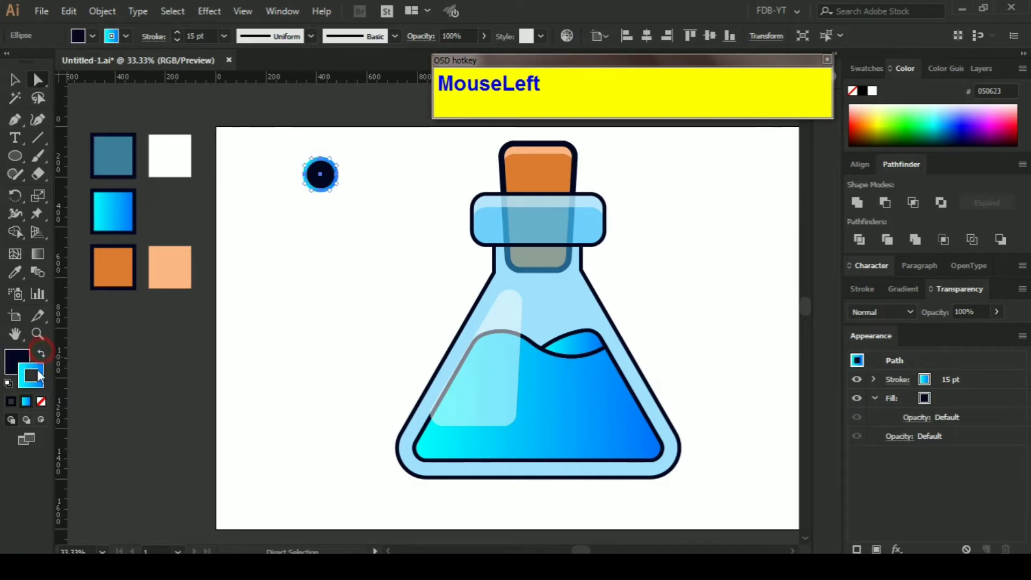
click(42, 401)
ctrl+click(164, 319)
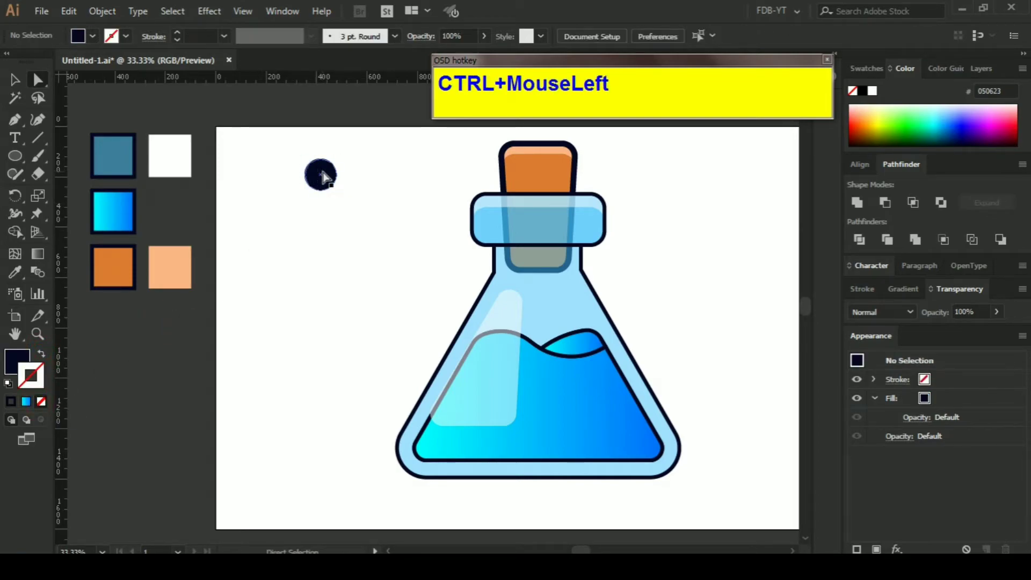
Duplicate and scale the dark circle to make a loose cluster of four dots in different sizes beside the flask
drag(324, 177, 323, 239)
scroll(322, 240, up, 2)
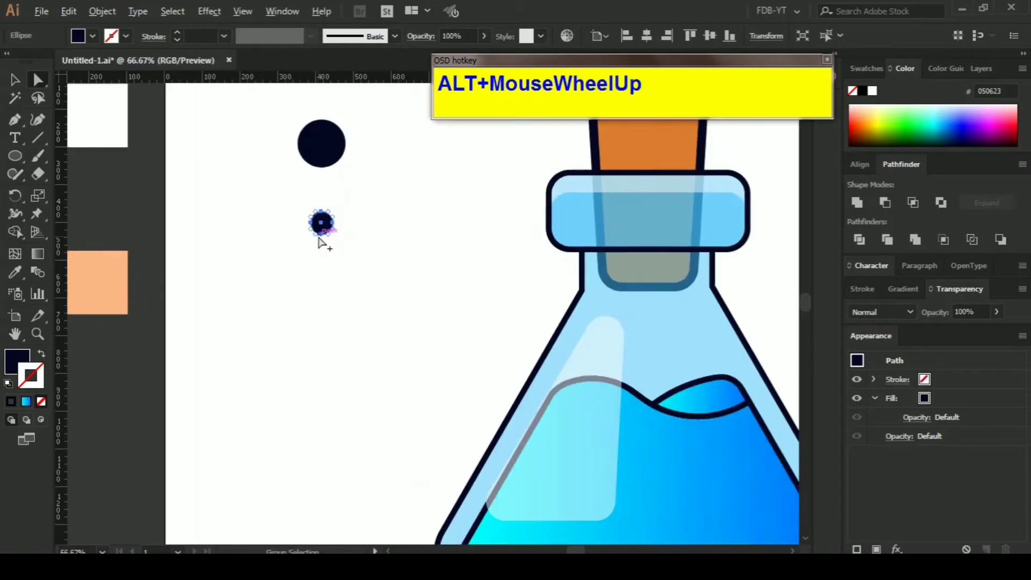
scroll(322, 250, up, 1)
drag(332, 275, 400, 234)
ctrl+click(413, 205)
drag(329, 167, 383, 177)
drag(369, 156, 293, 183)
ctrl+click(404, 205)
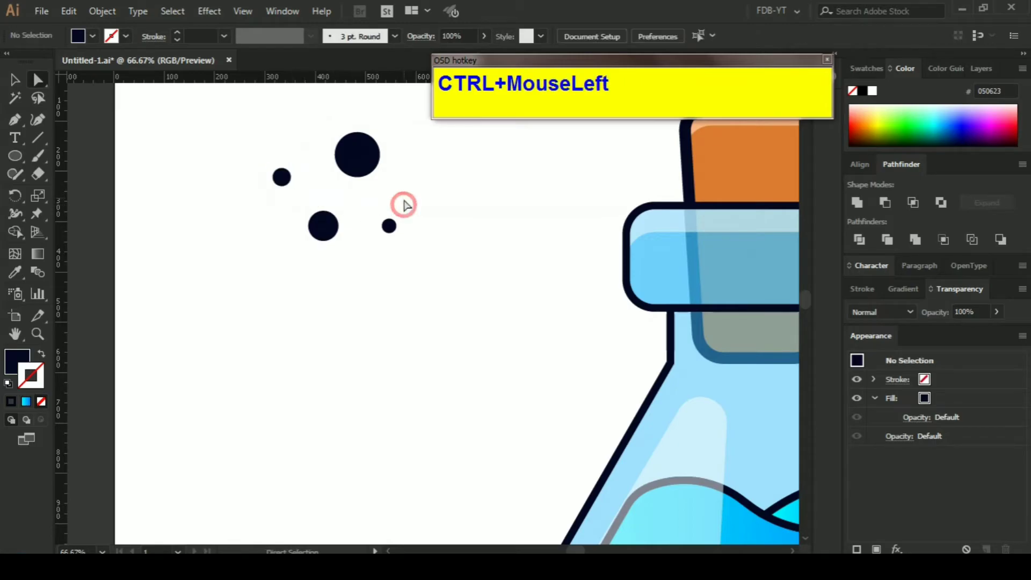
Place two small copies of the dark dots side by side on the stopper's orange face above the cap
scroll(403, 205, down, 1)
drag(453, 199, 519, 181)
drag(248, 161, 587, 185)
click(577, 180)
Place further dark dot copies on the stopper's lower end inside the neck and on the part behind the cap
drag(190, 179, 524, 283)
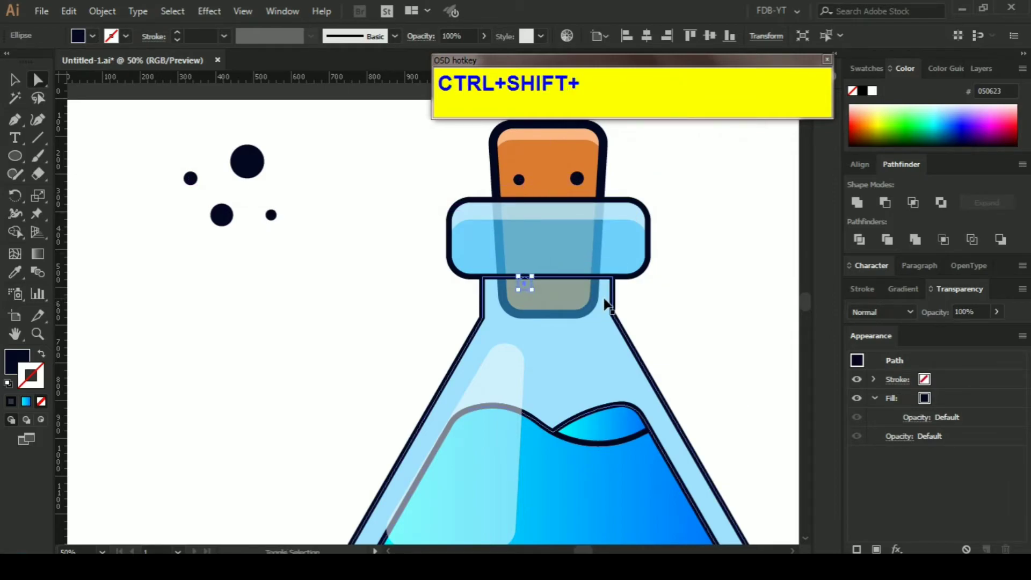
click(675, 288)
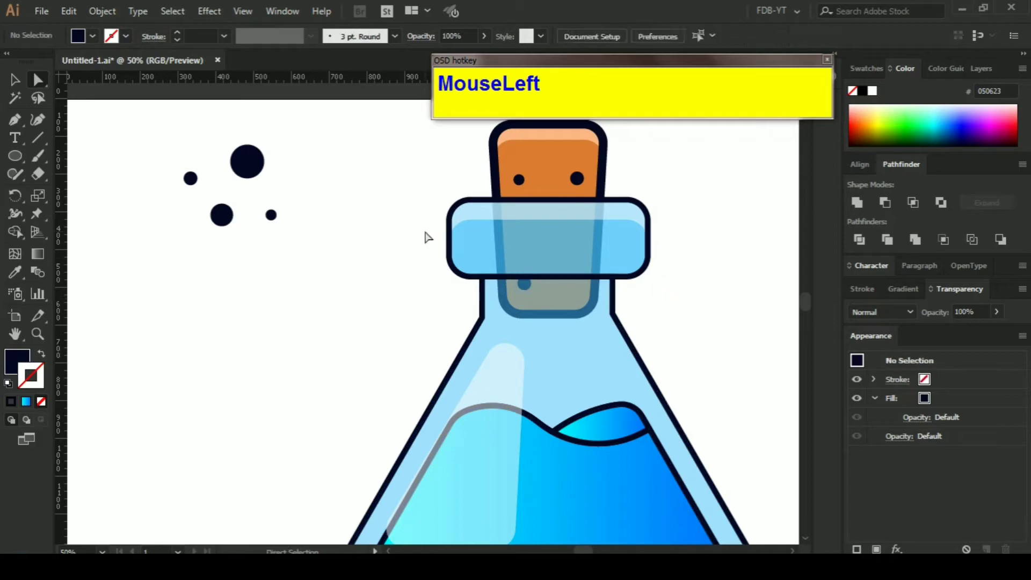
drag(191, 179, 581, 249)
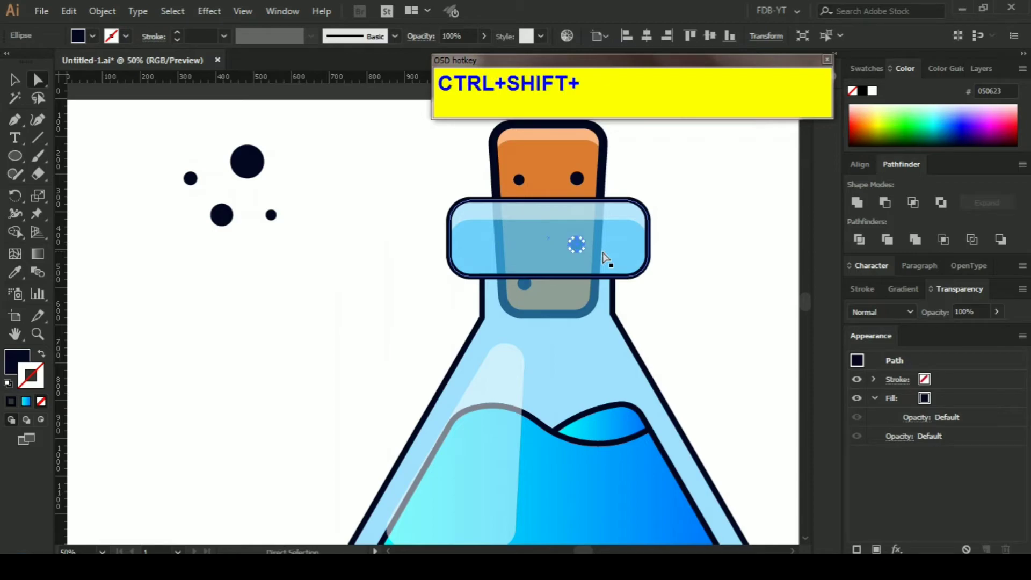
Scale down the dark dot on the stopper behind the flask's cap
ctrl+shift+click(584, 251)
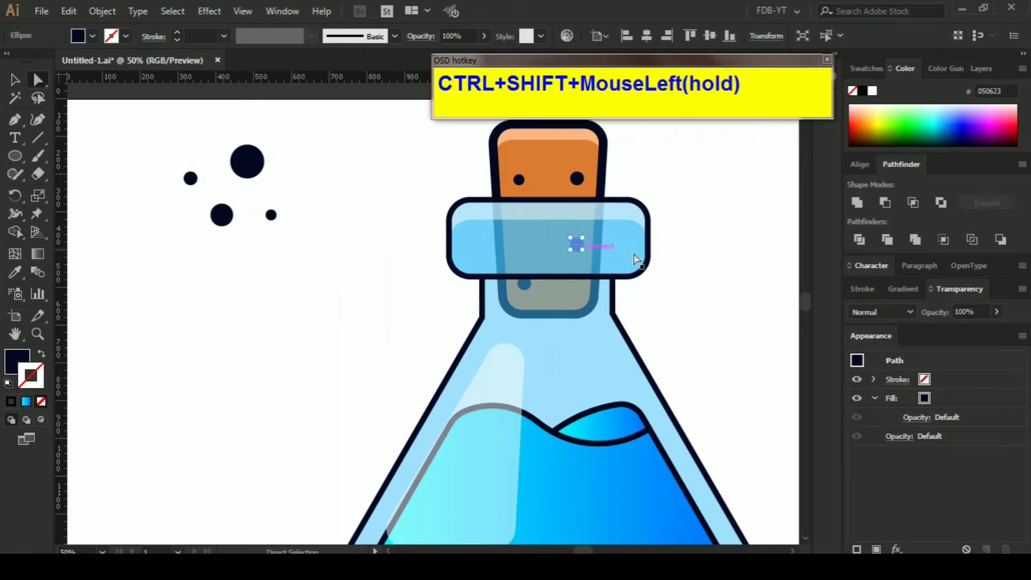
ctrl+click(680, 272)
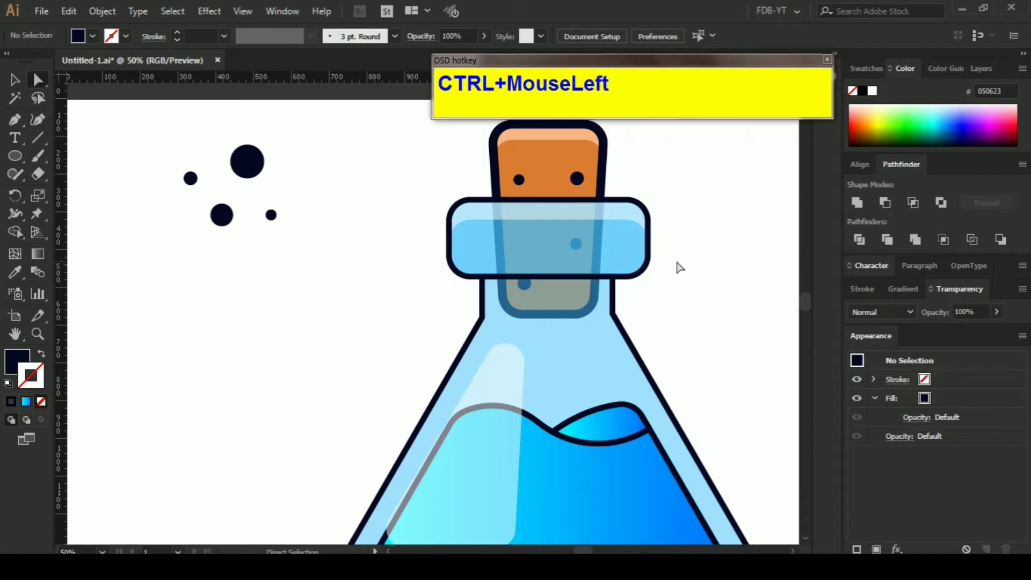
scroll(679, 267, down, 2)
scroll(680, 267, up, 3)
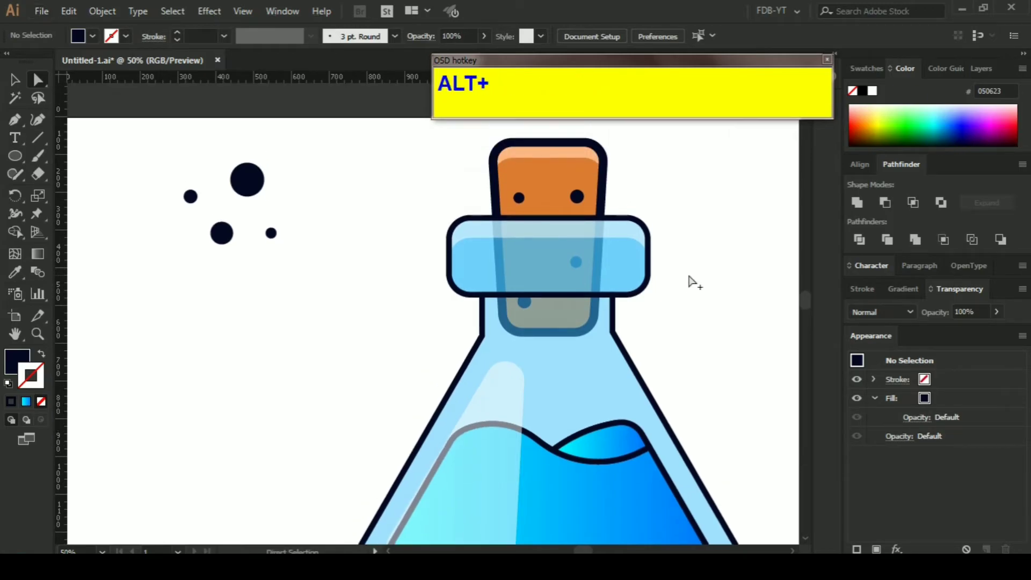
Copy the smallest dot of the cluster beside the flask onto the upper part of the stopper's orange face
alt+scroll(688, 281, down, 1)
alt+scroll(593, 217, up, 1)
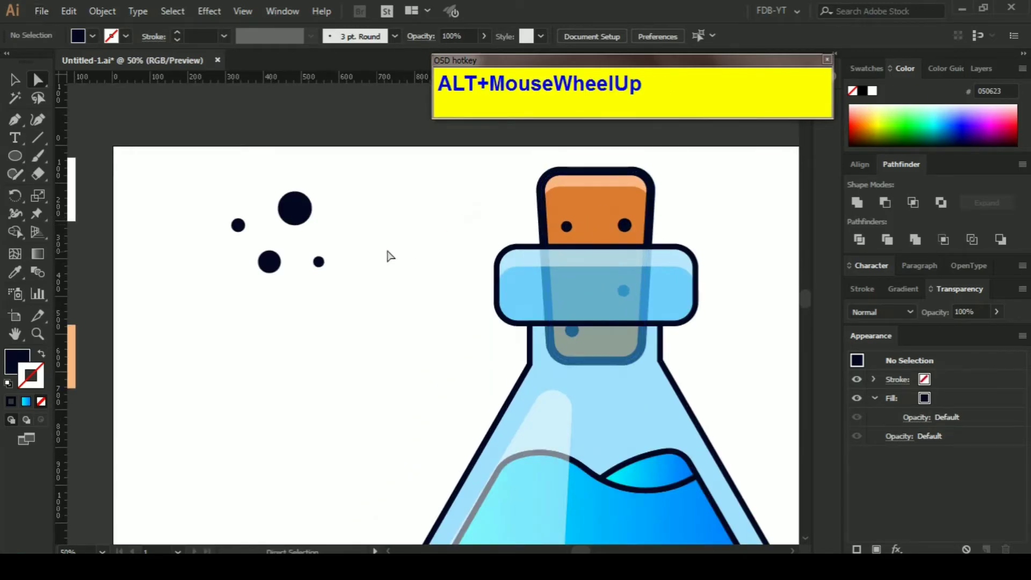
alt+drag(319, 262, 575, 198)
ctrl+click(461, 231)
drag(452, 233, 391, 237)
Shrink the new stopper dot to a tiny speck and scatter four copies of it across the orange face
alt+scroll(511, 212, up, 4)
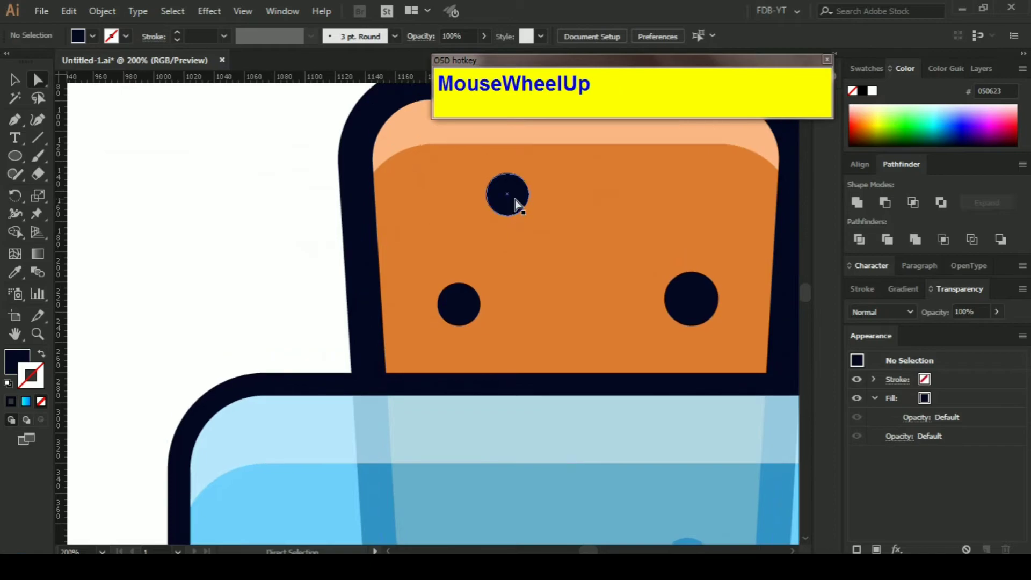
ctrl+click(515, 204)
ctrl+alt+shift+drag(531, 218, 513, 199)
ctrl+click(311, 230)
drag(276, 212, 177, 236)
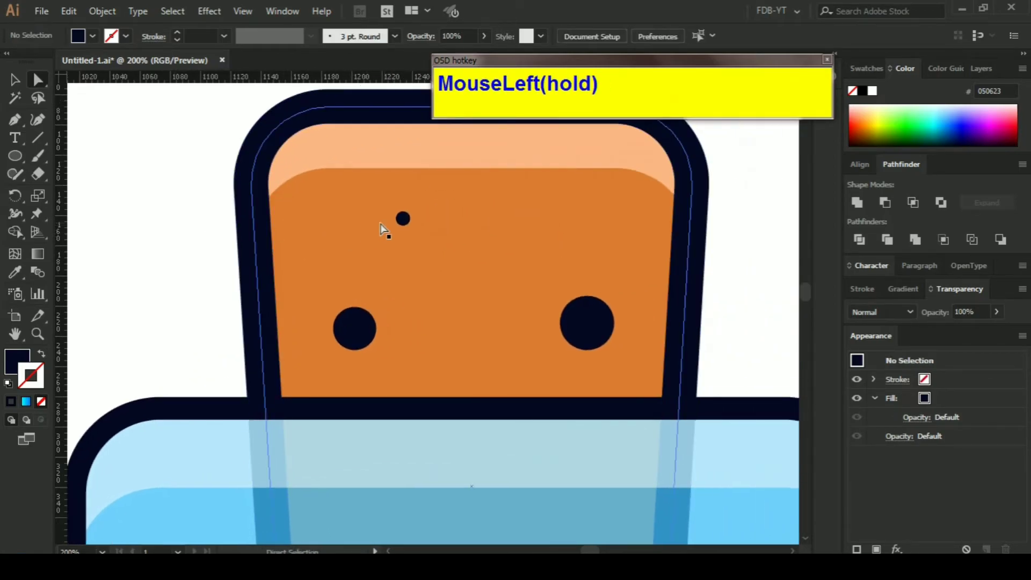
alt+drag(404, 218, 645, 270)
Copy the largest dot on the stopper's orange face down to the stopper part behind the cap's upper highlight
alt+drag(597, 331, 440, 399)
key(ctrl+shift+bracketleft)
key(ctrl+shift+bracketright)
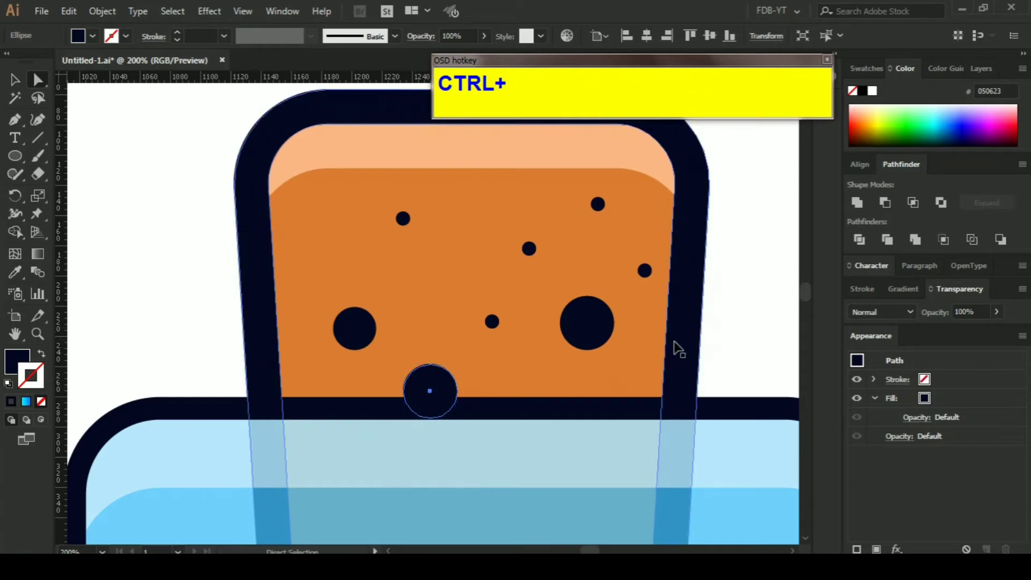
click(756, 308)
drag(429, 389, 452, 468)
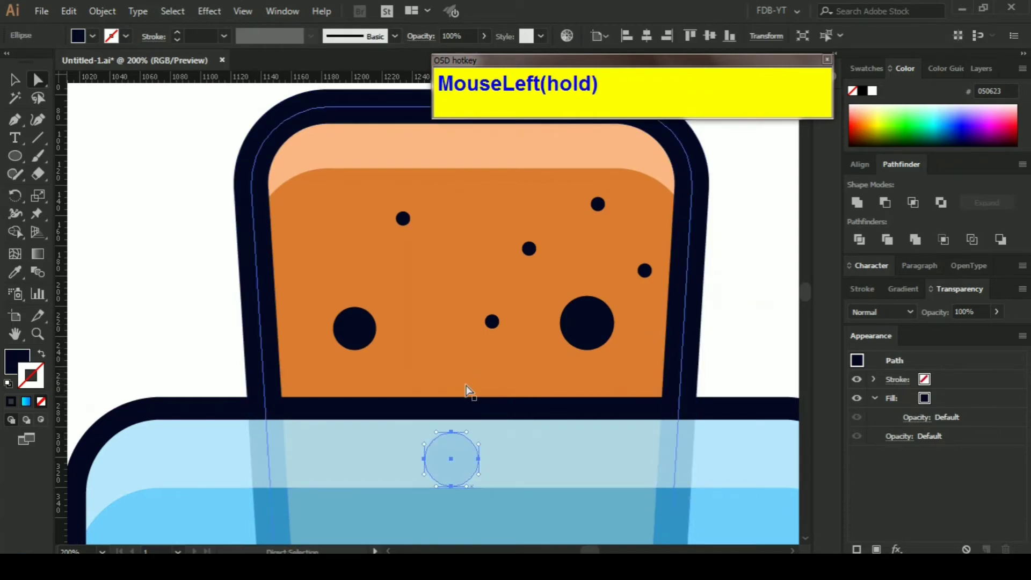
Shrink and lower the stopper's large right-hand dot, and enlarge the middle speck while shifting it up and left
drag(592, 318, 602, 348)
drag(627, 380, 617, 374)
ctrl+click(736, 313)
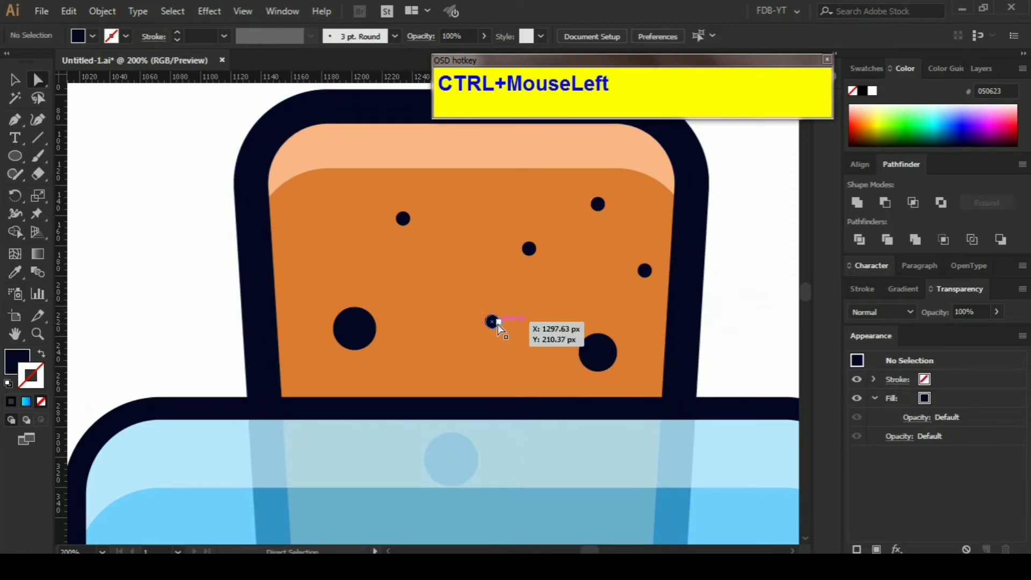
click(491, 322)
drag(492, 321, 465, 313)
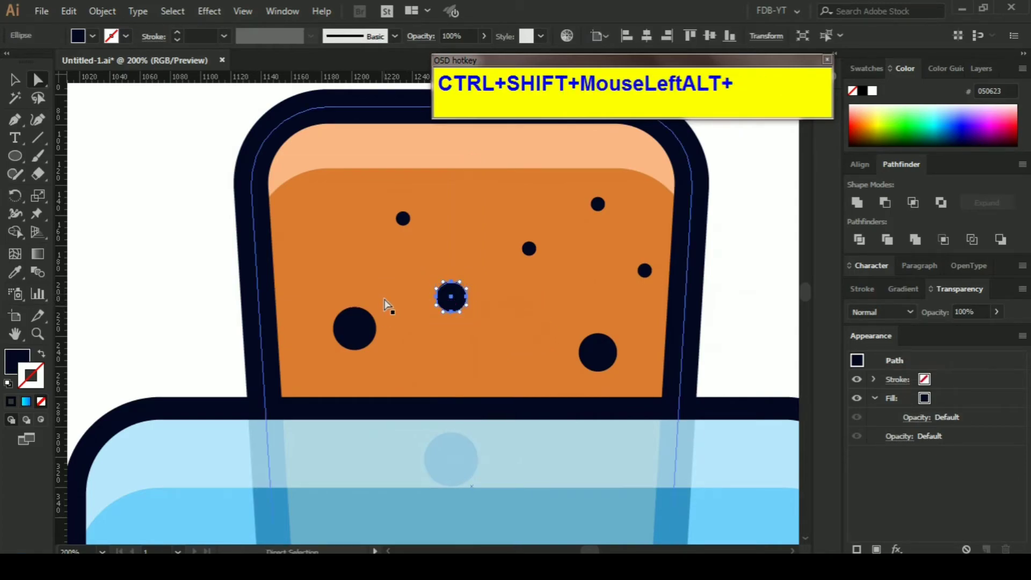
Move the large left-hand dot toward the stopper's lower-left edge and shift the upper-left speck down and left
click(357, 333)
drag(357, 333, 321, 359)
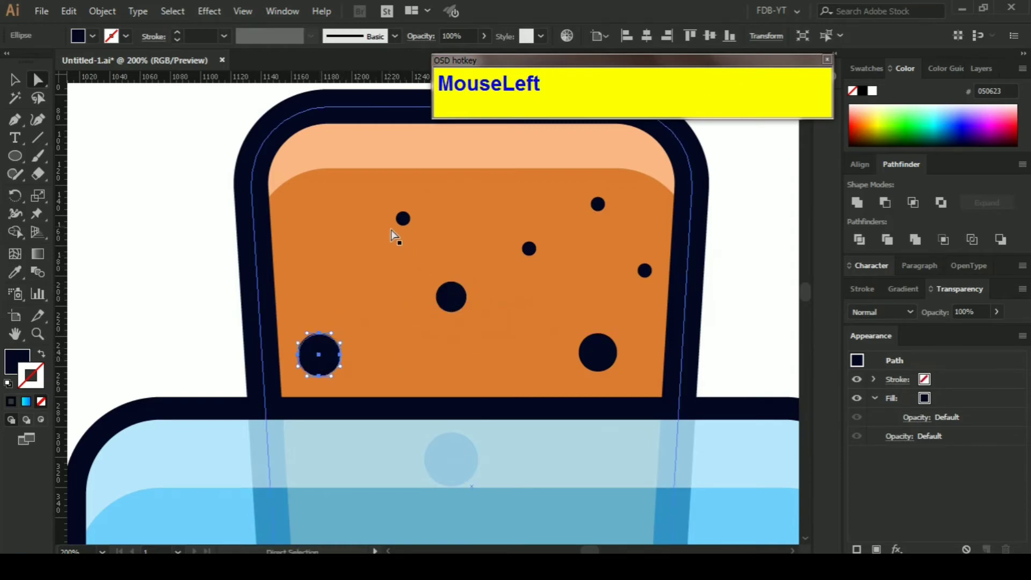
drag(400, 221, 356, 239)
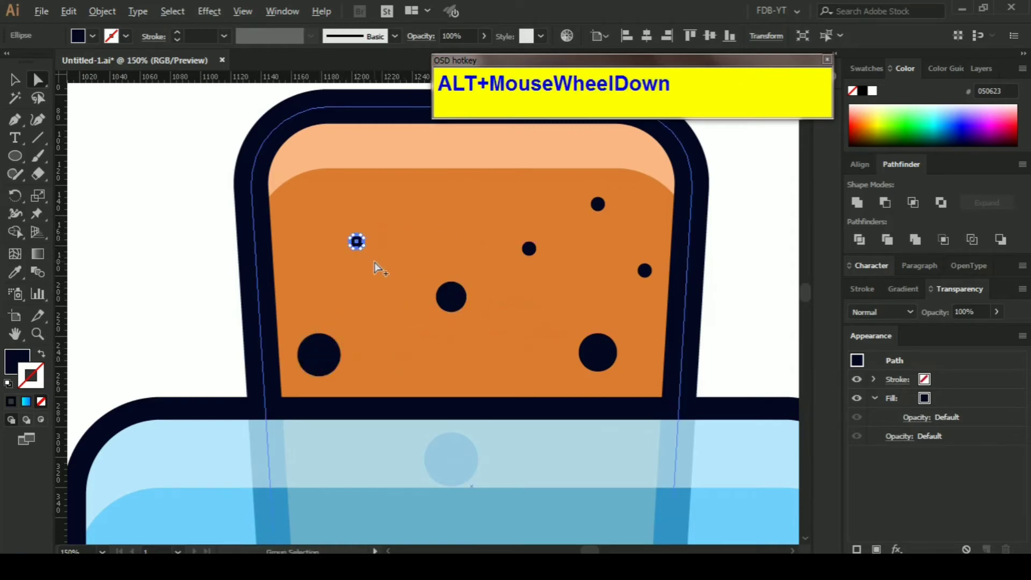
alt+scroll(375, 264, down, 1)
click(597, 271)
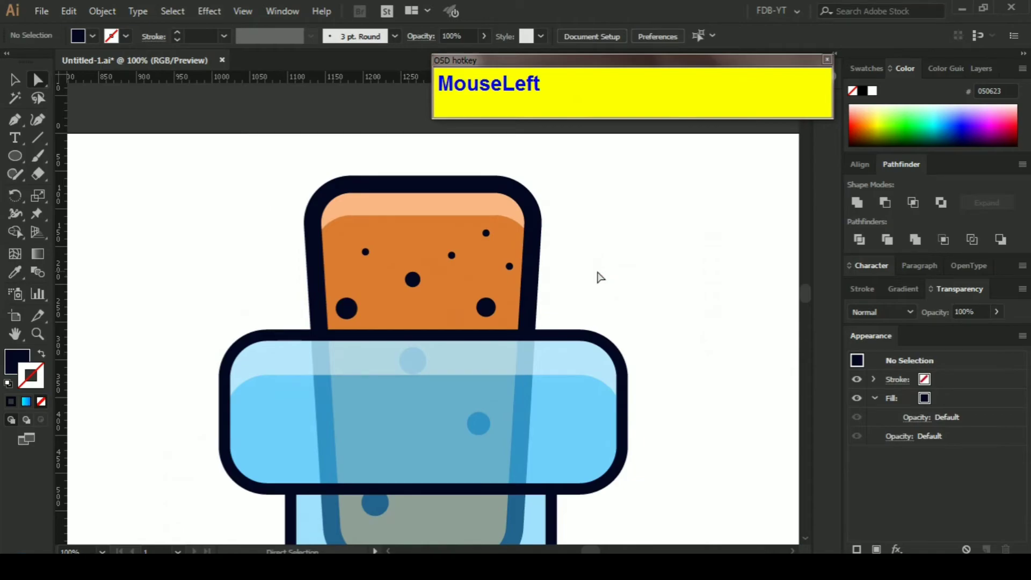
Copy the largest cluster dot into the glass above the liquid and turn it into an unfilled ring with a 10 pt stroke
scroll(600, 277, down, 1)
alt+scroll(578, 283, down, 3)
scroll(587, 304, down, 2)
scroll(599, 313, up, 1)
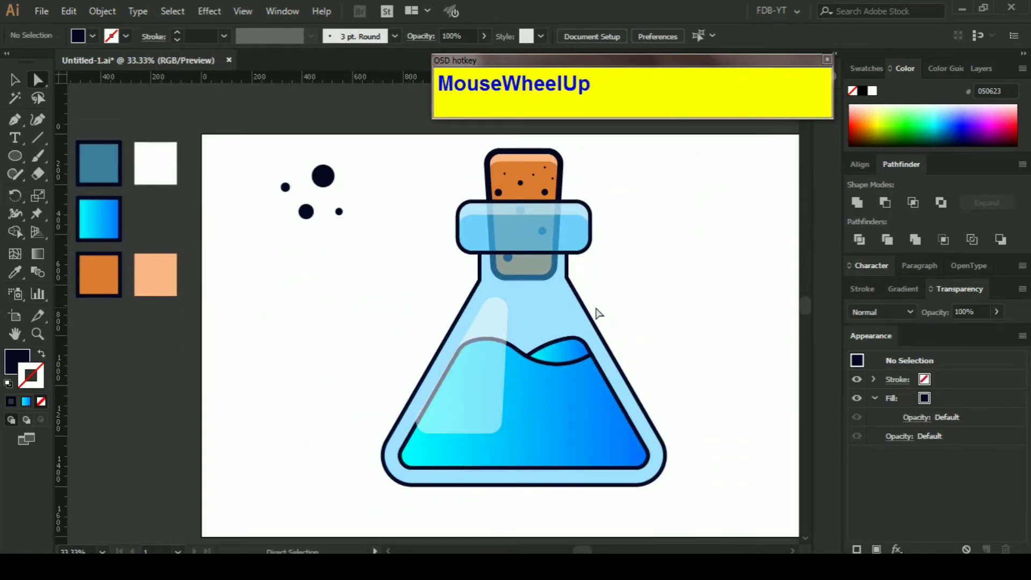
alt+drag(323, 173, 548, 321)
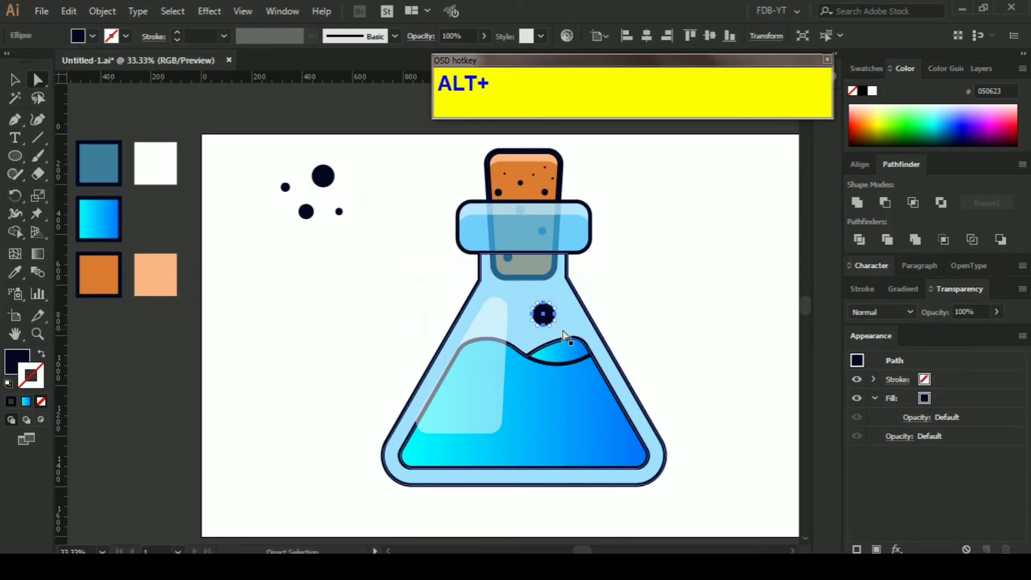
key(shift+x)
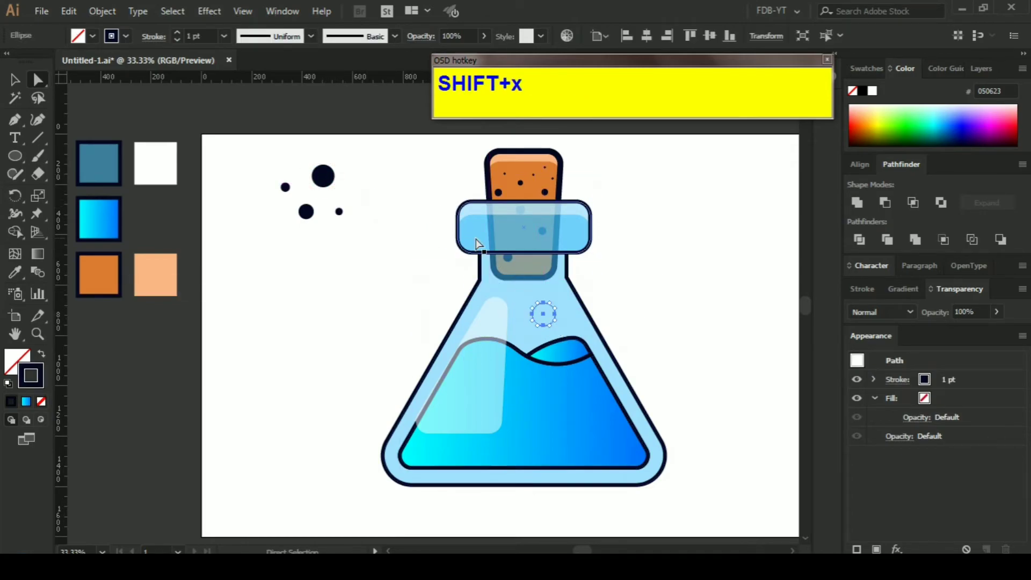
click(224, 36)
click(242, 251)
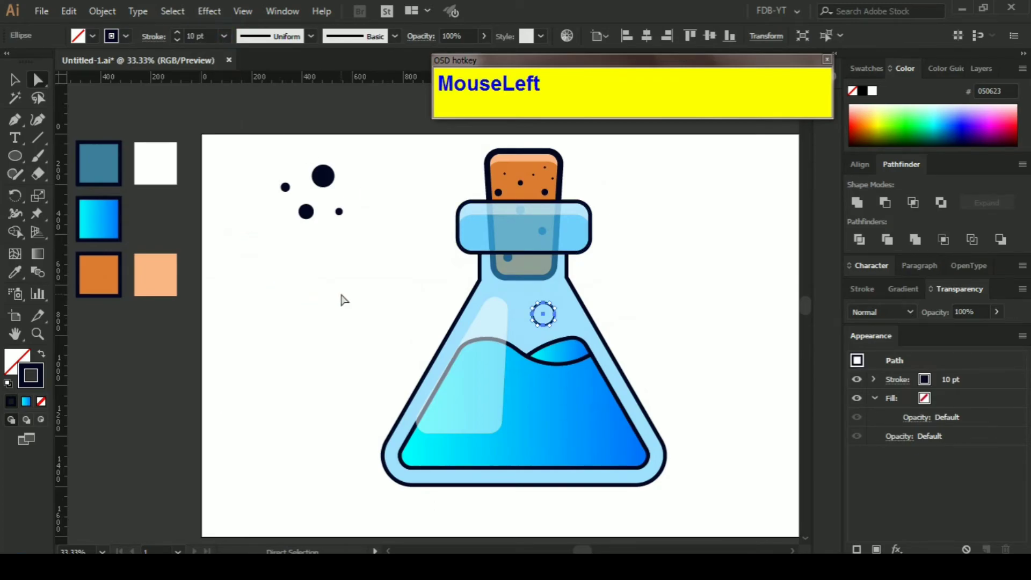
click(623, 299)
Scale down the outlined ring above the liquid slightly
scroll(610, 323, up, 1)
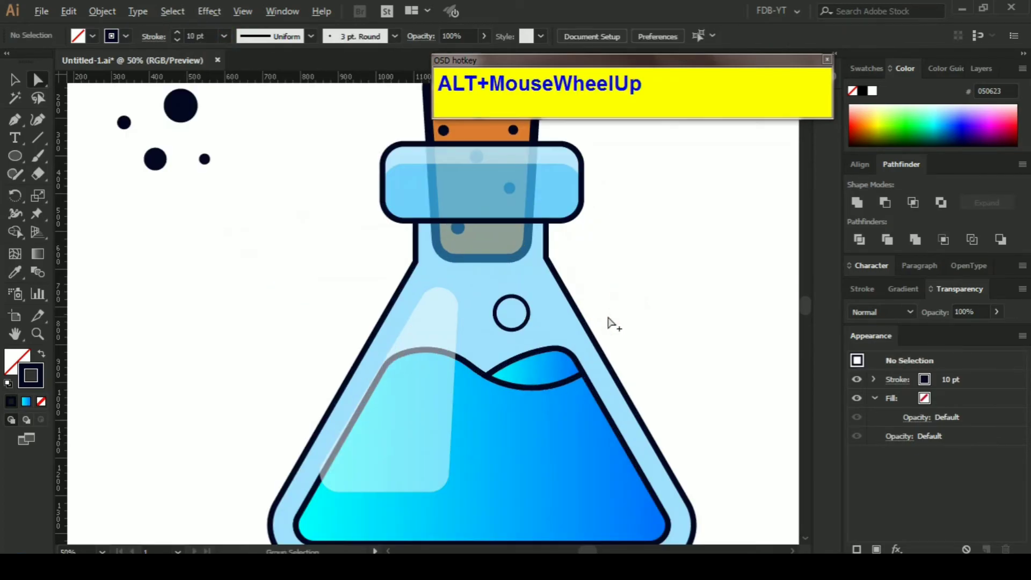
click(511, 314)
drag(531, 330, 525, 329)
click(647, 290)
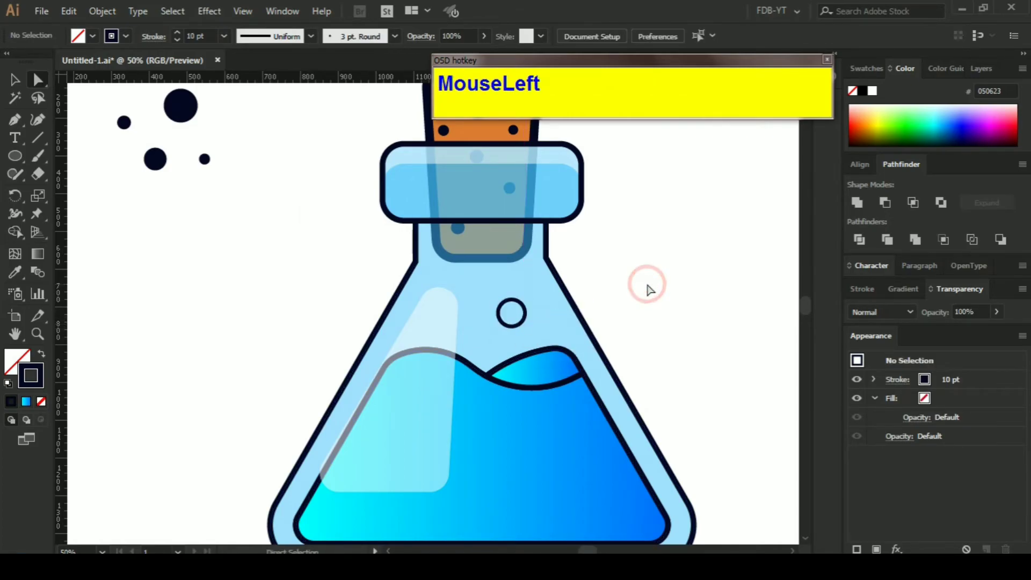
Copy the ring into the left part of the liquid as one large bubble with two smaller bubbles below it
scroll(650, 290, down, 3)
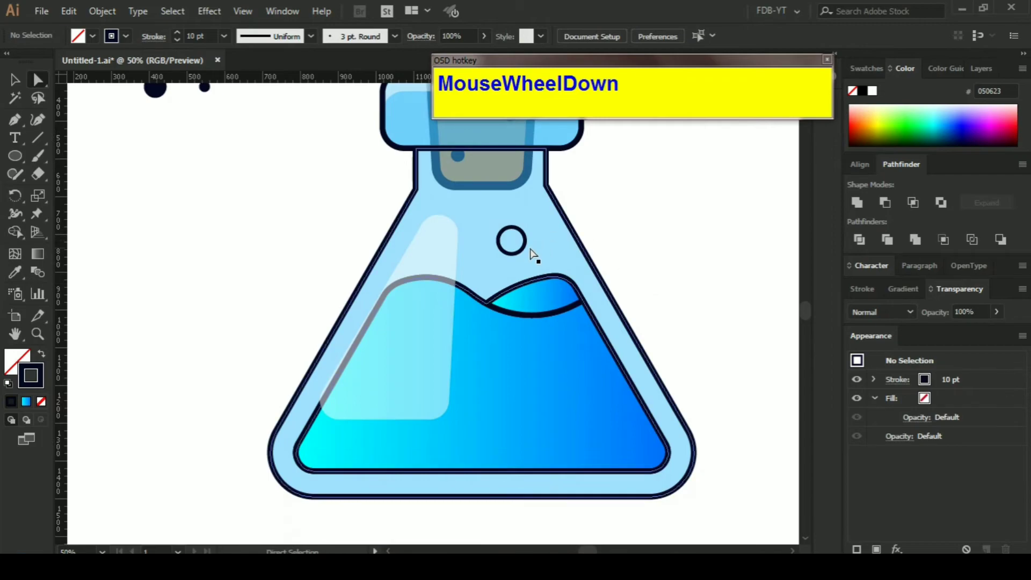
ctrl+click(513, 250)
ctrl+click(512, 251)
click(658, 226)
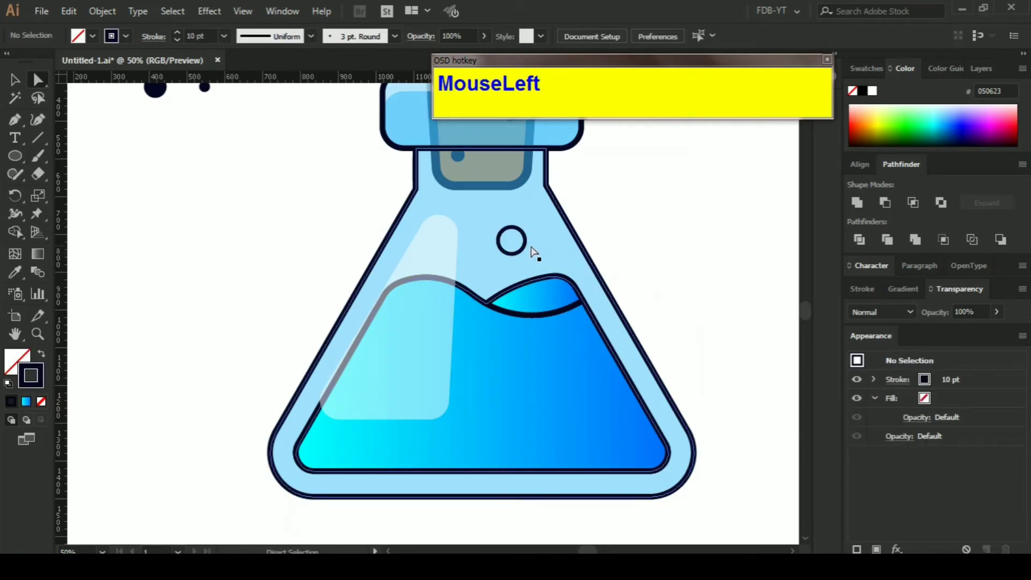
ctrl+click(518, 251)
drag(517, 250, 396, 440)
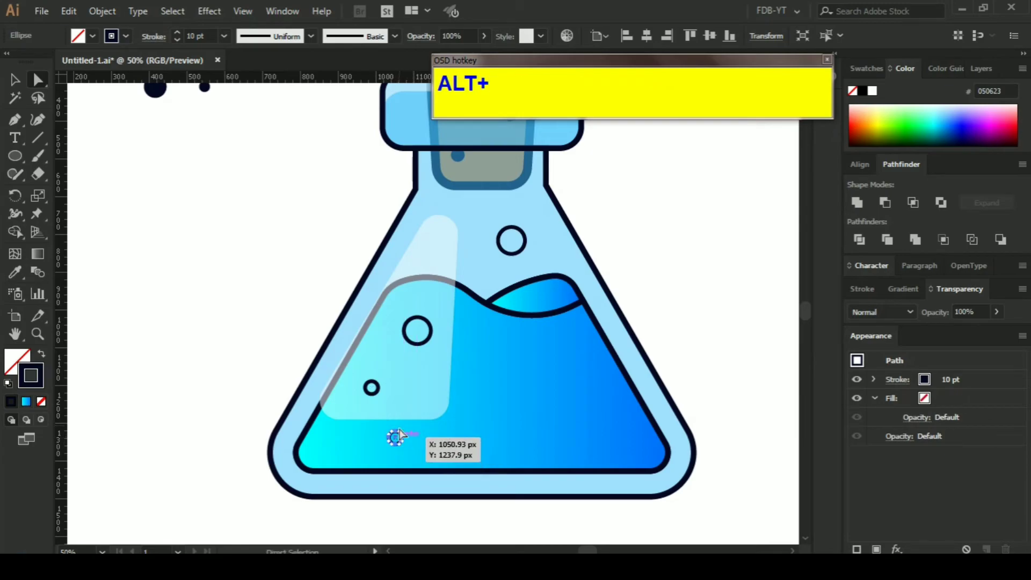
Copy the liquid's large bubble to the lower middle of the liquid and make the copy slightly smaller
drag(424, 344, 533, 439)
scroll(529, 441, up, 1)
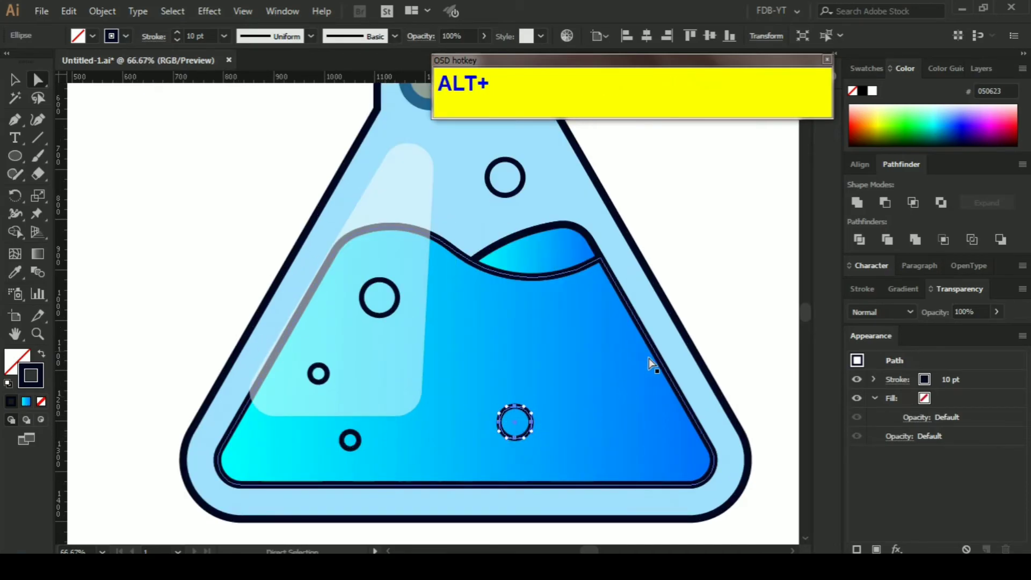
ctrl+click(716, 295)
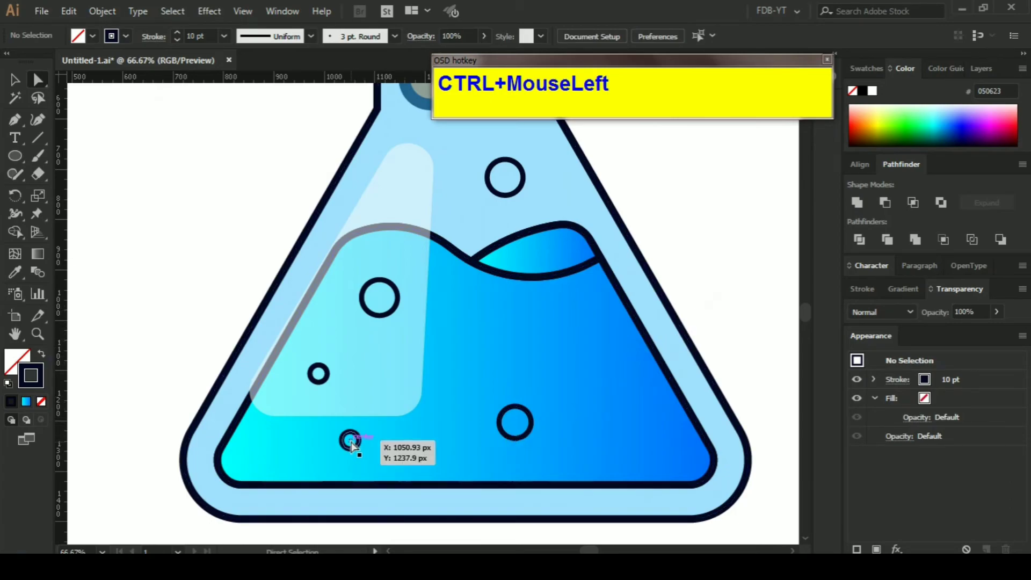
Add a tiny bubble near the liquid's centre from a small ring copy, and duplicate it straight up above the liquid
drag(356, 445, 447, 381)
ctrl+click(692, 261)
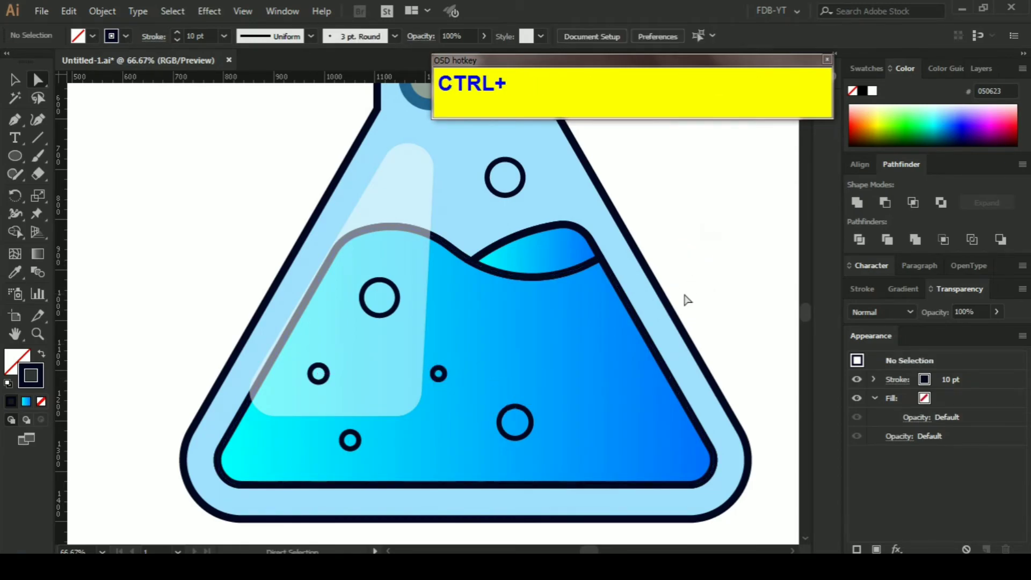
scroll(687, 300, down, 1)
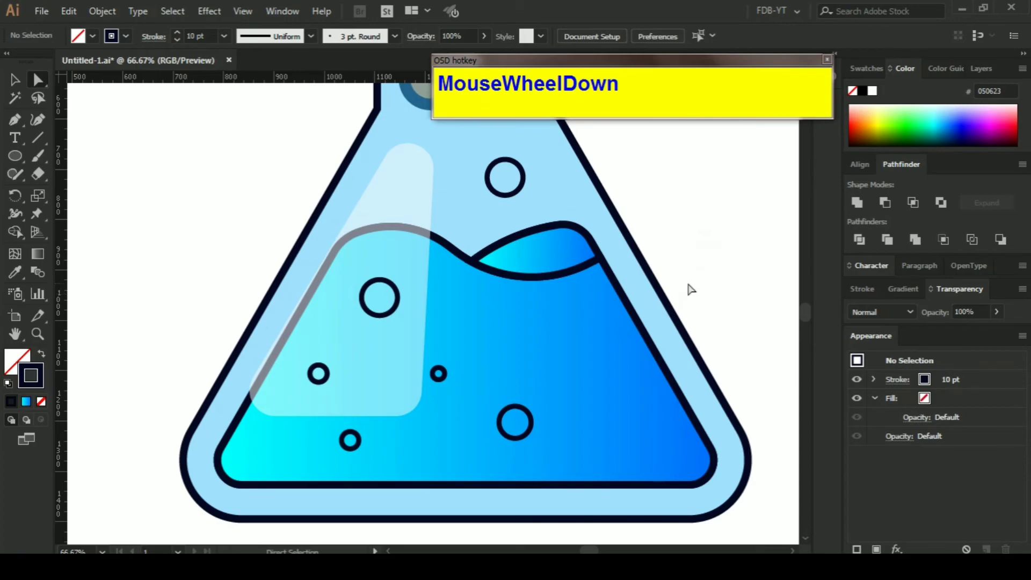
drag(443, 377, 443, 209)
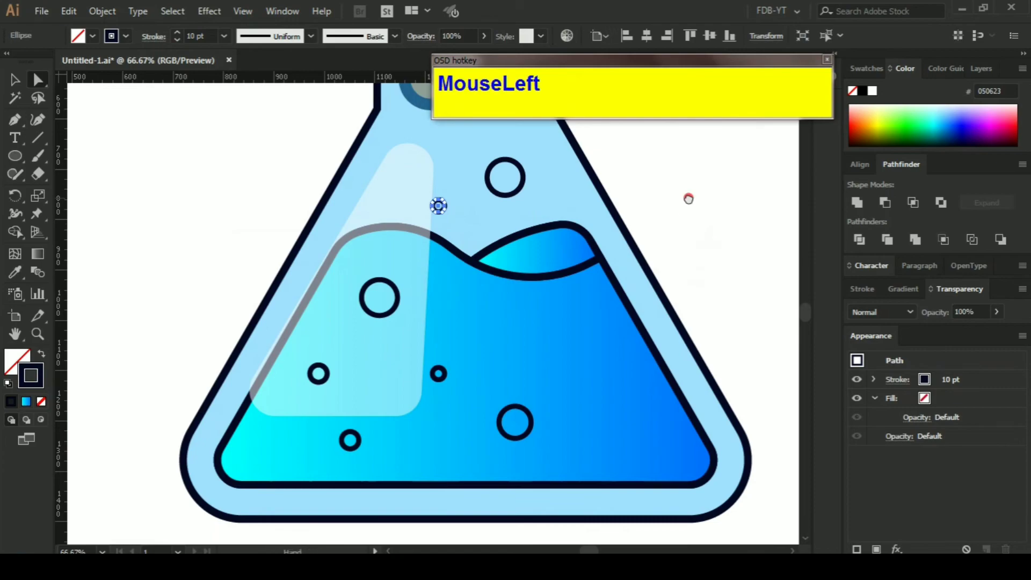
Copy the lower-middle bubble to the upper right of the liquid and scale the copy down to a small ring
scroll(689, 198, right, 1)
drag(476, 421, 535, 322)
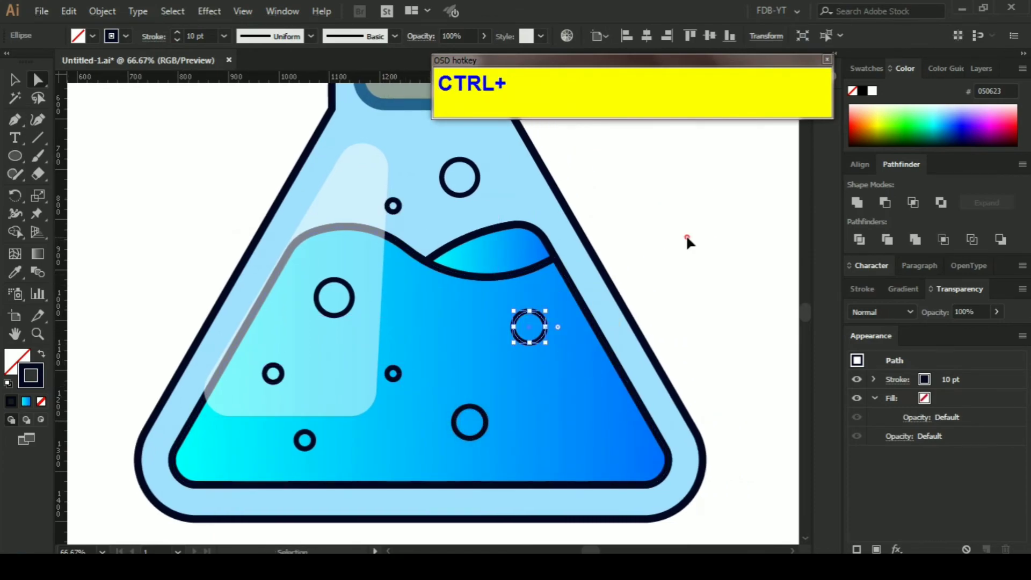
ctrl+click(686, 235)
ctrl+click(536, 339)
ctrl+click(539, 340)
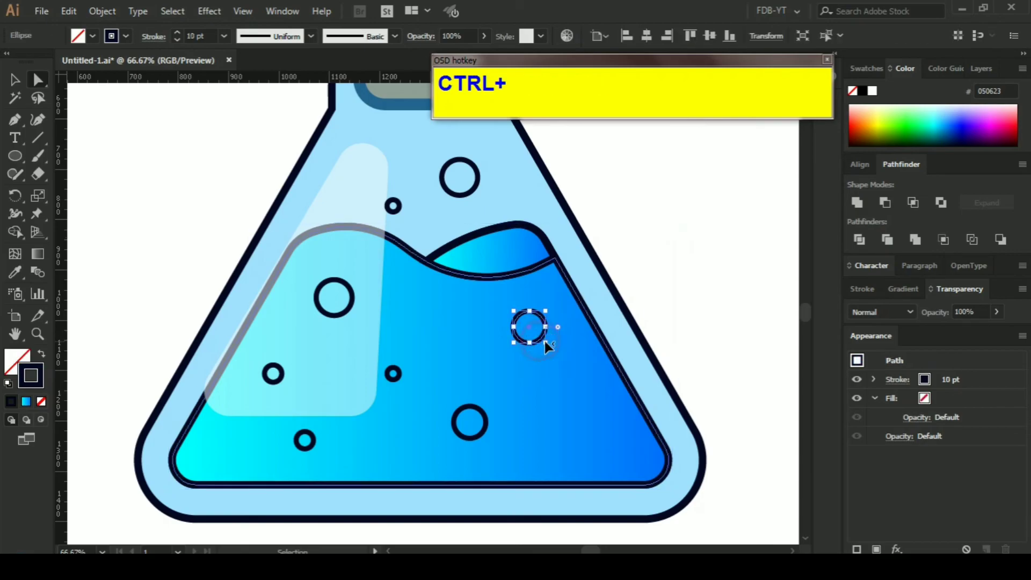
mouse_move(546, 342)
mouse_down()
mouse_move(509, 332)
mouse_move(537, 335)
mouse_up()
ctrl+click(675, 265)
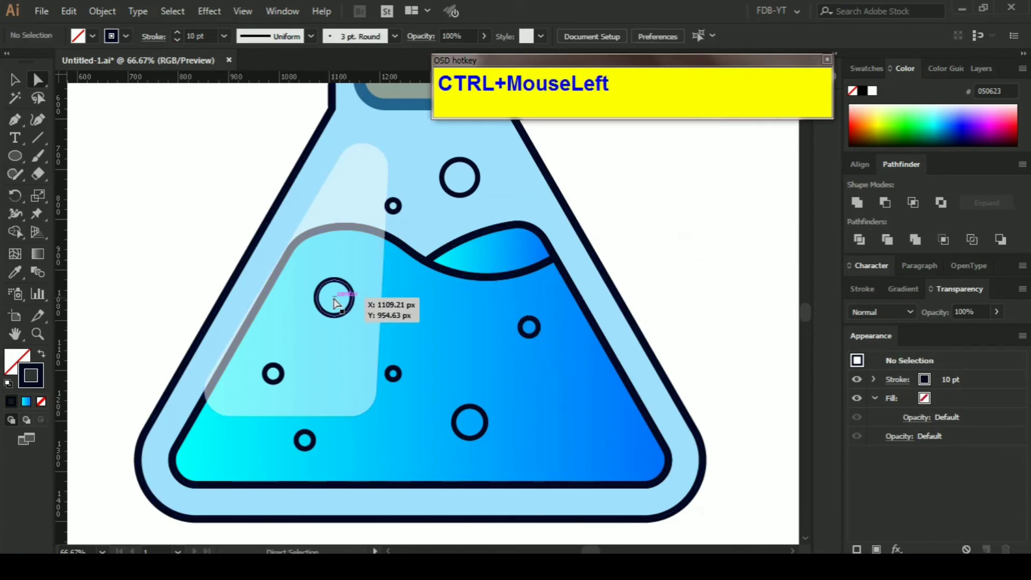
scroll(511, 285, up, 2)
alt+scroll(510, 290, down, 1)
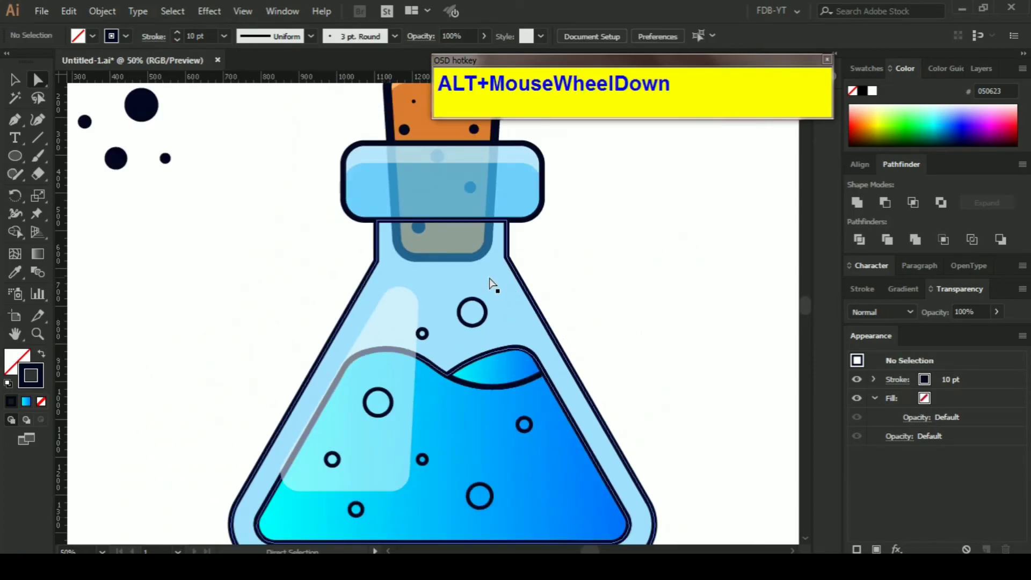
scroll(483, 280, down, 2)
scroll(488, 287, up, 1)
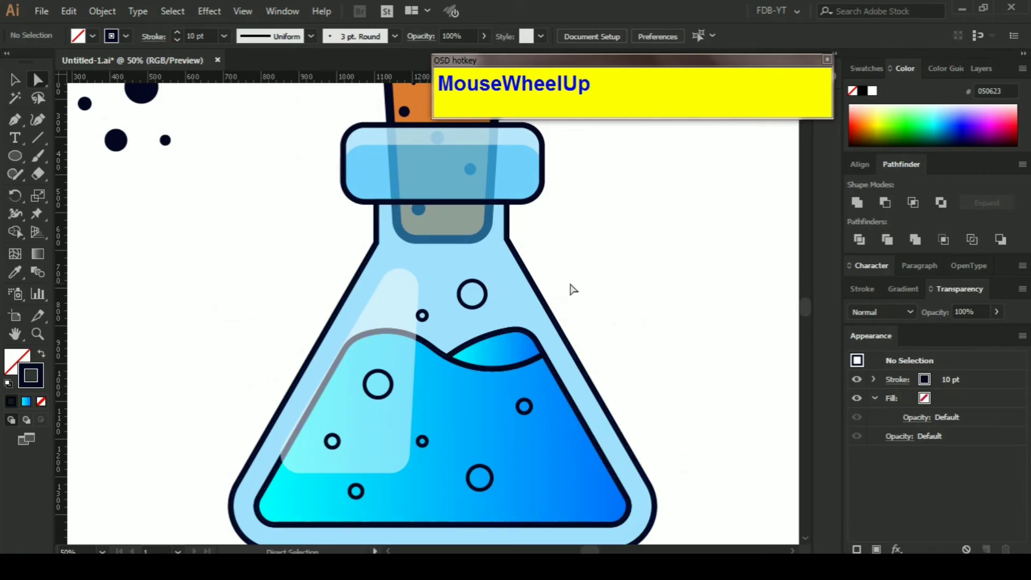
click(525, 301)
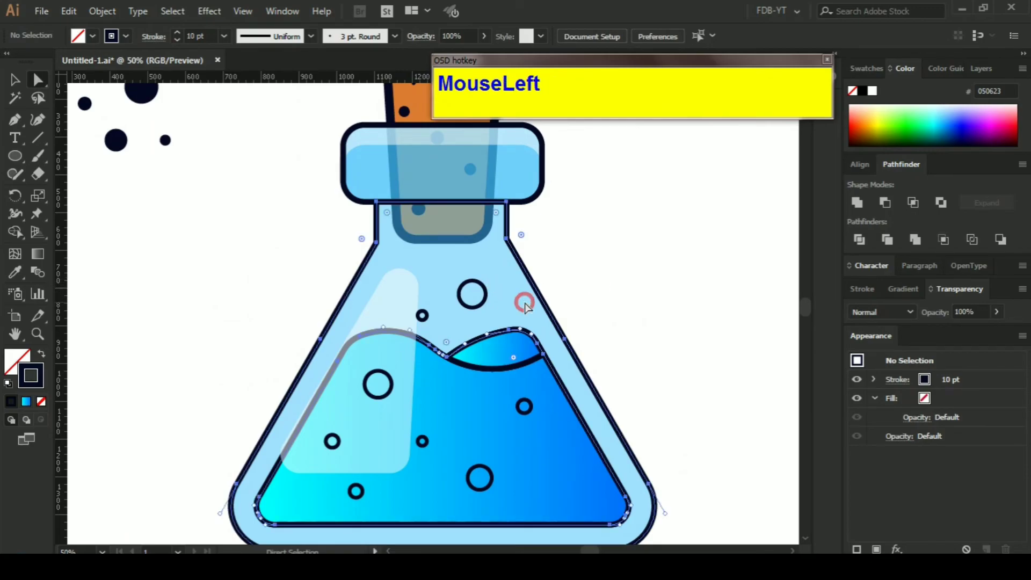
key(shift)
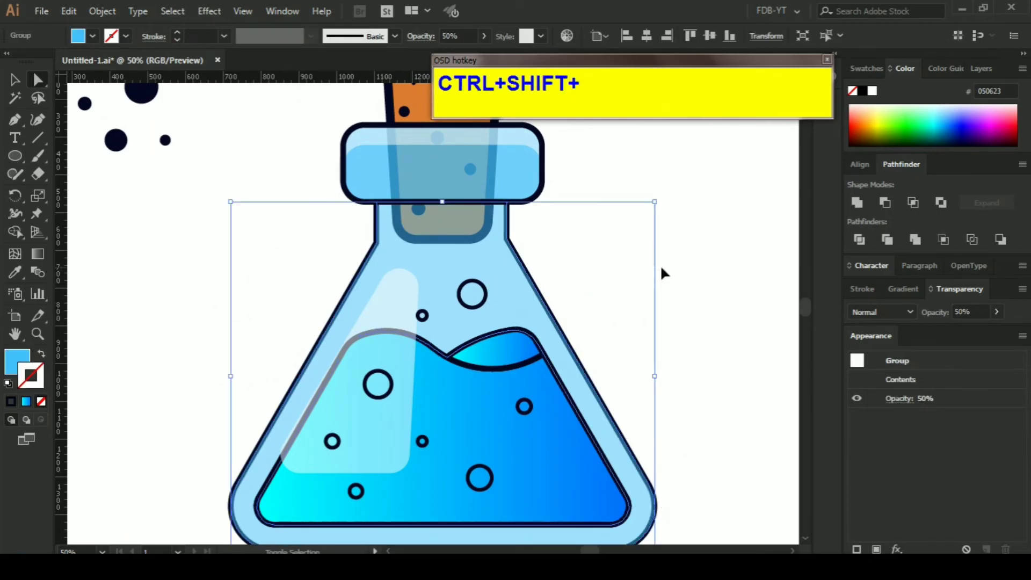
ctrl+click(661, 266)
key(a)
Select all eight bubble rings in and above the liquid and lower their opacity to 50%
click(473, 293)
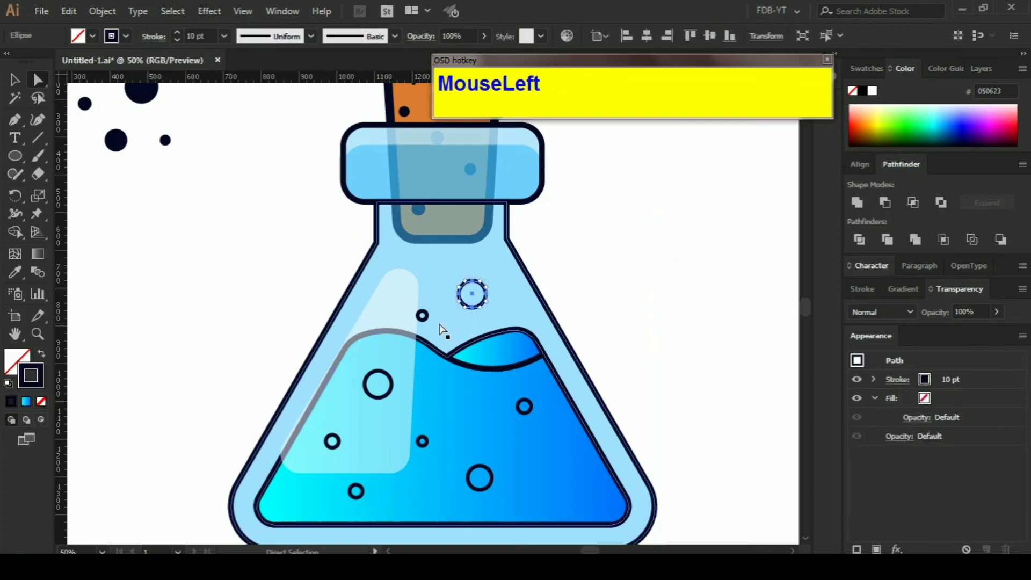
shift+click(423, 317)
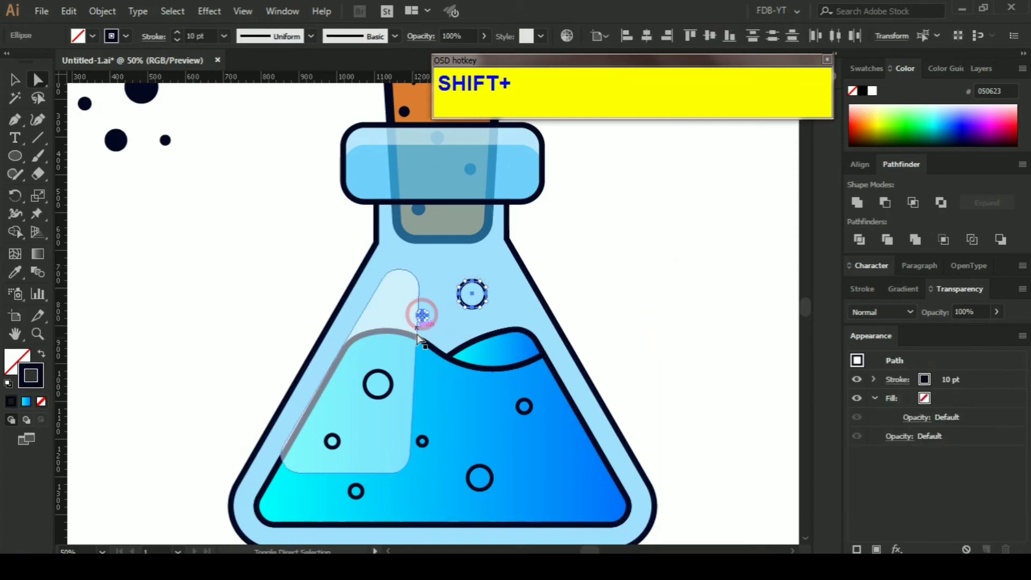
shift+click(379, 386)
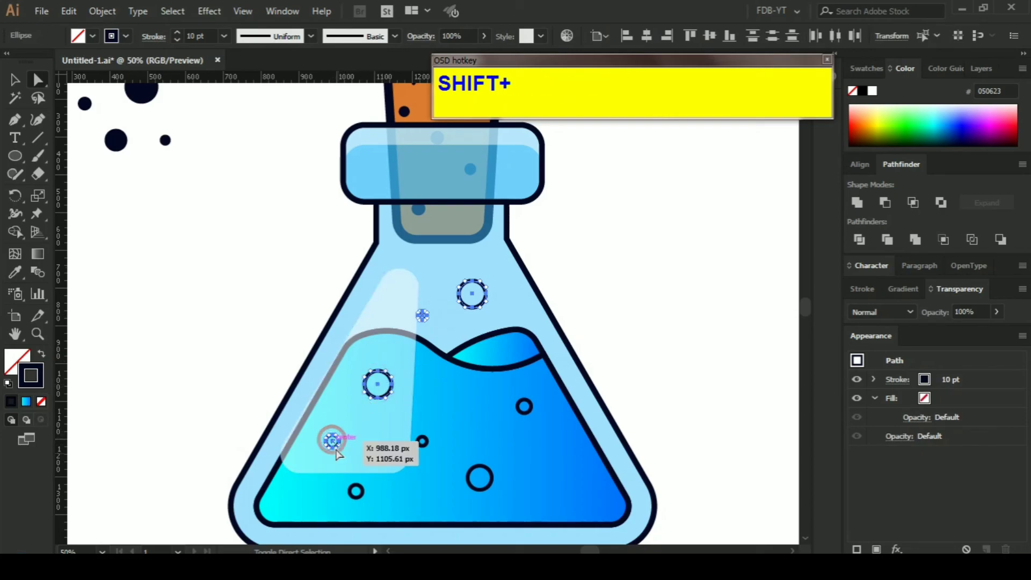
shift+click(333, 443)
shift+click(356, 491)
shift+click(422, 441)
shift+click(480, 477)
shift+click(525, 408)
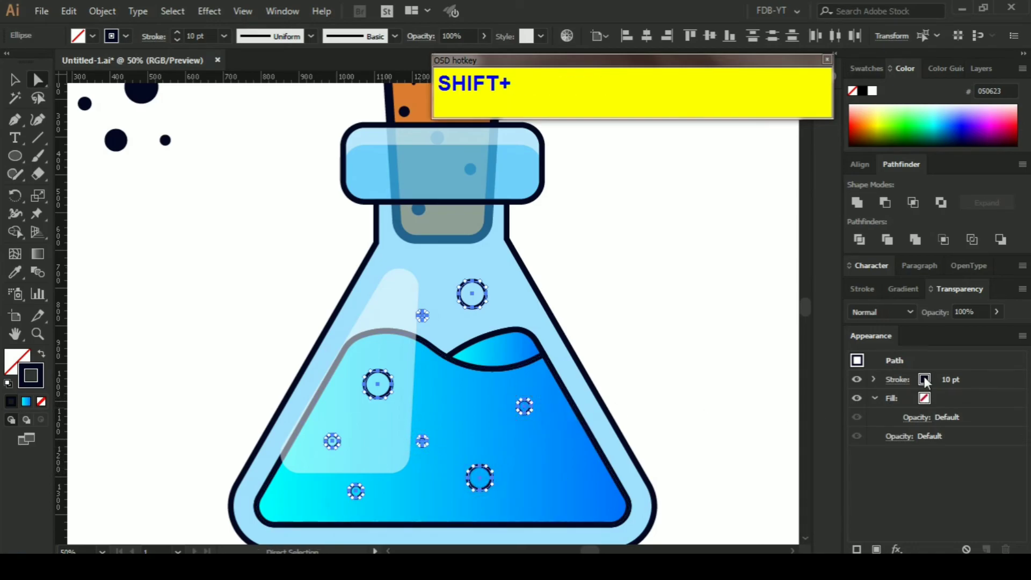
drag(996, 312, 966, 328)
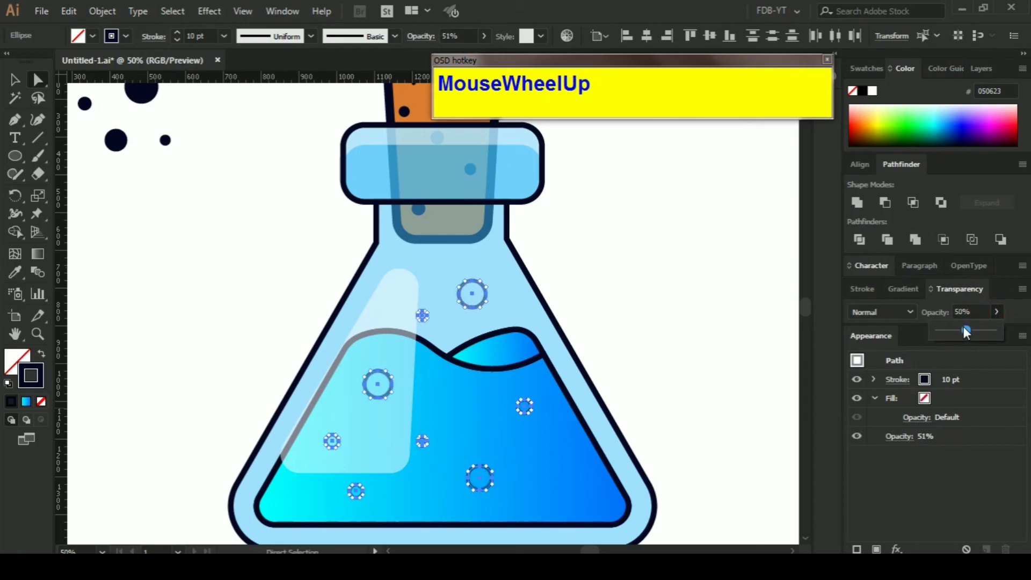
ctrl+click(713, 283)
ctrl+click(708, 296)
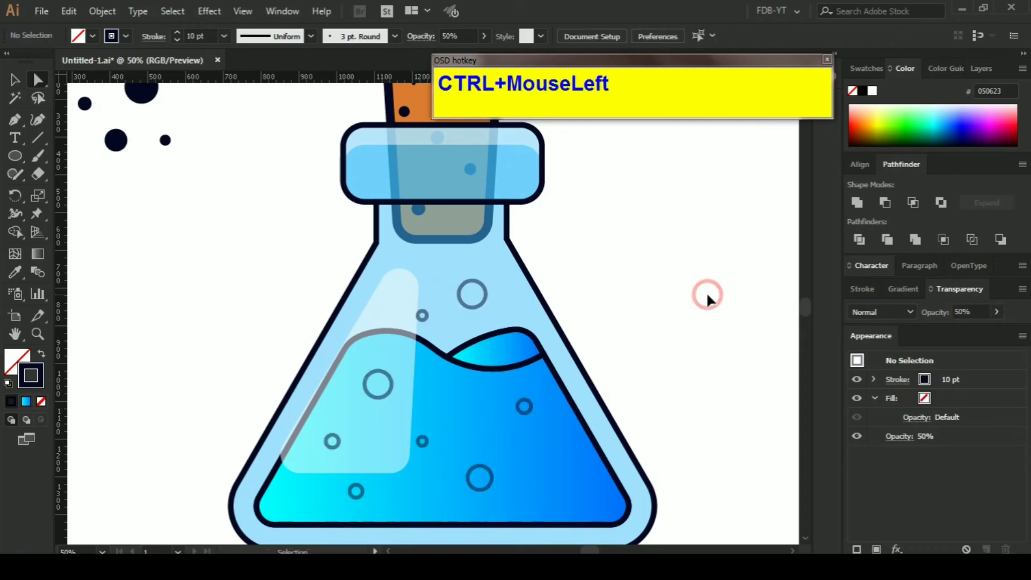
Delete the spare dark dots lying beside the flask on the artboard
scroll(707, 310, up, 3)
scroll(704, 314, down, 4)
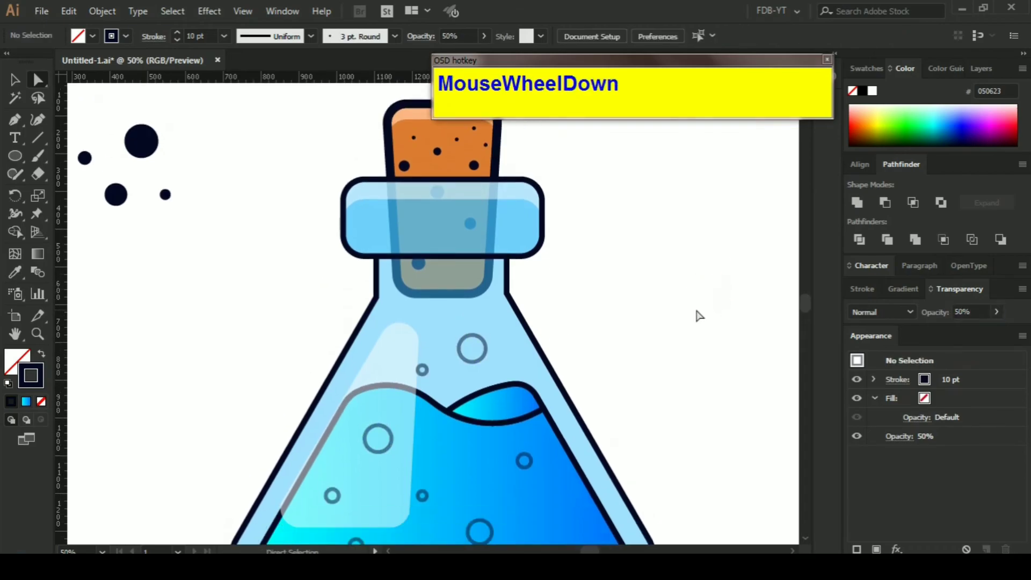
scroll(698, 317, down, 1)
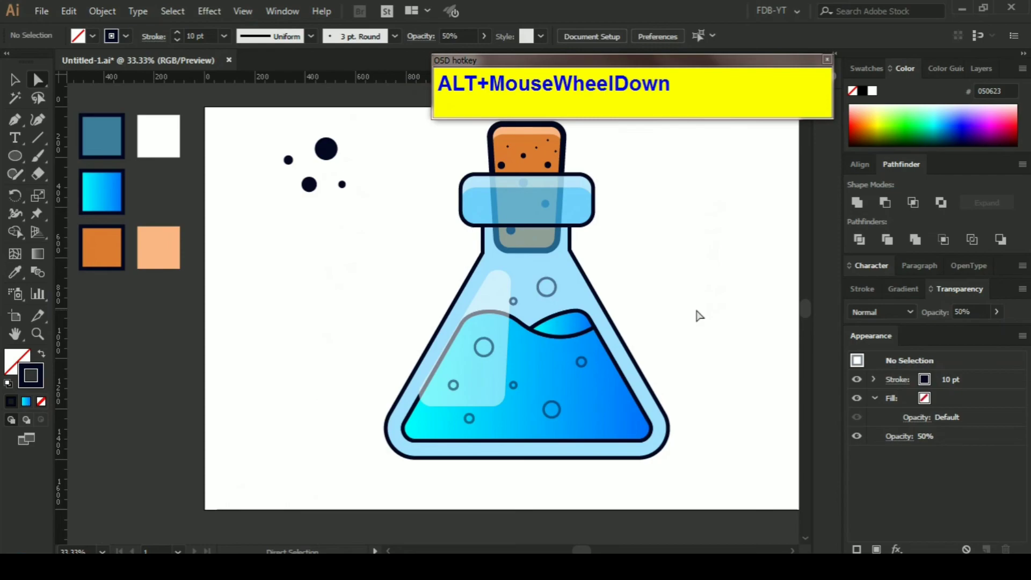
scroll(674, 317, up, 1)
scroll(682, 319, down, 1)
drag(702, 311, 631, 326)
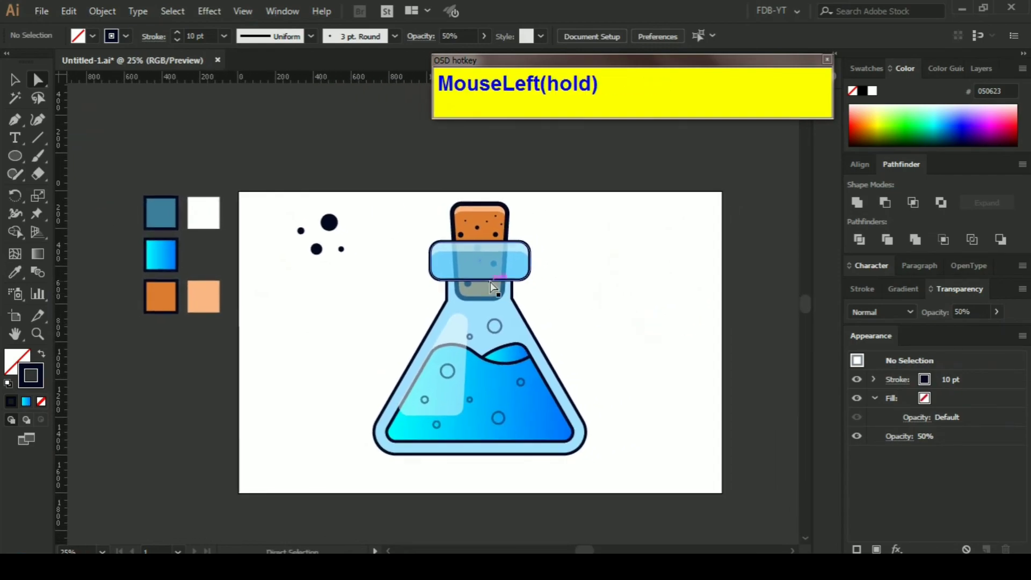
drag(280, 193, 352, 278)
key(BackSpace)
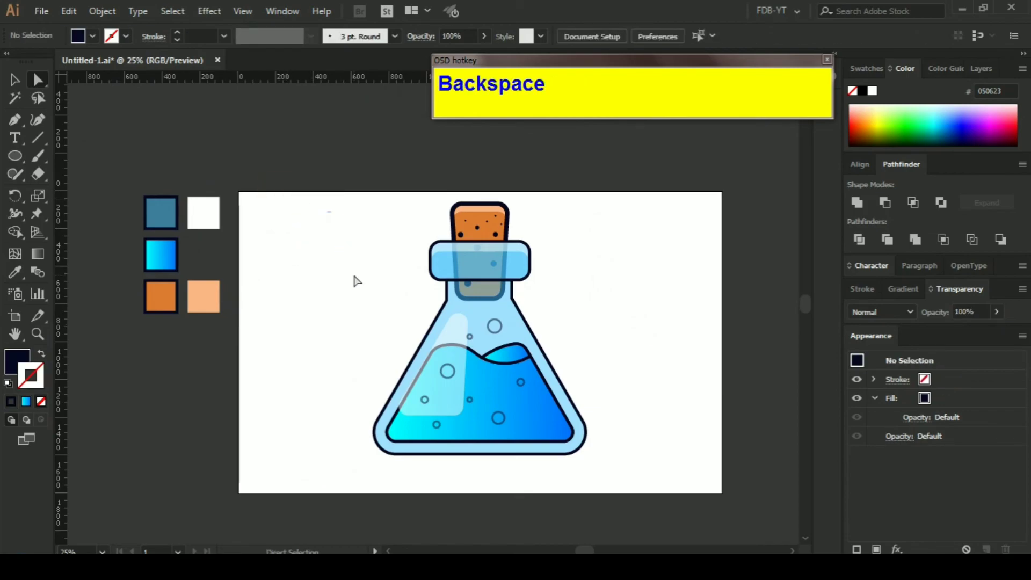
Try applying the cyan-to-blue gradient to the liquid's outline, and undo it
click(497, 382)
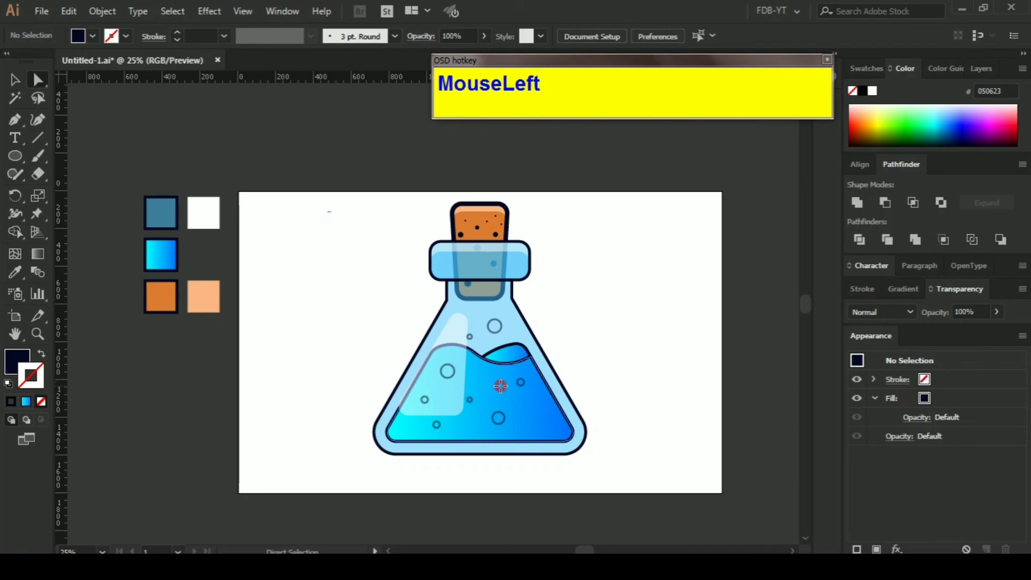
ctrl+click(597, 347)
scroll(599, 350, down, 1)
click(549, 365)
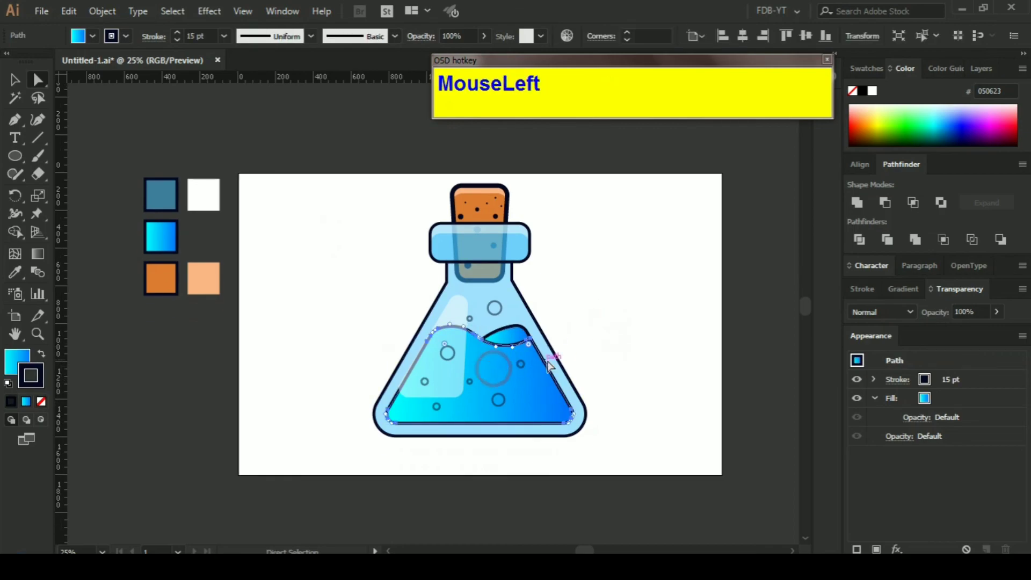
key(g)
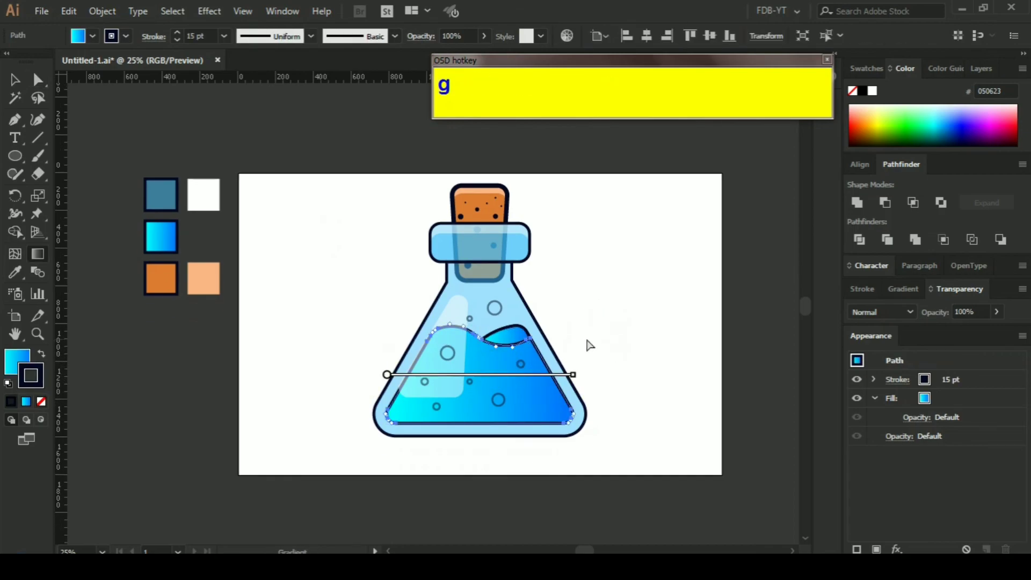
click(520, 344)
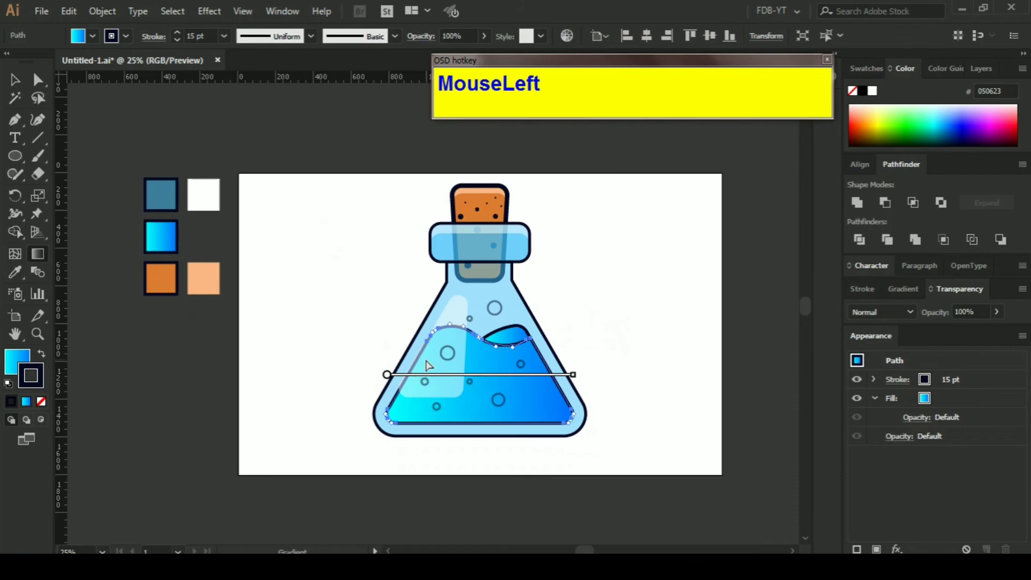
click(26, 401)
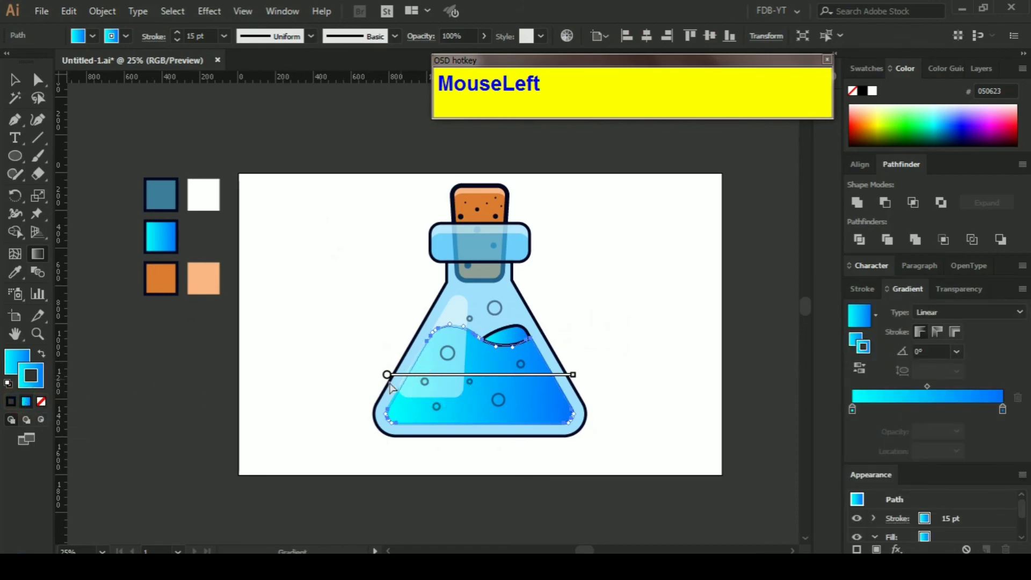
key(ctrl+z)
key(a)
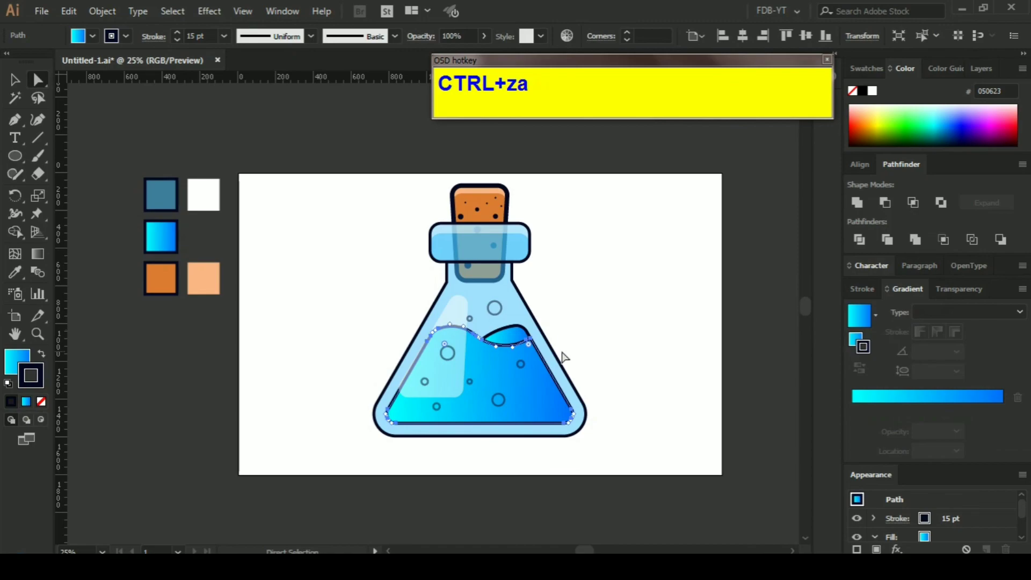
key(g)
ctrl+click(495, 360)
mouse_move(519, 336)
mouse_down()
mouse_move(468, 395)
mouse_move(557, 352)
mouse_up()
key(g)
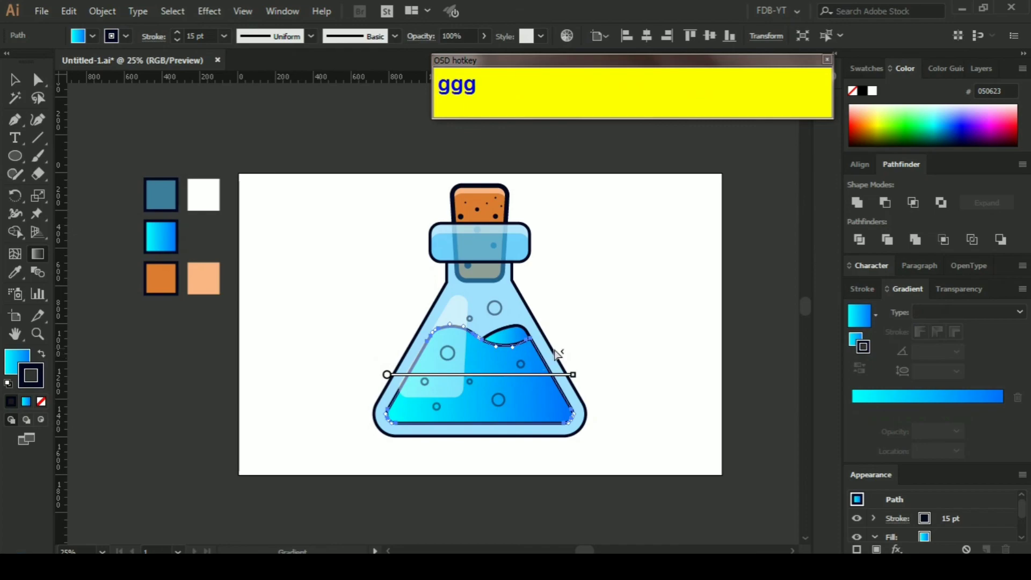
click(514, 340)
ctrl+click(626, 320)
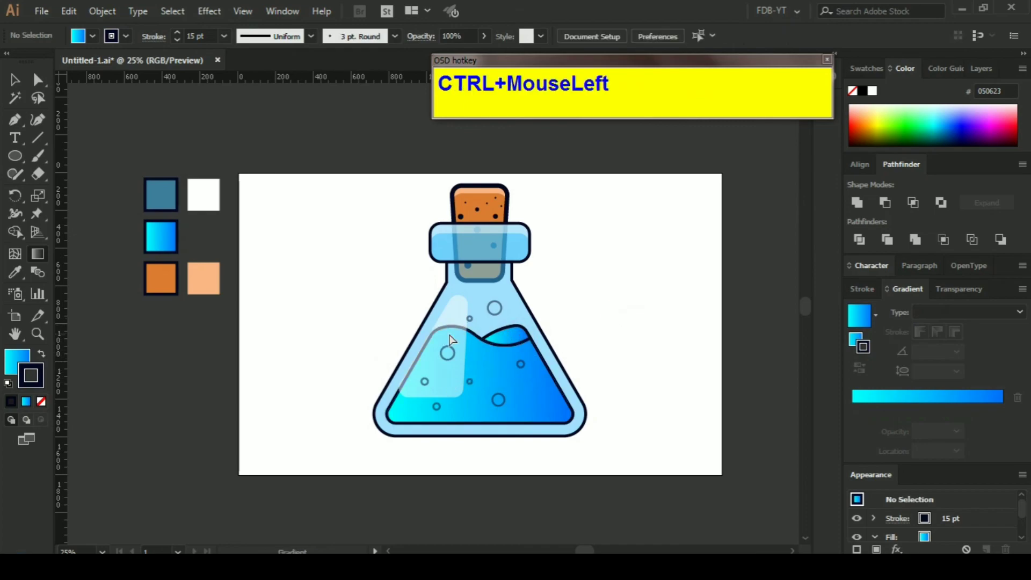
click(28, 402)
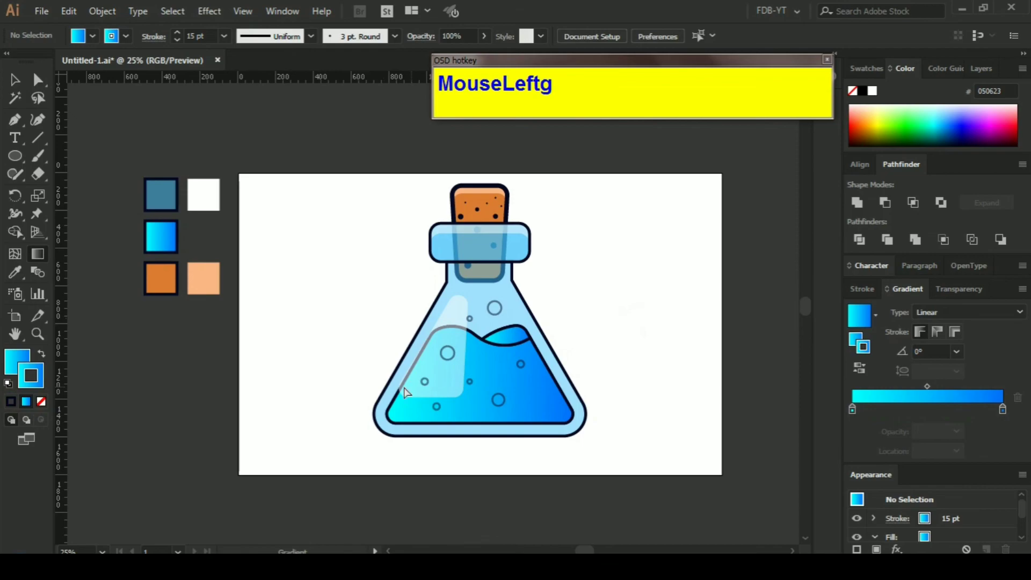
ctrl+click(515, 354)
ctrl+click(597, 332)
key(a)
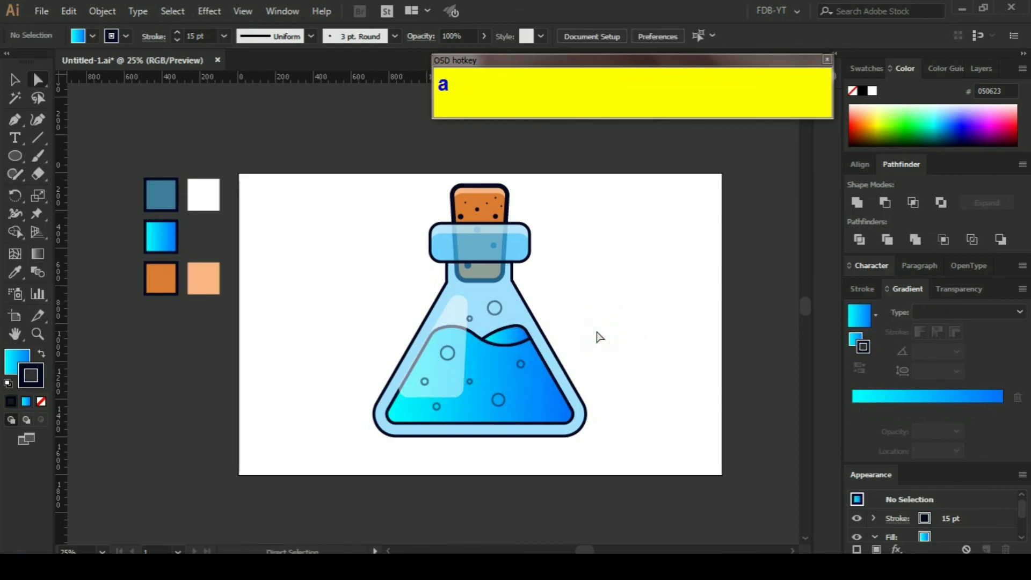
click(479, 359)
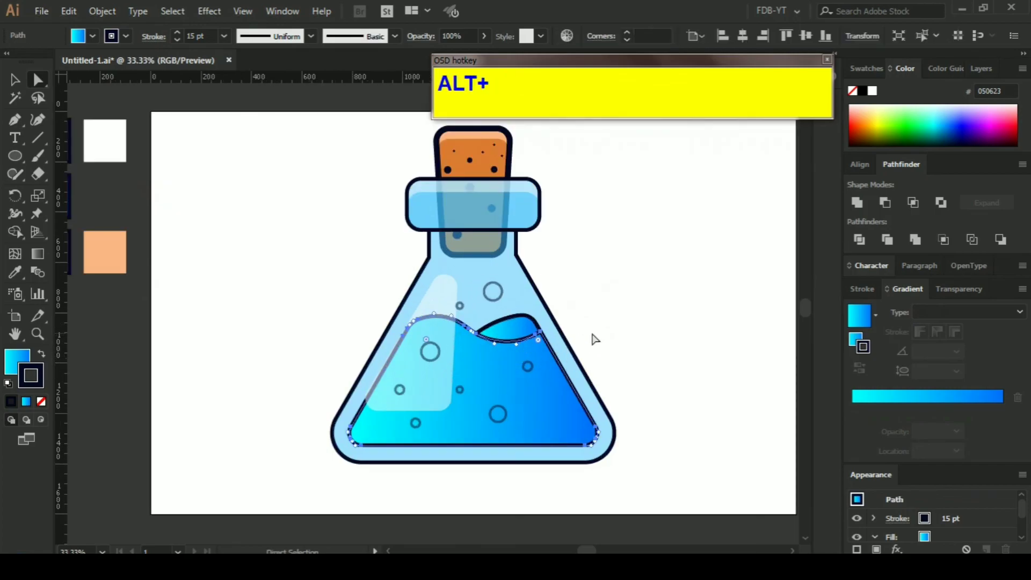
click(638, 327)
scroll(637, 317, down, 1)
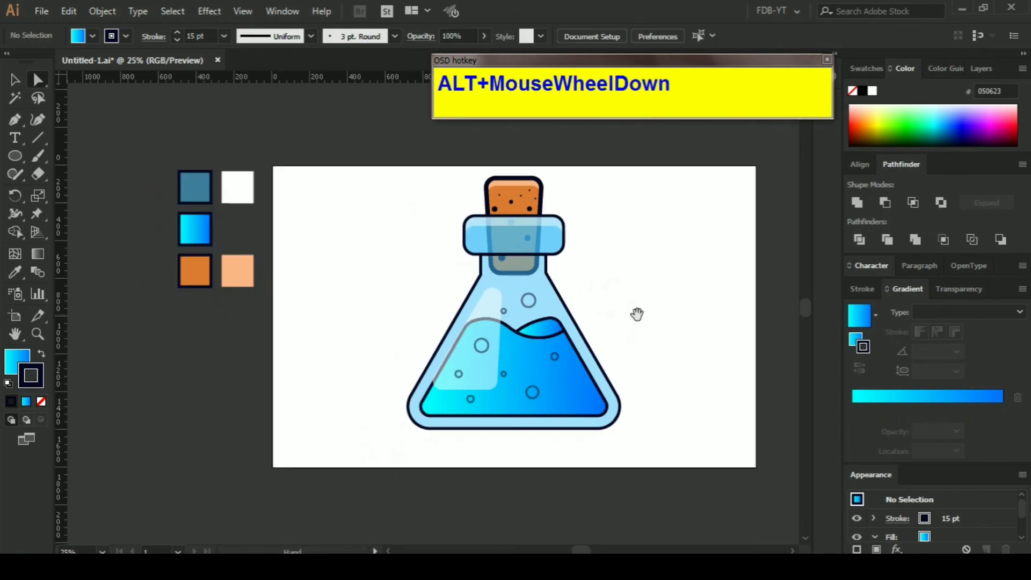
drag(637, 314, 603, 327)
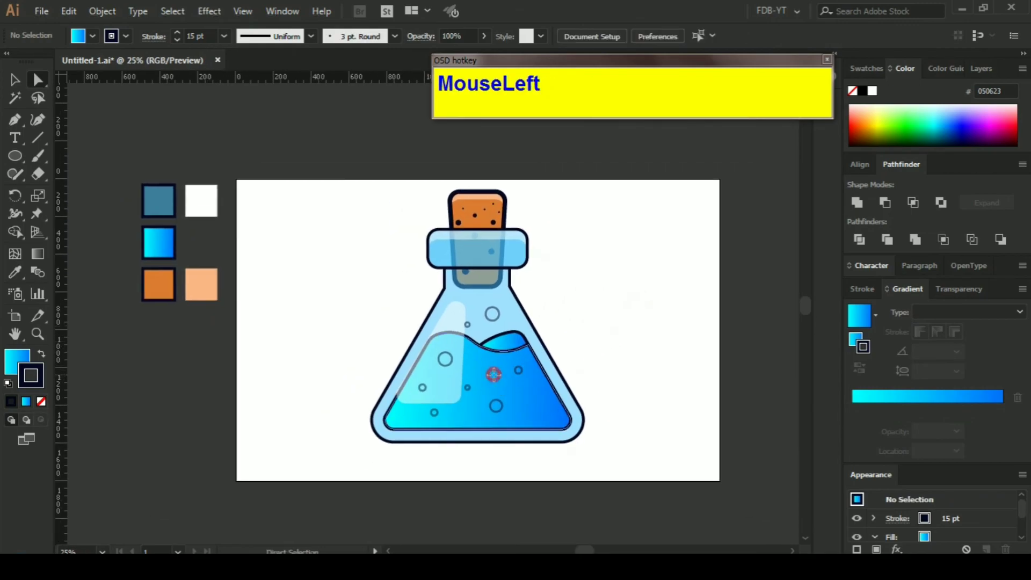
Try the Radial and Linear gradient types on the liquid's outline, and undo the changes
click(537, 375)
click(972, 311)
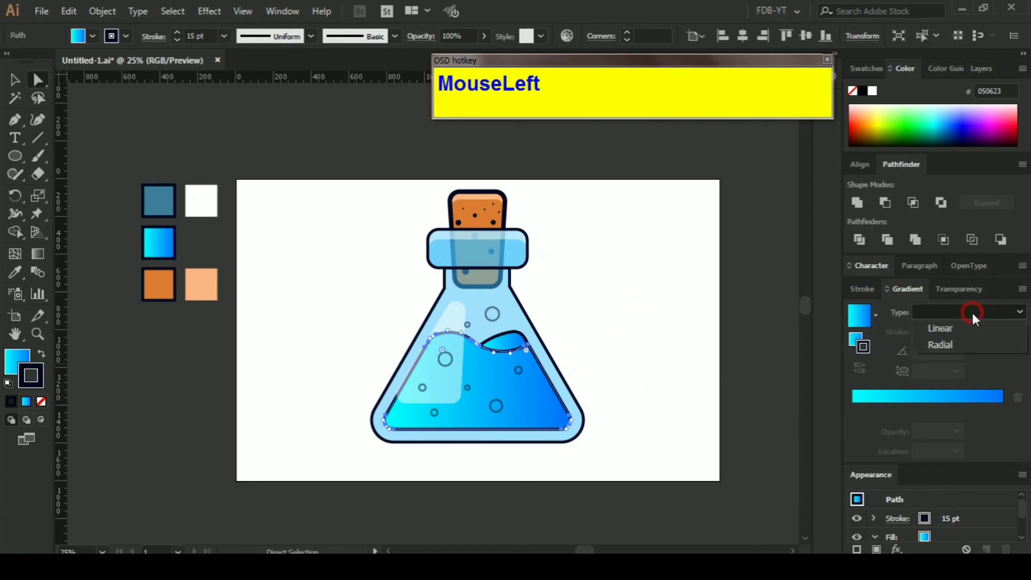
click(965, 343)
click(969, 312)
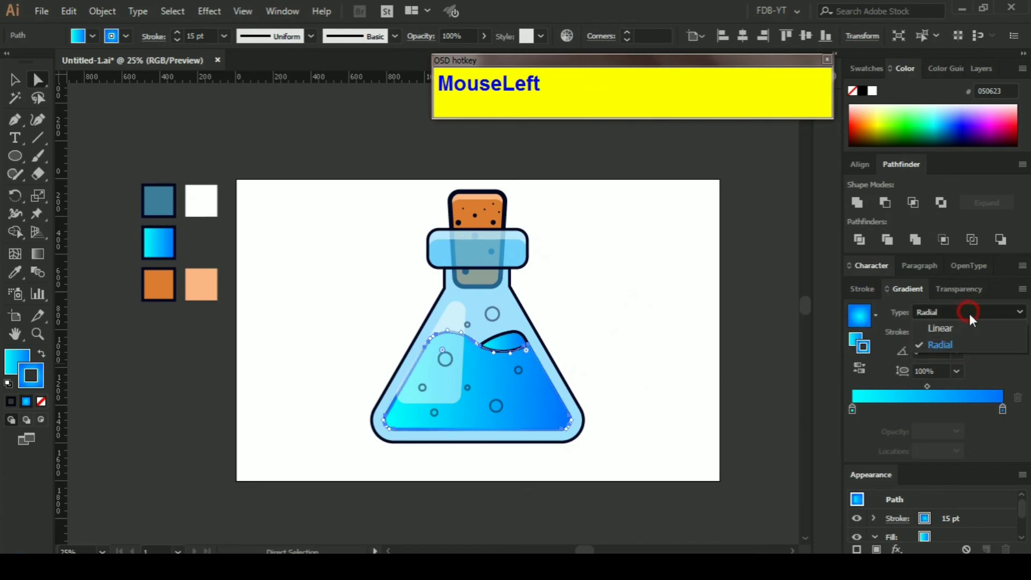
click(966, 324)
key(ctrl+z)
key(ctrl+z)
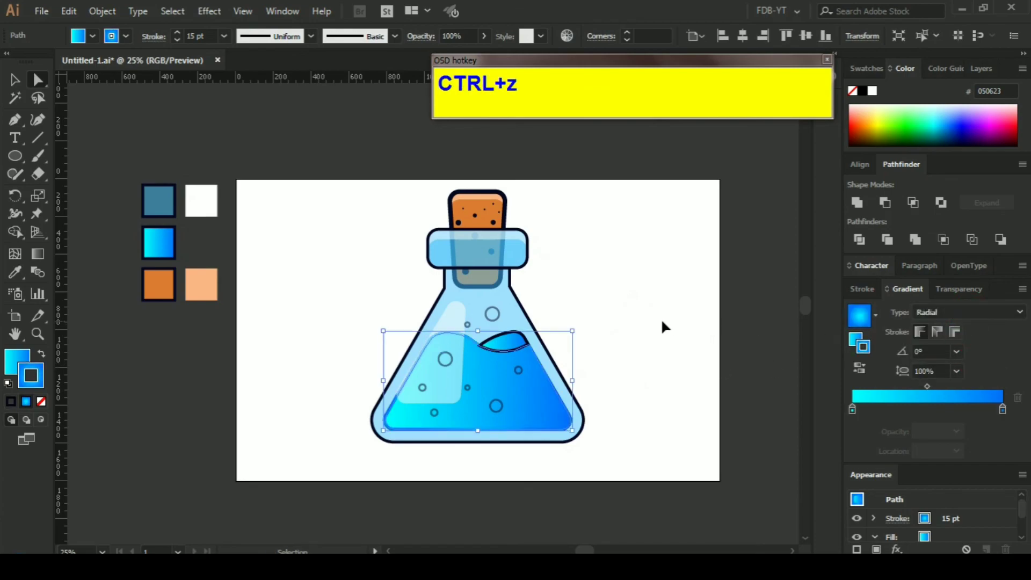
click(663, 323)
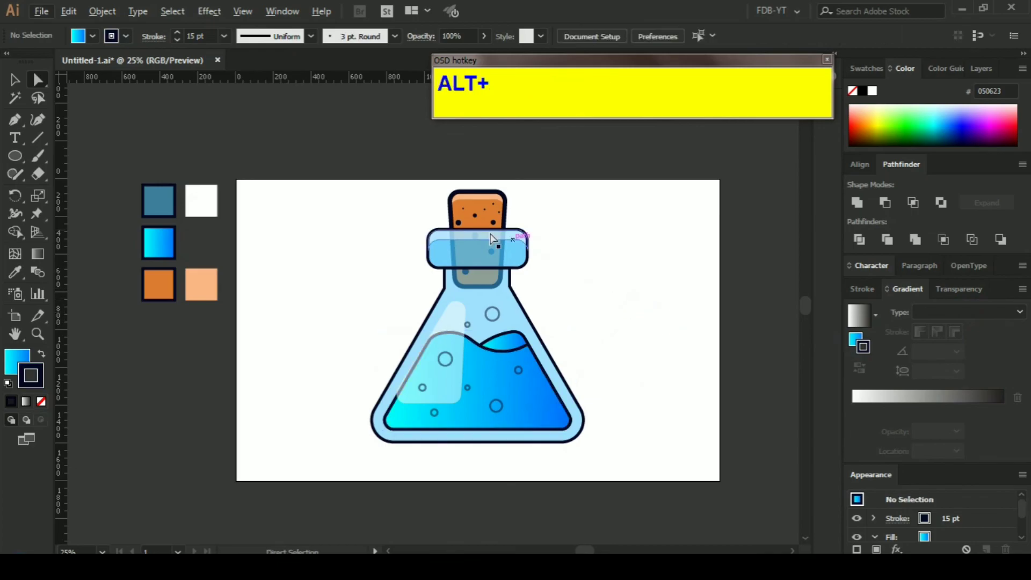
Select the complete flask illustration on the artboard, including its cork and bubbles
drag(318, 180, 618, 455)
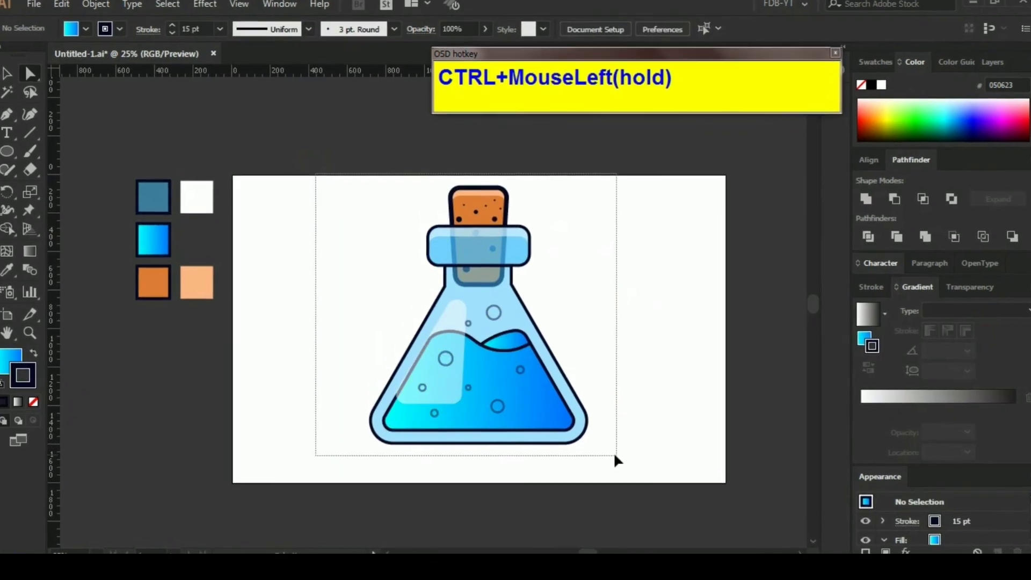
drag(609, 453, 612, 457)
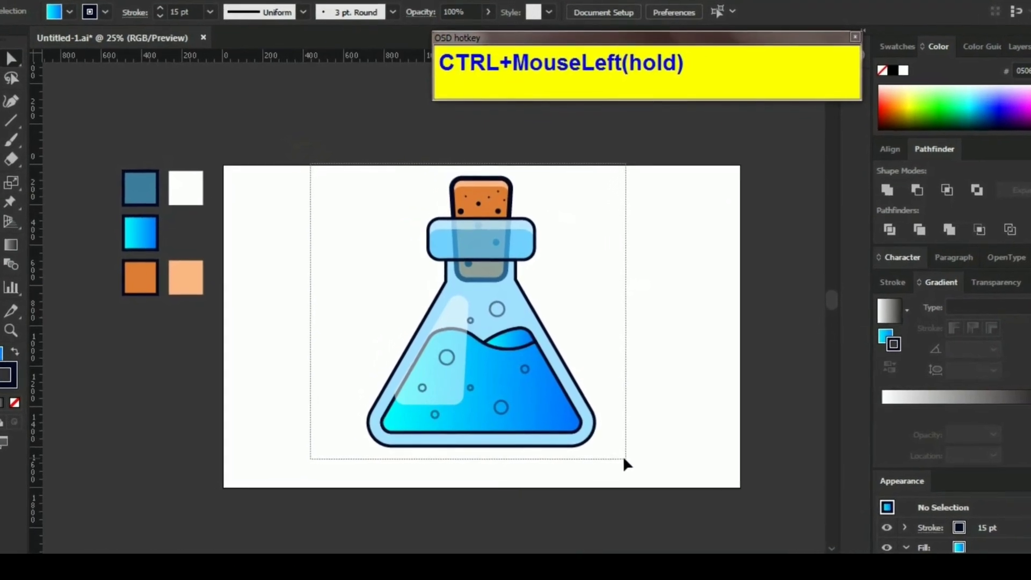